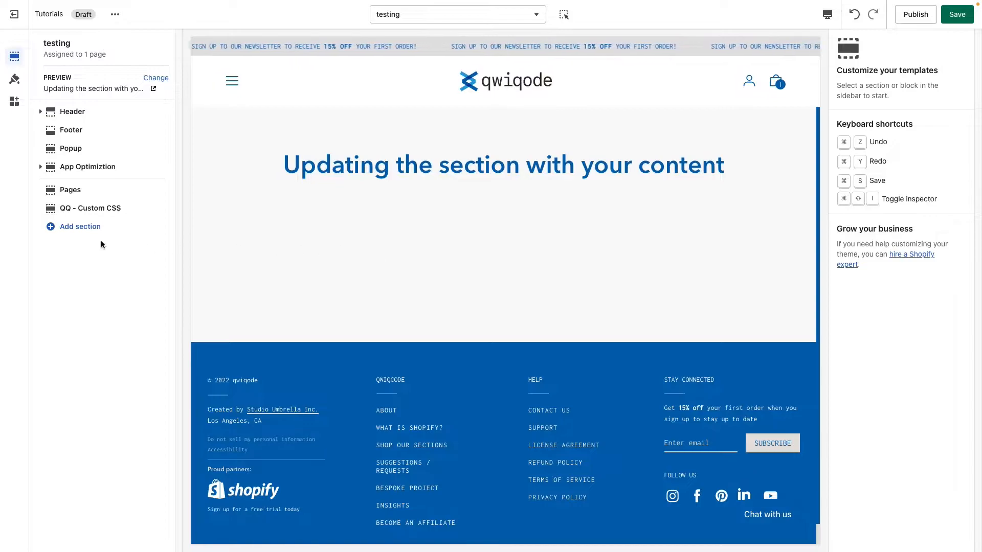
Step: Search the theme sections for "countdown" and add the QQ - Countdown section to the testing template
{"action": "left_click", "coordinate": [81, 227]}
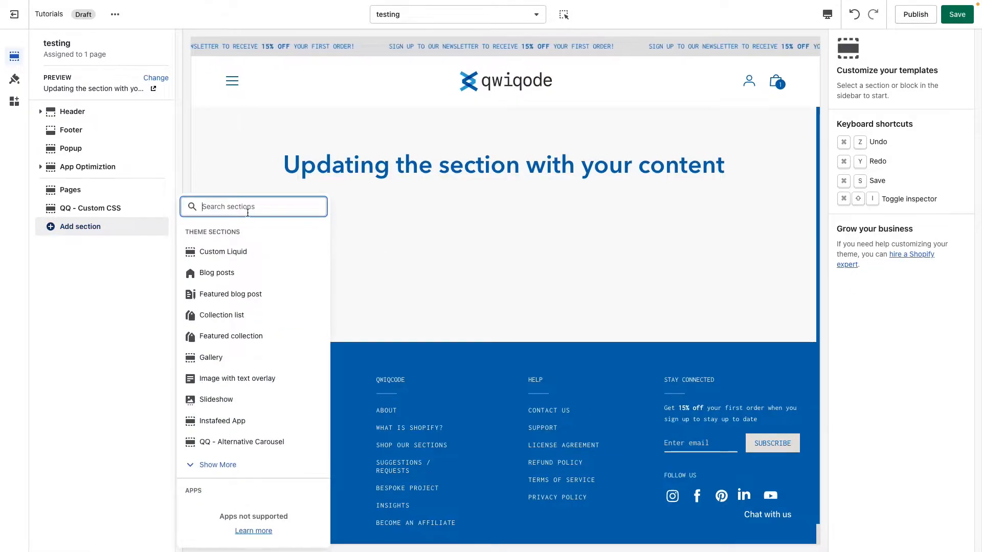
{"action": "type", "text": "countdown"}
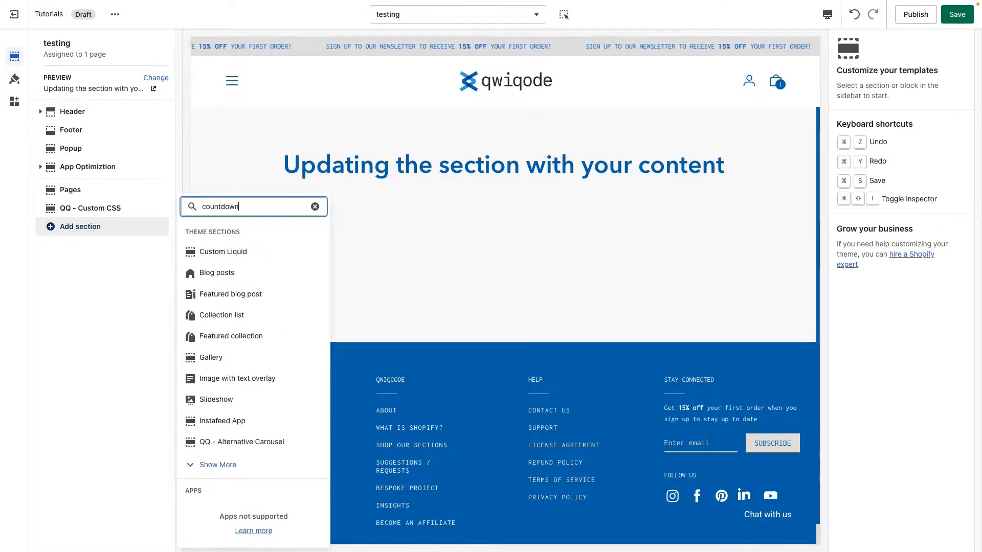
{"action": "left_click", "coordinate": [268, 284]}
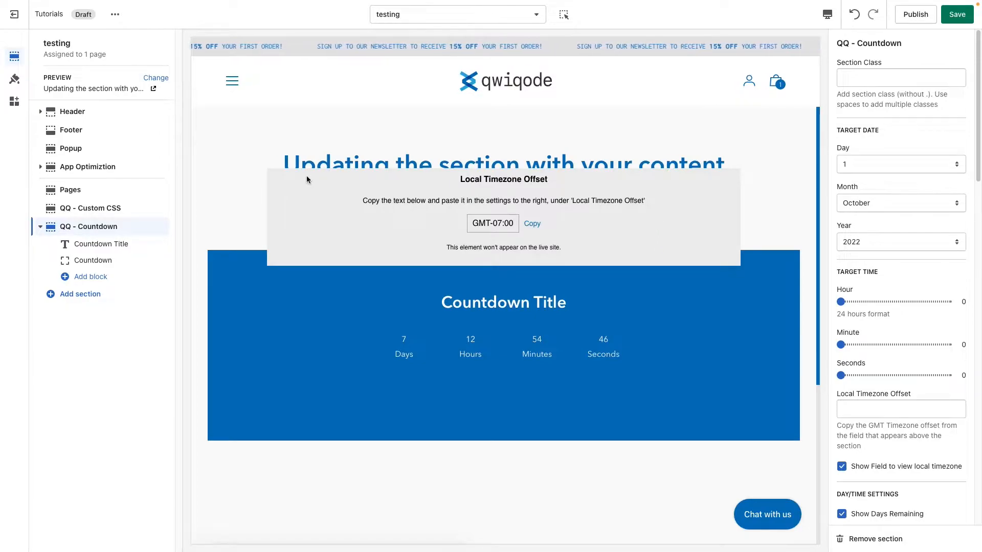
{"action": "left_click_drag", "start_coordinate": [308, 176], "coordinate": [301, 233]}
{"action": "left_click", "coordinate": [323, 254]}
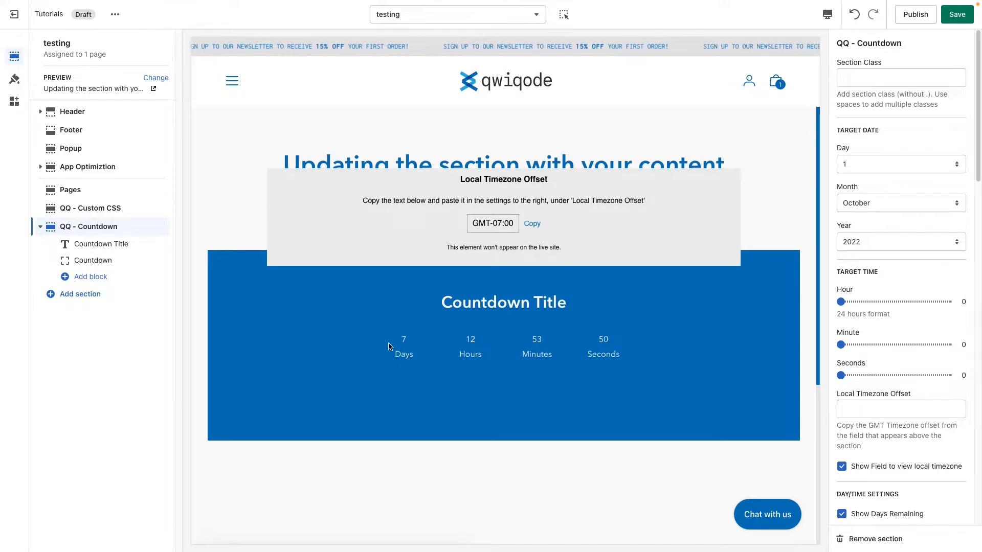
Step: Add a Text Block and a Button block to the QQ - Countdown section
{"action": "left_click", "coordinate": [93, 277]}
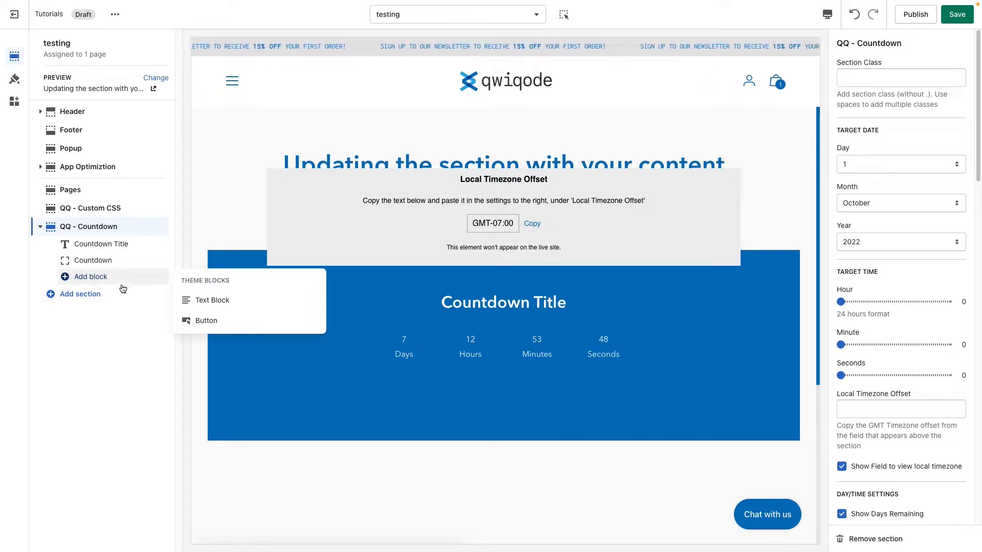
{"action": "left_click", "coordinate": [231, 304]}
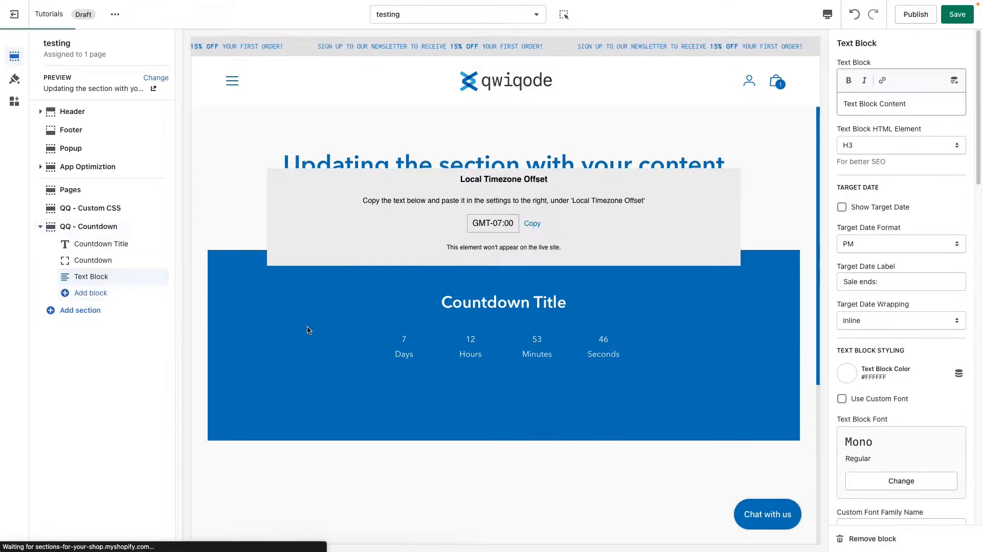
{"action": "left_click", "coordinate": [95, 294]}
{"action": "left_click", "coordinate": [224, 321]}
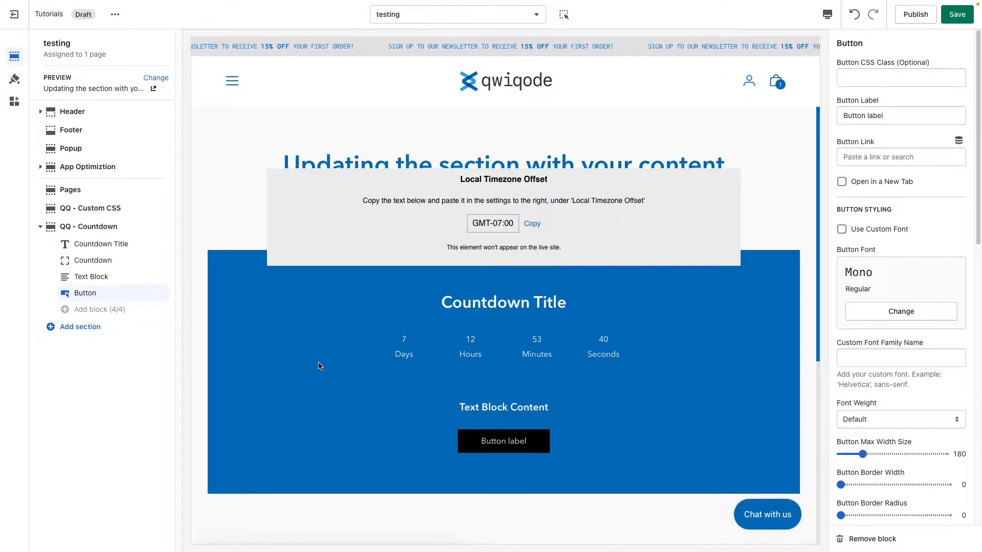
Step: Try placing the Countdown Title block below the Countdown block, and move it back above
{"action": "mouse_move", "coordinate": [148, 295]}
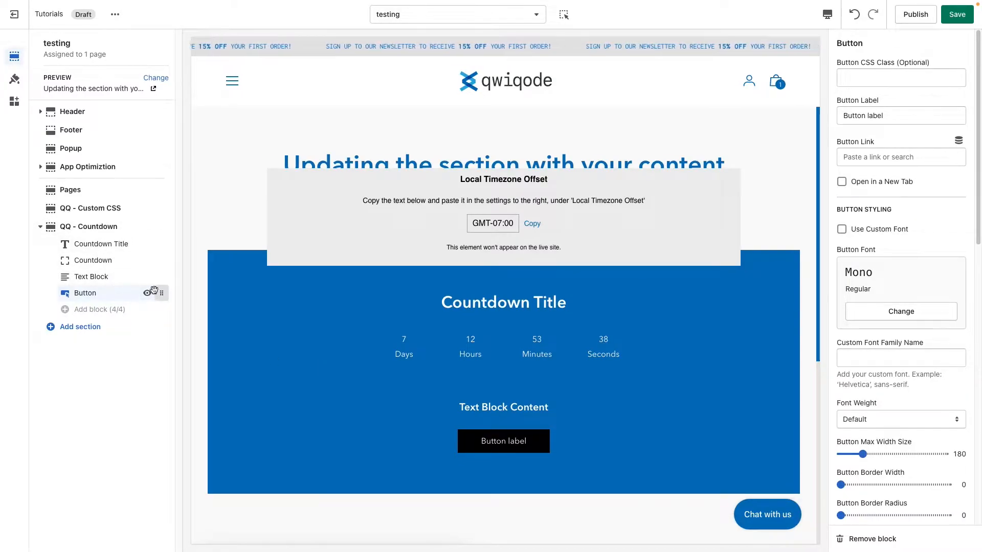
{"action": "left_click_drag", "start_coordinate": [163, 246], "coordinate": [163, 262]}
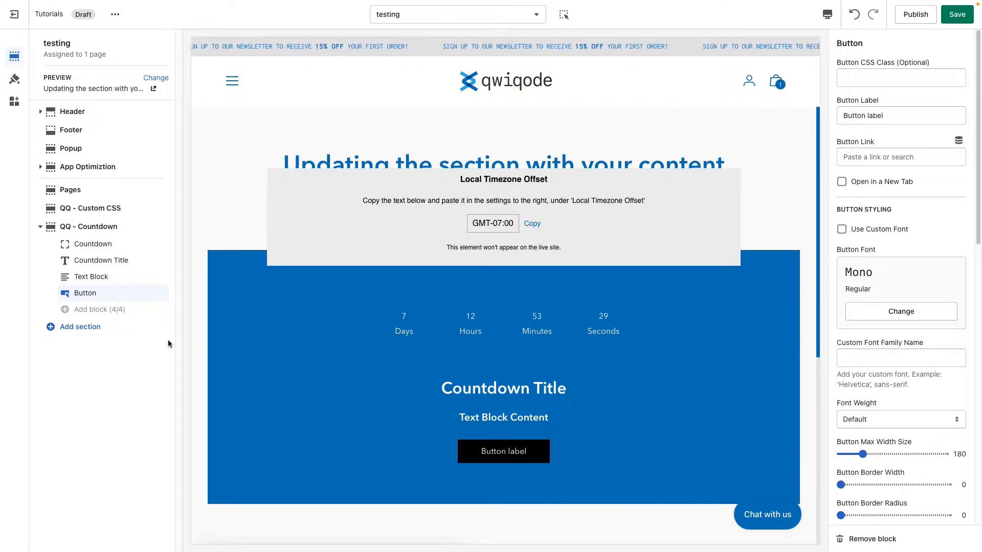
{"action": "mouse_move", "coordinate": [160, 261]}
{"action": "left_mouse_down"}
{"action": "mouse_move", "coordinate": [163, 247]}
{"action": "mouse_move", "coordinate": [148, 247]}
{"action": "left_mouse_up"}
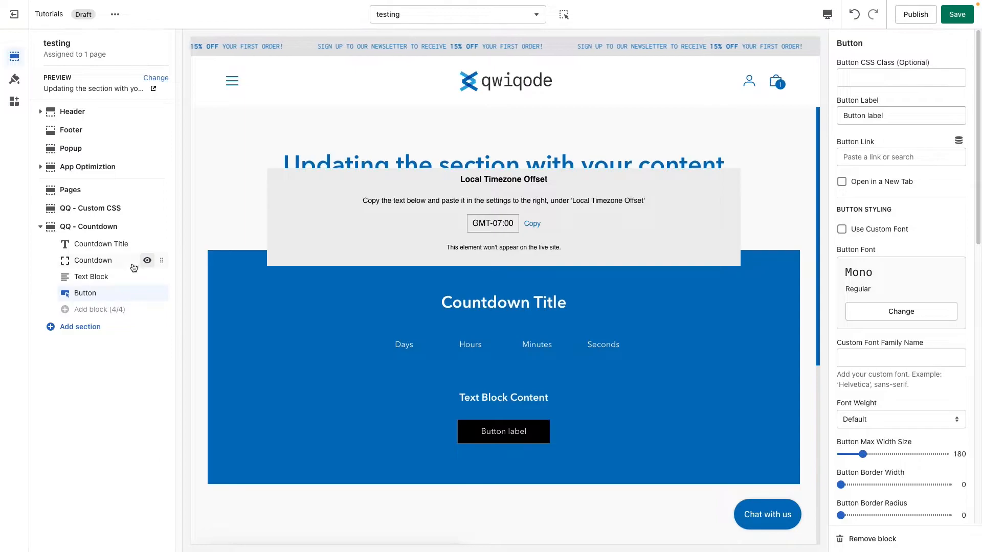
Step: Change the Countdown Title block's title text to "Sale almost ready to go!"
{"action": "left_click", "coordinate": [118, 244]}
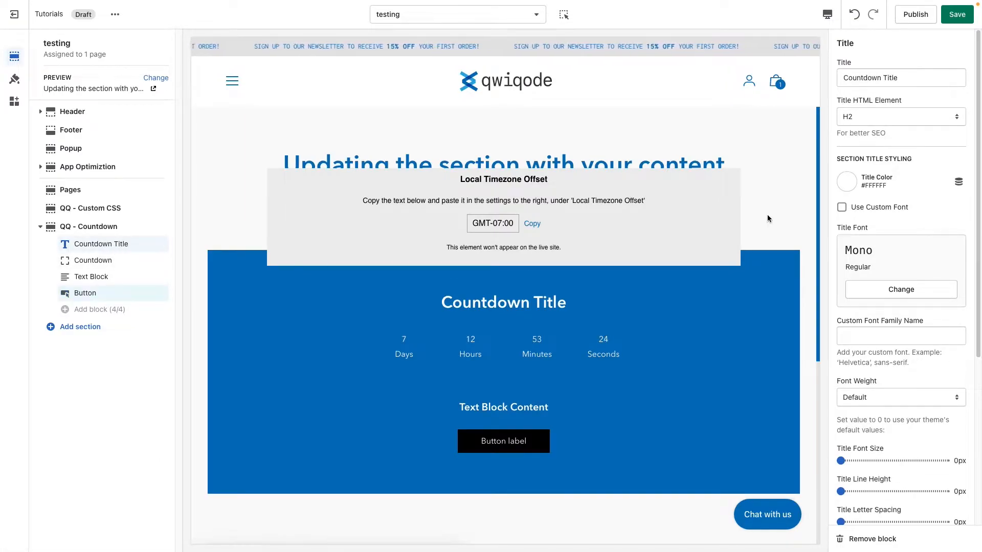
{"action": "left_click_drag", "start_coordinate": [900, 78], "coordinate": [833, 81]}
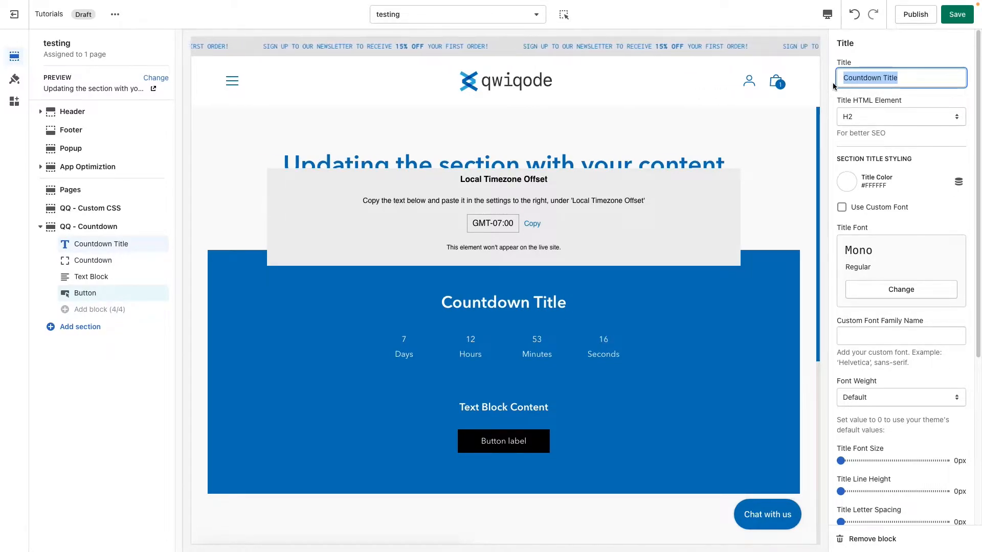
{"action": "type", "text": "Sales"}
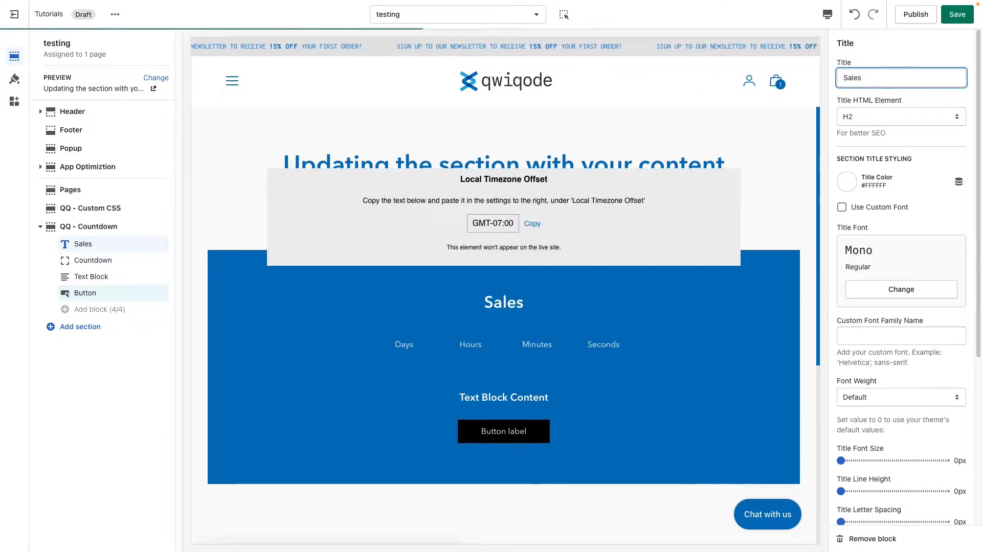
{"action": "key", "text": "BackSpace"}
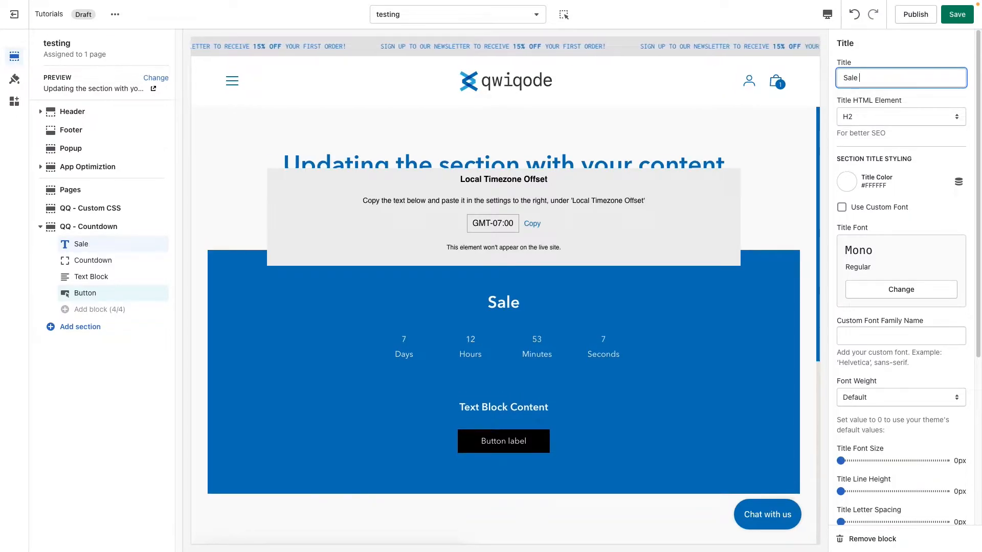
{"action": "type", "text": "alom"}
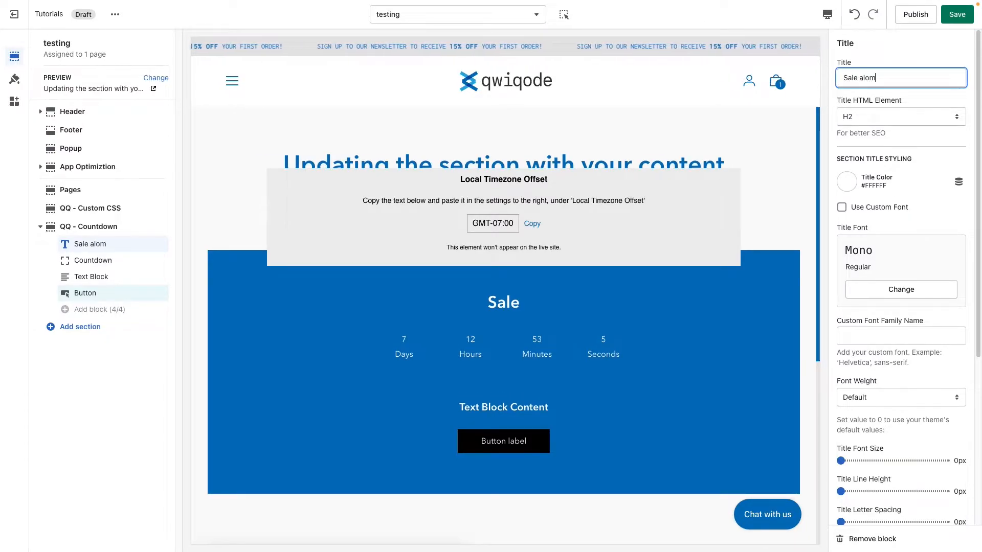
{"action": "key", "text": "BackSpace"}
{"action": "key", "text": "BackSpace"}
{"action": "type", "text": "most "}
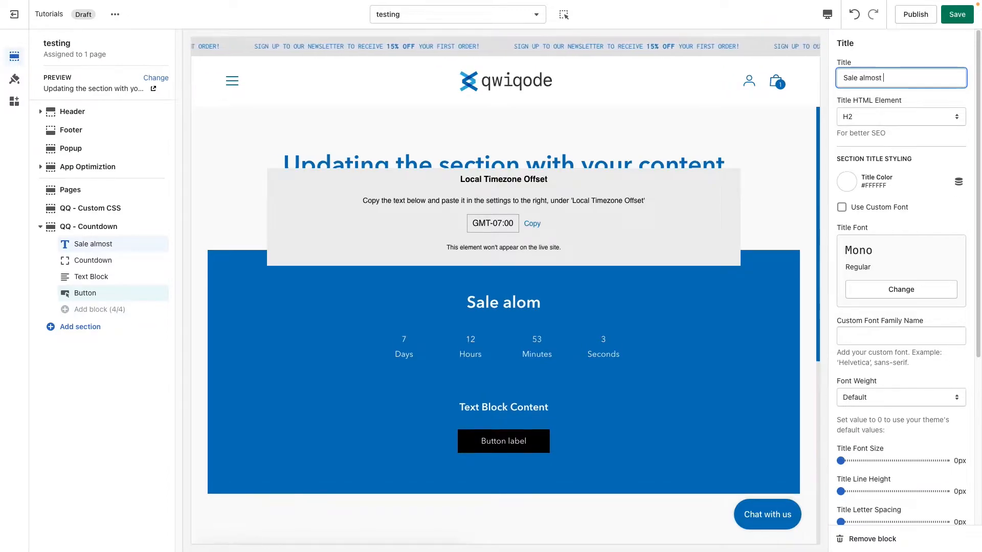
{"action": "type", "text": "ready to go!"}
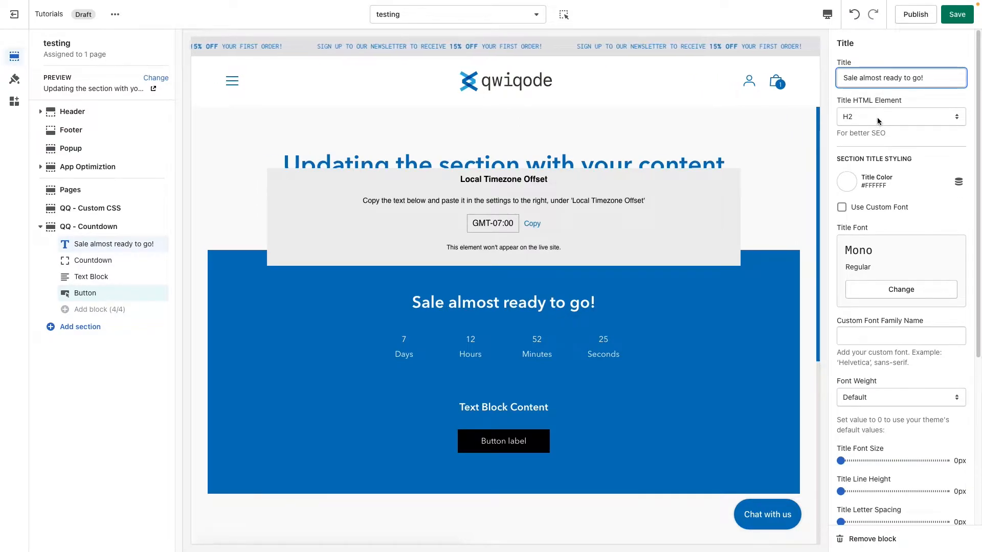
Step: Review the heading levels offered for the title's HTML element, keeping H2 selected
{"action": "left_click", "coordinate": [877, 118]}
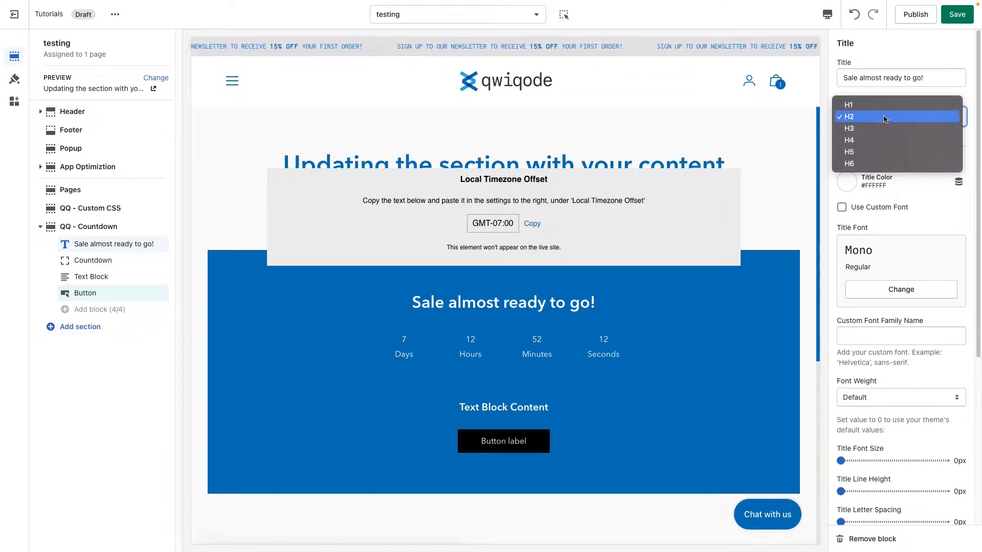
{"action": "left_click", "coordinate": [922, 90]}
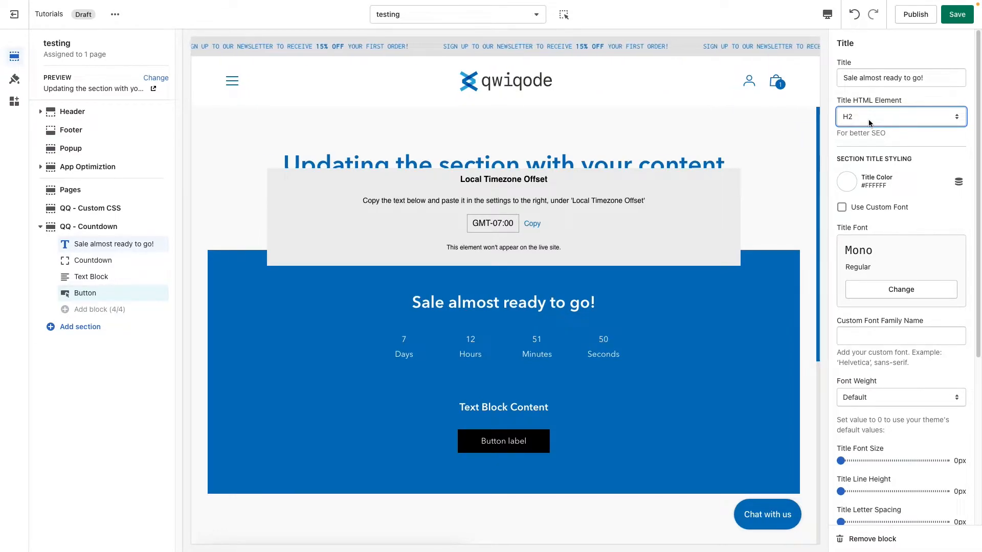
{"action": "left_click", "coordinate": [895, 151]}
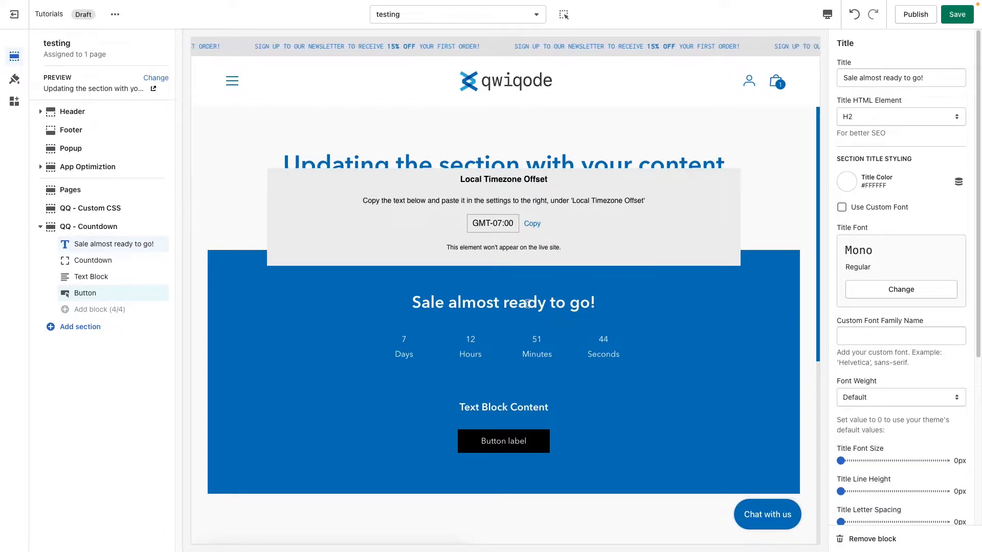
Step: Try a red title color and return it to white, #FFFFFF
{"action": "left_click", "coordinate": [847, 182]}
{"action": "left_click_drag", "start_coordinate": [875, 219], "coordinate": [830, 193]}
{"action": "left_click", "coordinate": [908, 168]}
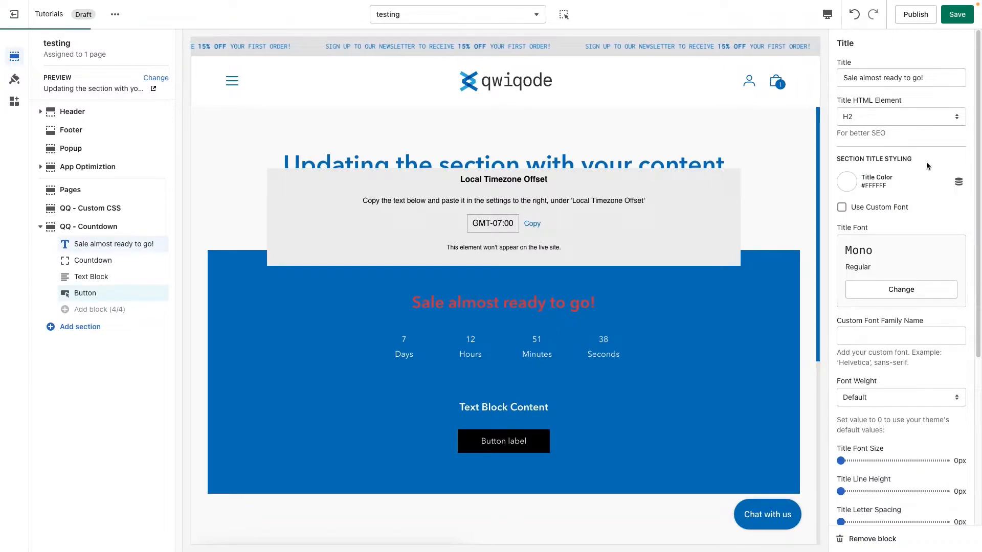
Step: Try the title's custom font option, browse the available fonts without choosing one, and disable the option again
{"action": "left_click", "coordinate": [870, 209]}
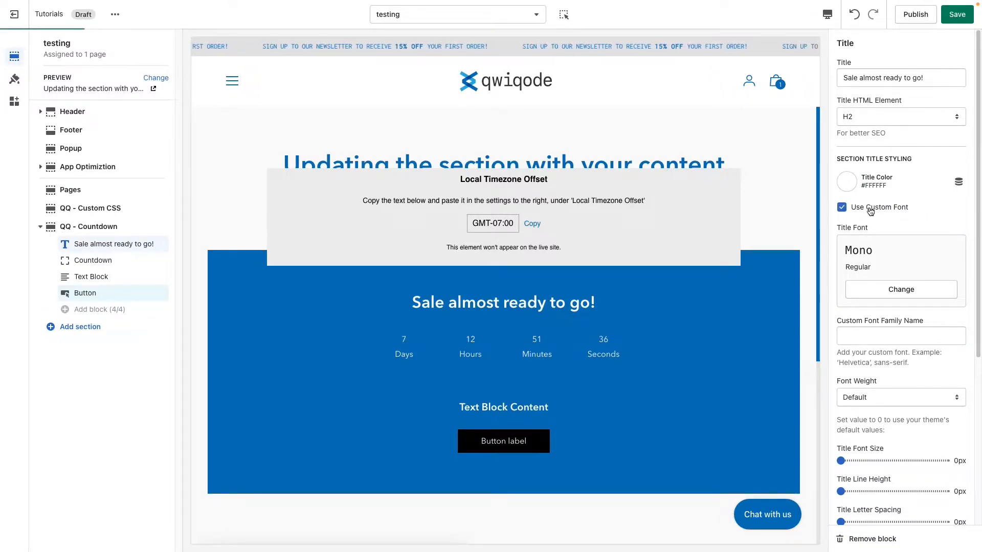
{"action": "left_click", "coordinate": [900, 296]}
{"action": "scroll", "coordinate": [895, 314], "scroll_direction": "down", "scroll_amount": 4}
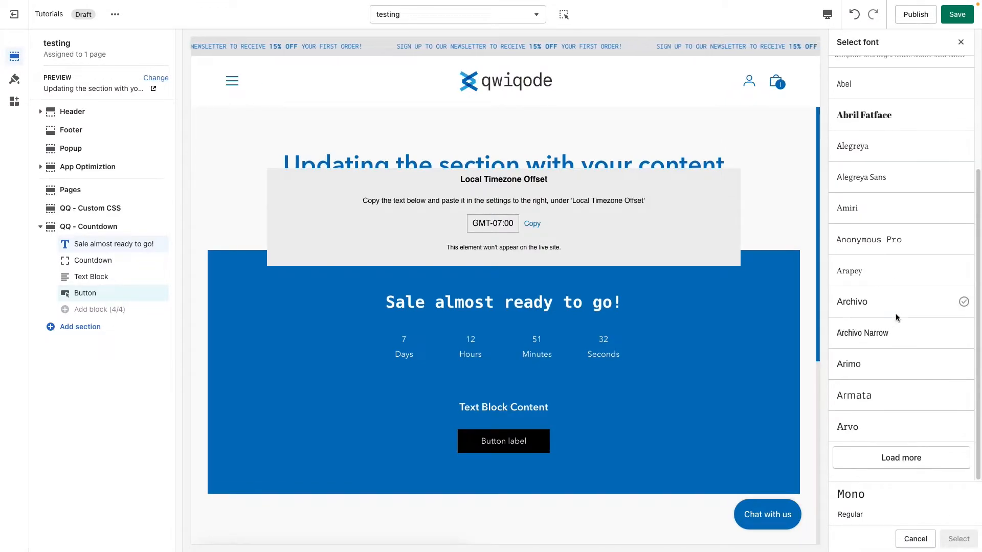
{"action": "scroll", "coordinate": [896, 314], "scroll_direction": "up", "scroll_amount": 4}
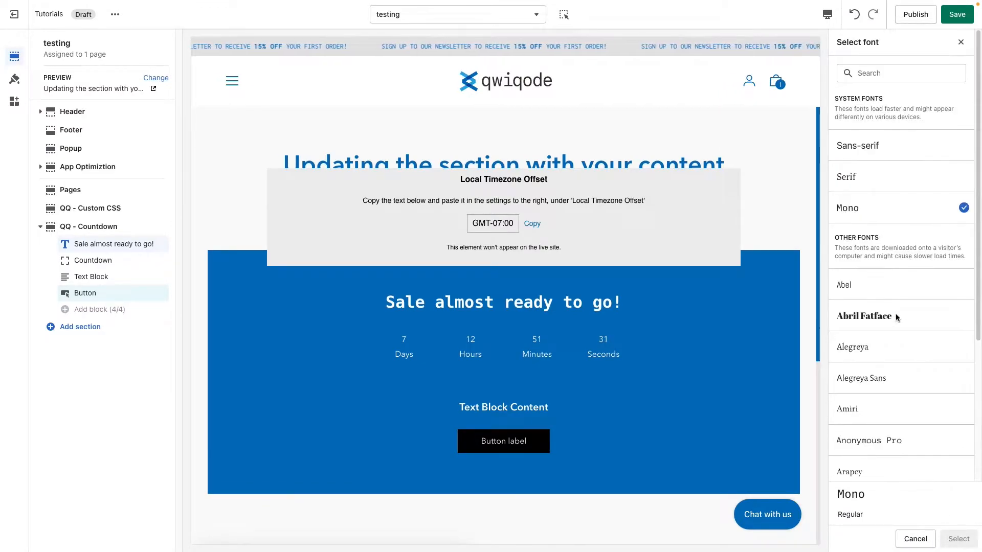
{"action": "left_click", "coordinate": [915, 539]}
{"action": "left_click", "coordinate": [876, 335]}
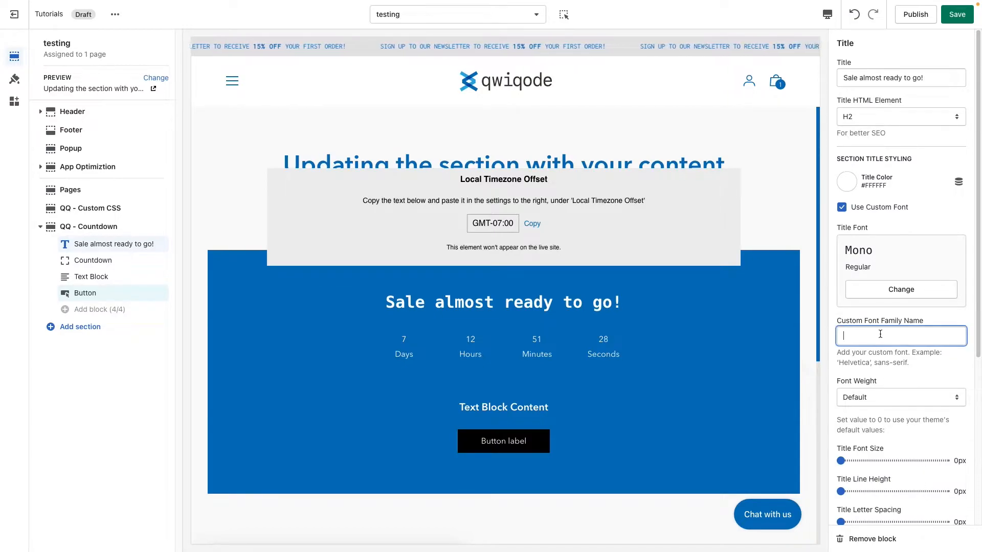
{"action": "scroll", "coordinate": [888, 365], "scroll_direction": "down", "scroll_amount": 3}
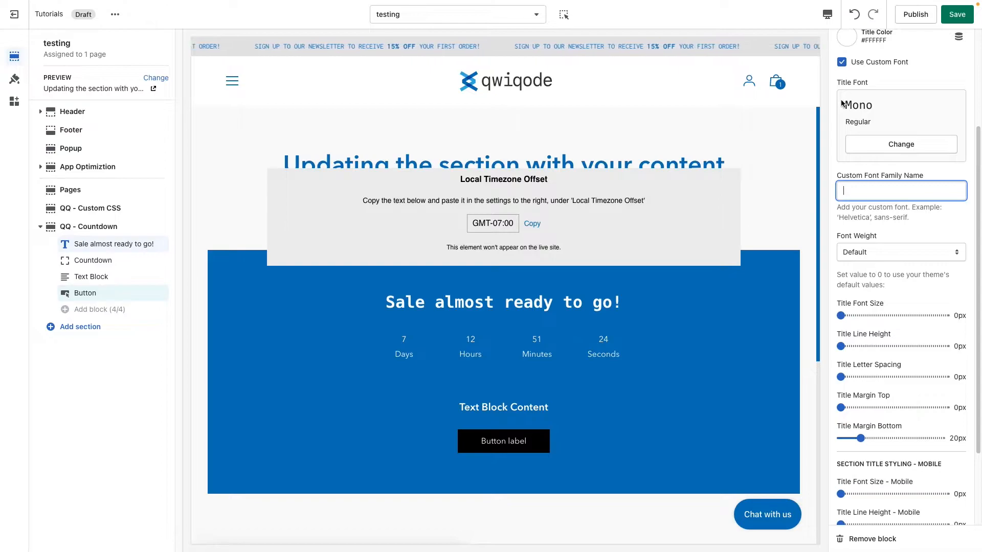
{"action": "left_click", "coordinate": [841, 62]}
Step: Set the title's font weight to 400 (Regular) and its font size to 40px
{"action": "left_click", "coordinate": [888, 259]}
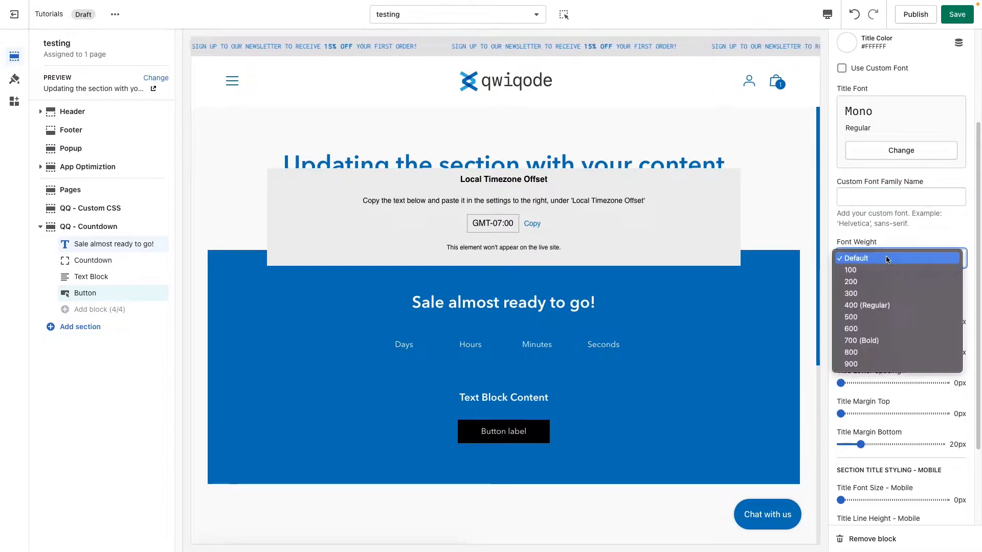
{"action": "left_click", "coordinate": [889, 306]}
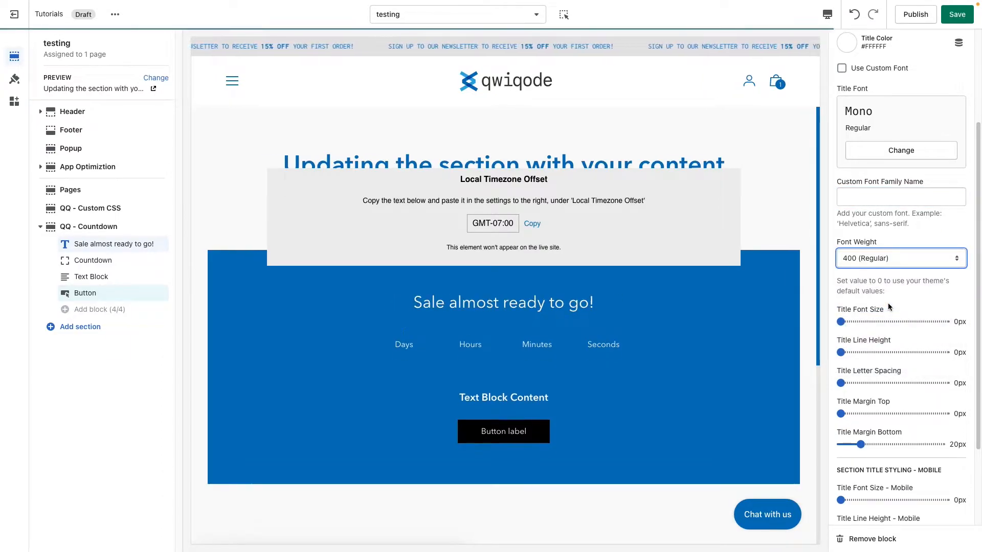
{"action": "scroll", "coordinate": [902, 330], "scroll_direction": "down", "scroll_amount": 1}
{"action": "left_click", "coordinate": [898, 283]}
{"action": "left_click_drag", "start_coordinate": [898, 283], "coordinate": [880, 283]}
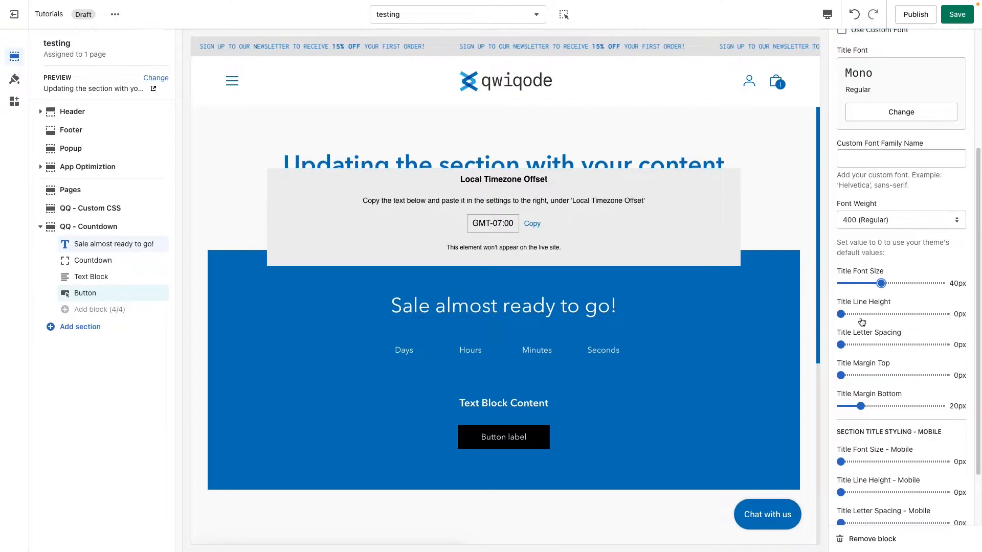
Step: Try a wider letter spacing on the title and return it to 0px
{"action": "left_click", "coordinate": [869, 346]}
{"action": "left_click_drag", "start_coordinate": [870, 346], "coordinate": [843, 343]}
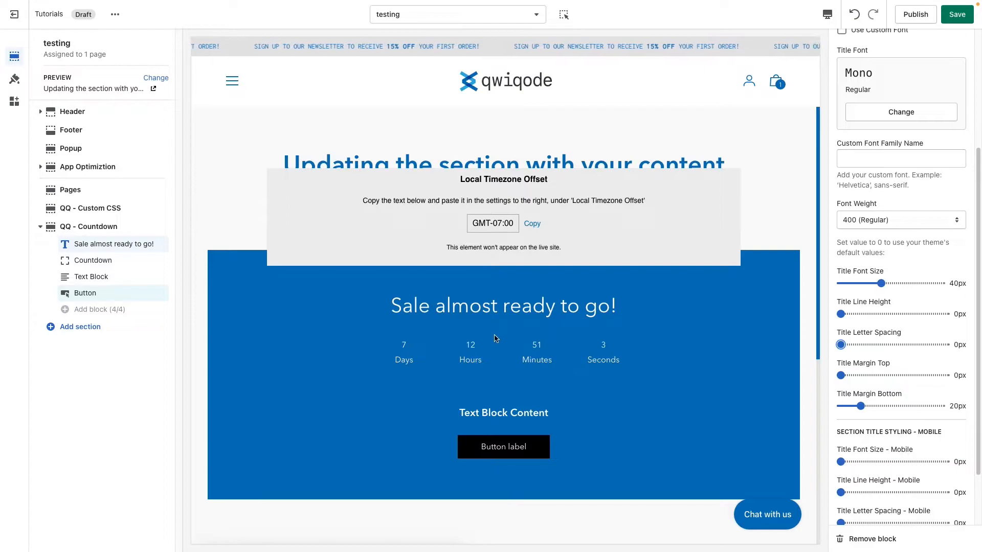
Step: Set the title's bottom margin to 14px and its top margin to 15px
{"action": "left_click", "coordinate": [886, 406]}
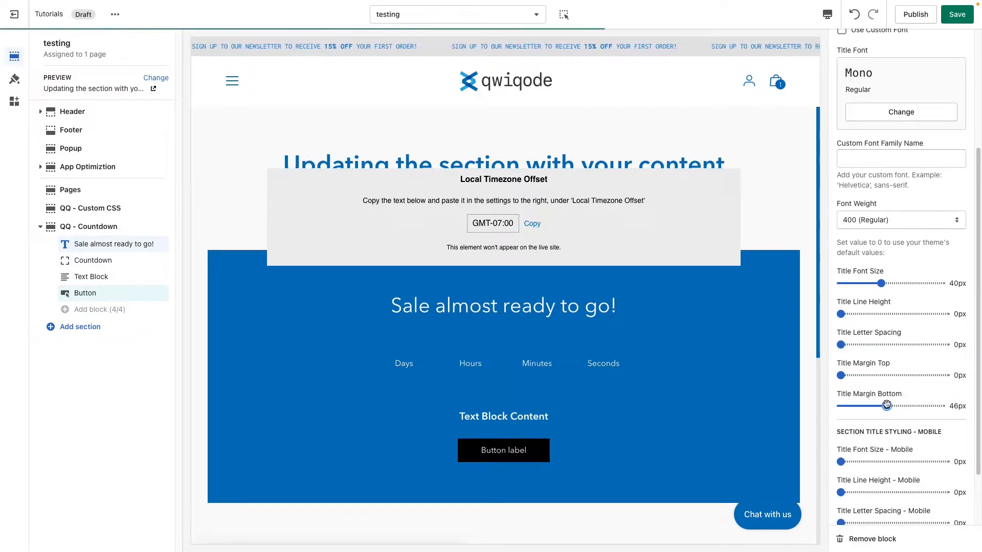
{"action": "left_click_drag", "start_coordinate": [887, 405], "coordinate": [910, 405]}
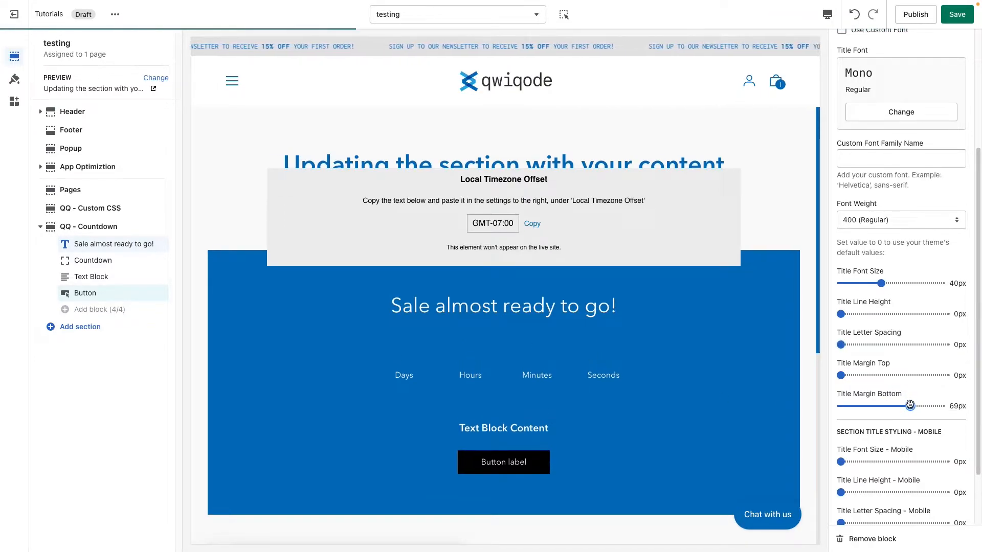
{"action": "left_click_drag", "start_coordinate": [910, 406], "coordinate": [850, 407]}
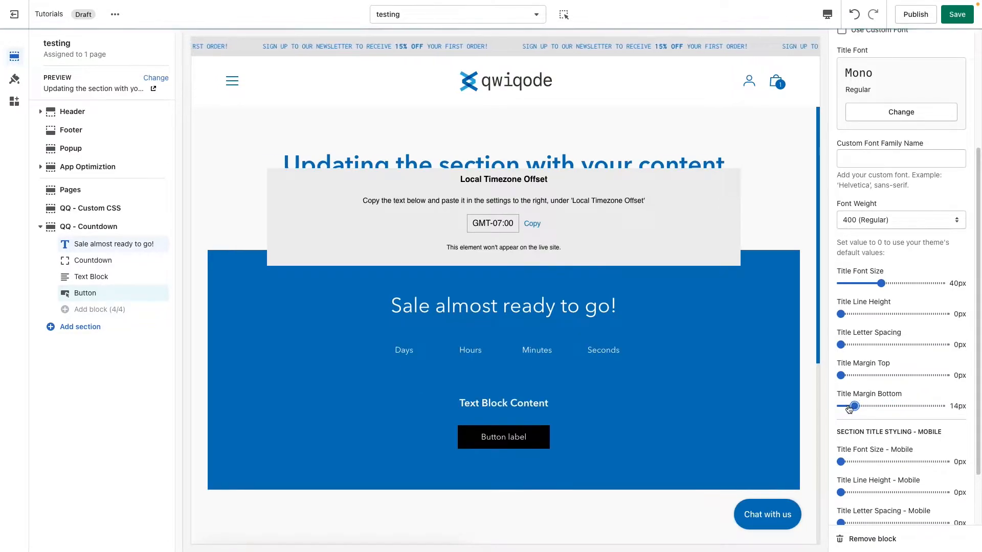
{"action": "left_click", "coordinate": [857, 375]}
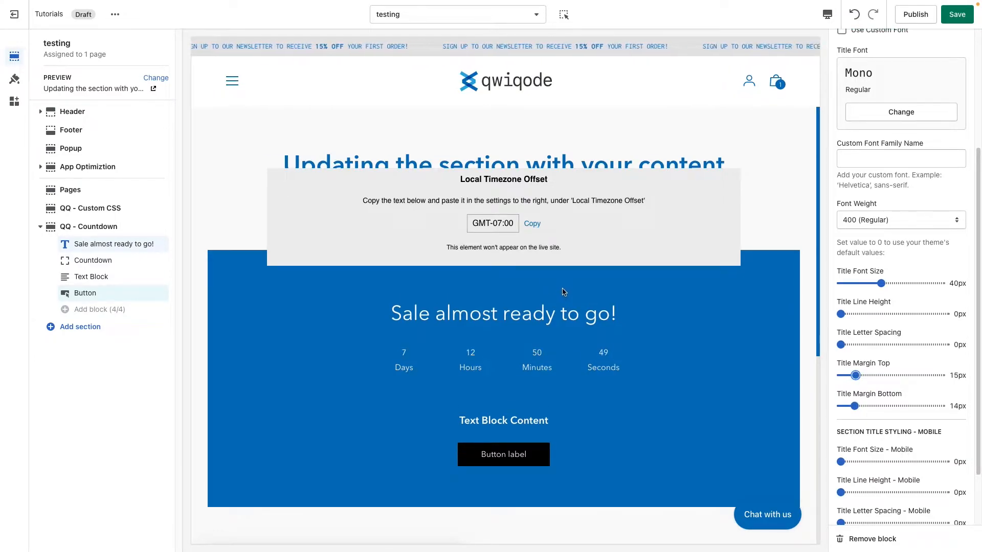
{"action": "mouse_move", "coordinate": [149, 249]}
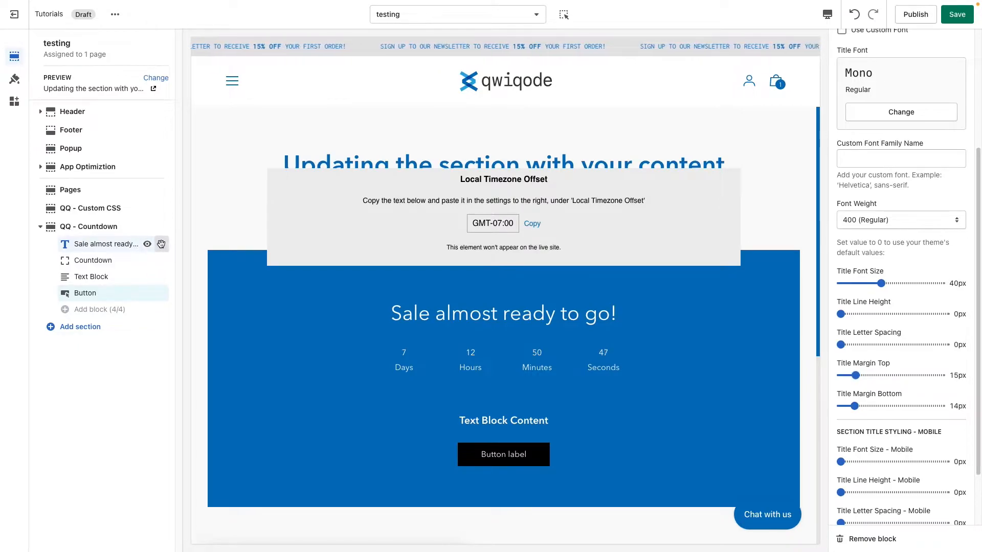
Step: Review the title's mobile styling settings and the available preview device options without changing them
{"action": "mouse_move", "coordinate": [161, 244]}
{"action": "left_mouse_down"}
{"action": "mouse_move", "coordinate": [161, 260]}
{"action": "mouse_move", "coordinate": [165, 244]}
{"action": "left_mouse_up"}
{"action": "scroll", "coordinate": [916, 418], "scroll_direction": "down", "scroll_amount": 1}
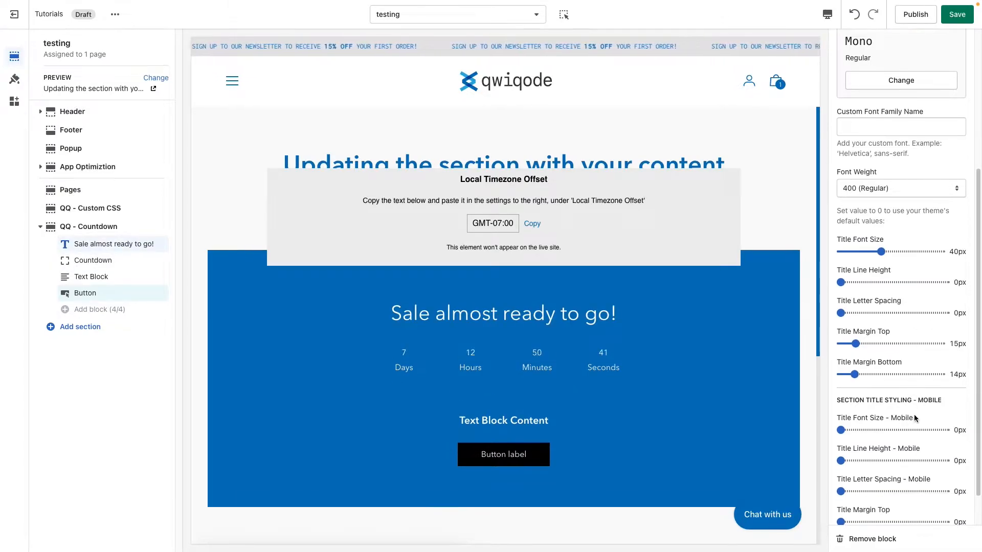
{"action": "scroll", "coordinate": [915, 418], "scroll_direction": "down", "scroll_amount": 1}
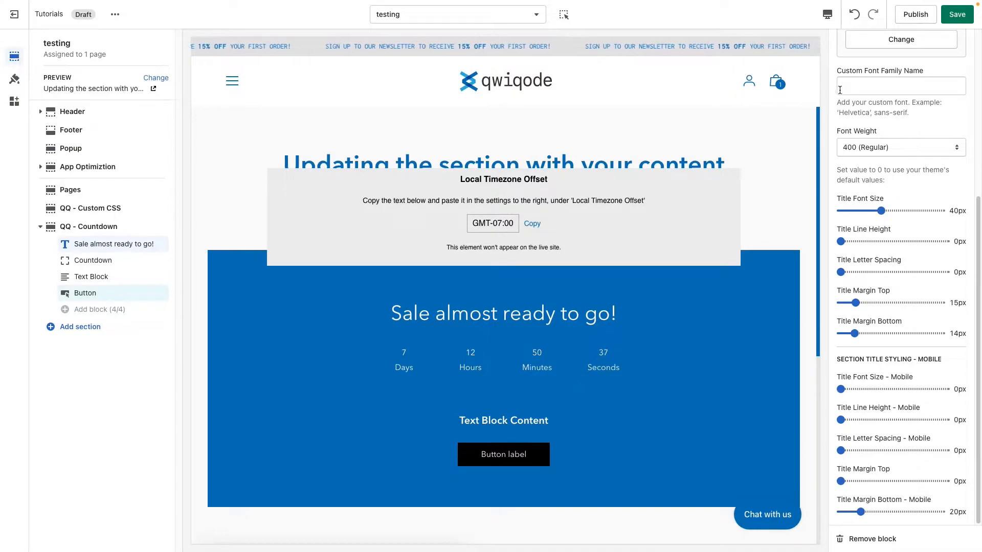
{"action": "left_click", "coordinate": [826, 15]}
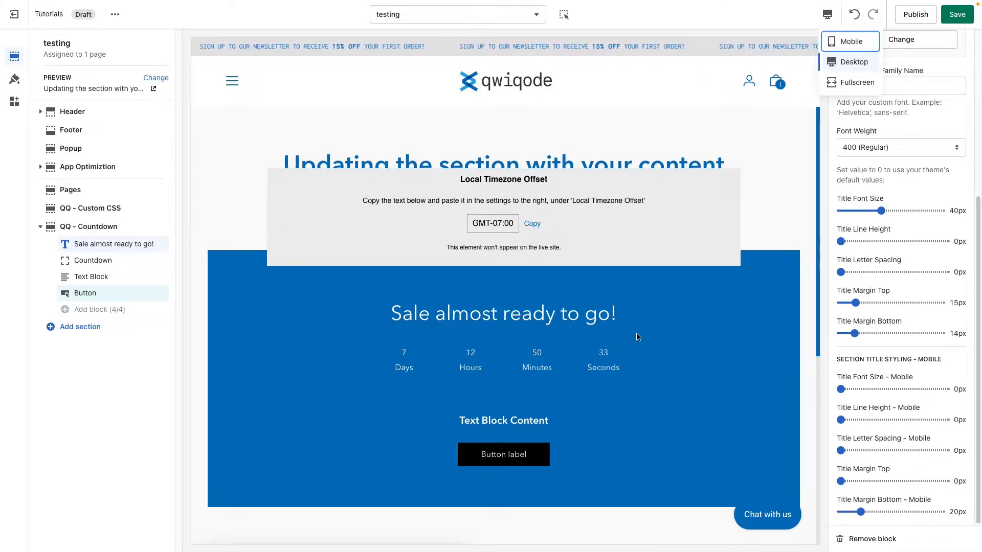
{"action": "left_click", "coordinate": [899, 371]}
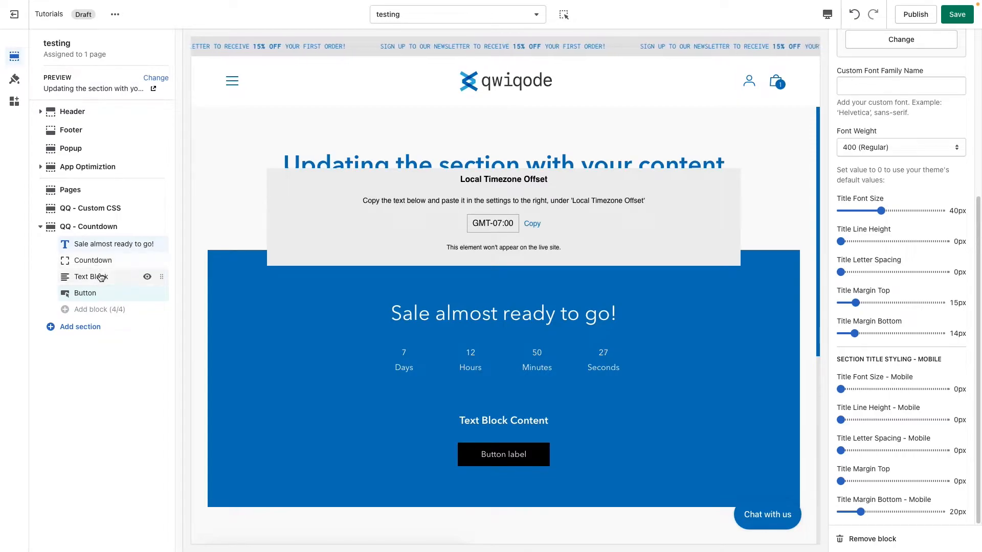
Step: Replace the content of the Text Block with "50% off"
{"action": "left_click", "coordinate": [99, 277]}
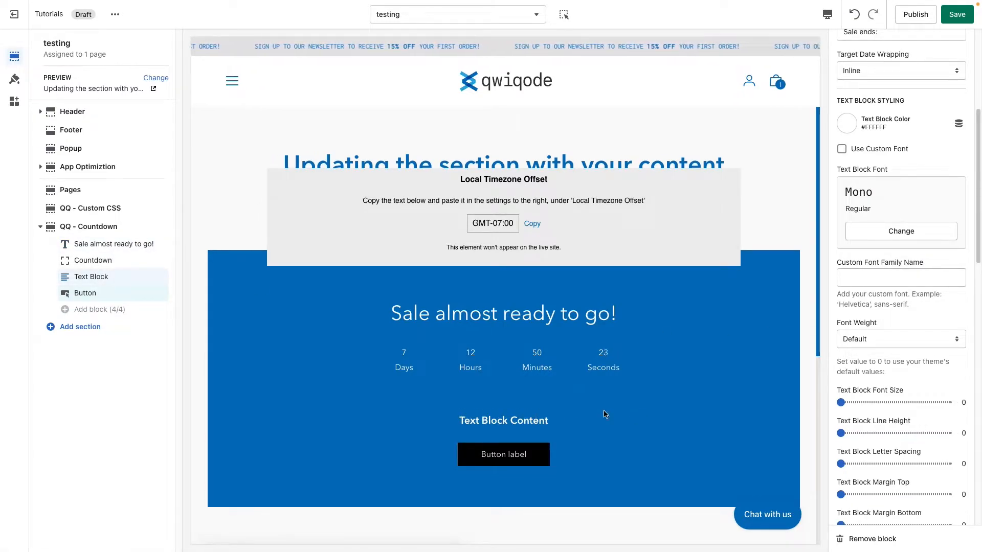
{"action": "scroll", "coordinate": [887, 258], "scroll_direction": "up", "scroll_amount": 5}
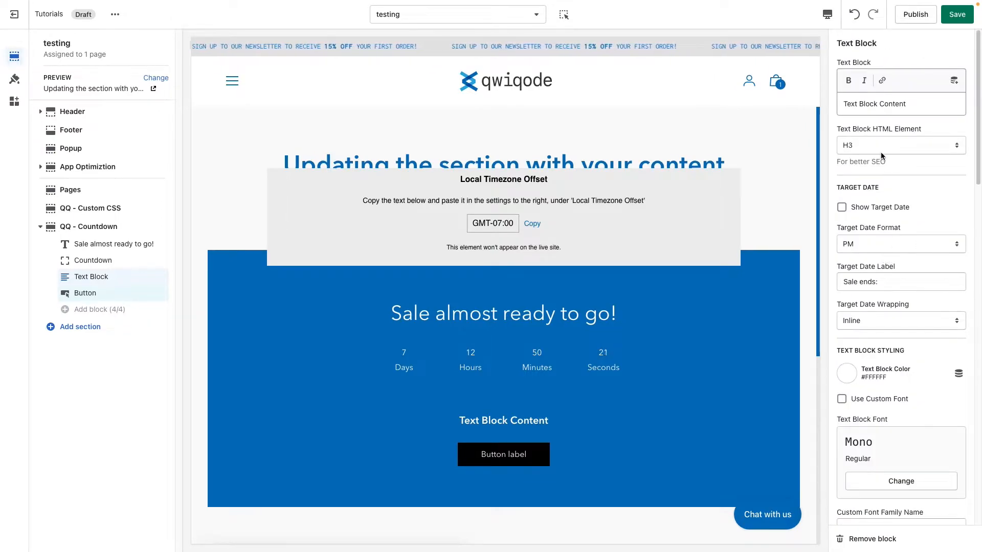
{"action": "left_click", "coordinate": [912, 106]}
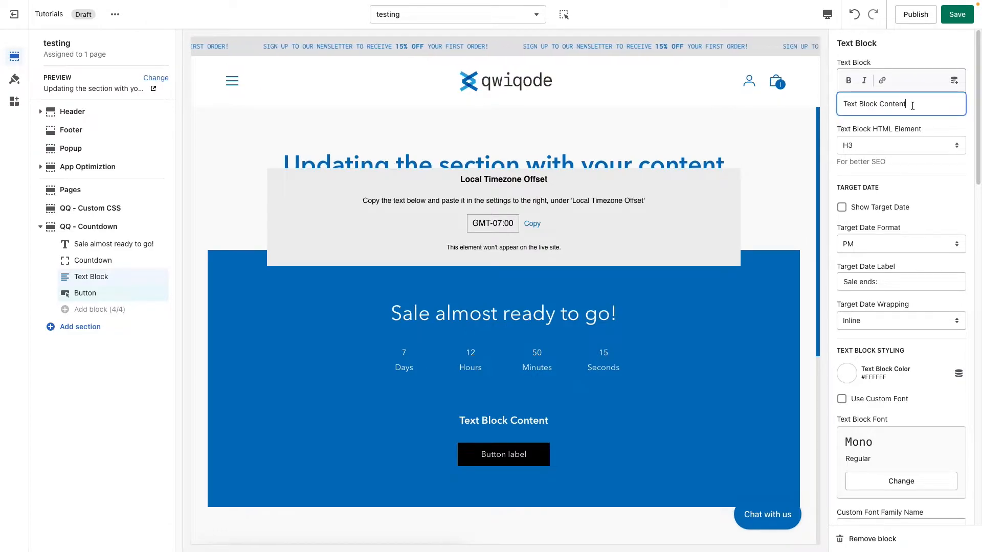
{"action": "left_click_drag", "start_coordinate": [913, 106], "coordinate": [835, 106]}
{"action": "type", "text": "50% off"}
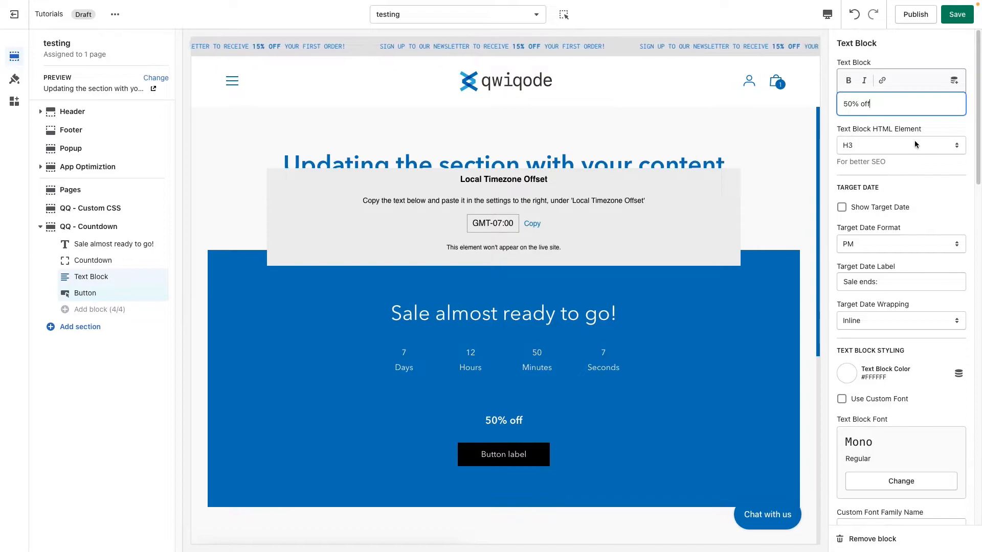
Step: Show the target date in the text block and set its format to 24 Hours
{"action": "scroll", "coordinate": [898, 235], "scroll_direction": "down", "scroll_amount": 1}
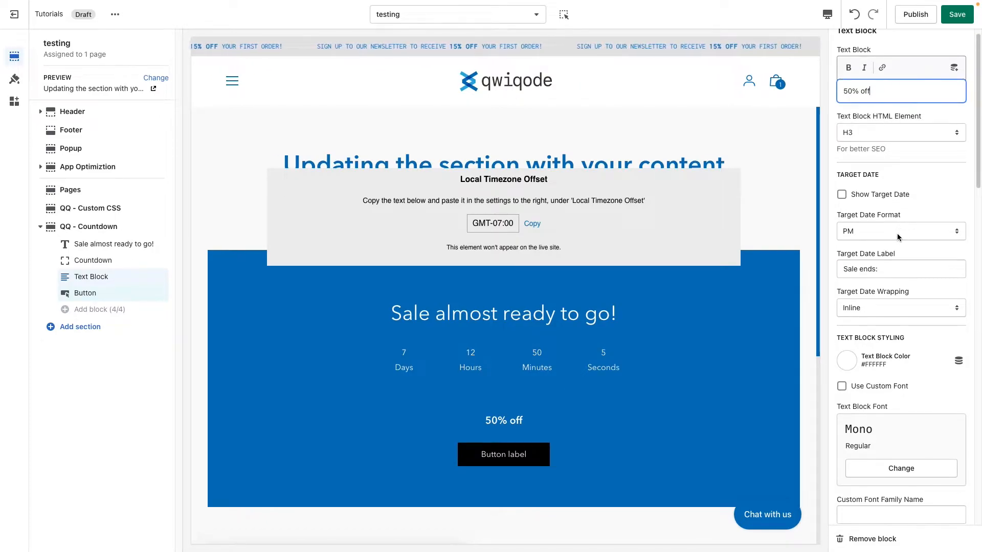
{"action": "left_click", "coordinate": [871, 199]}
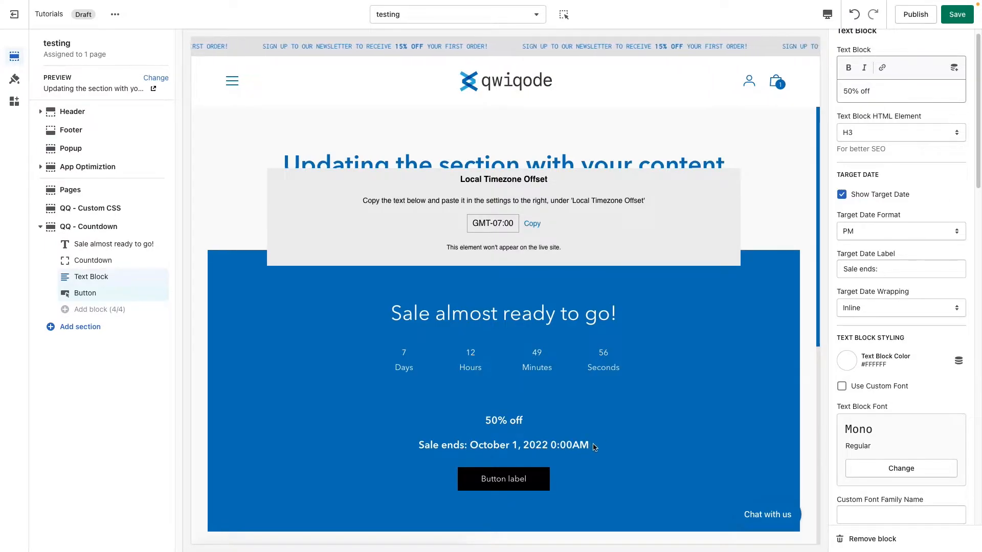
{"action": "scroll", "coordinate": [886, 278], "scroll_direction": "down", "scroll_amount": 1}
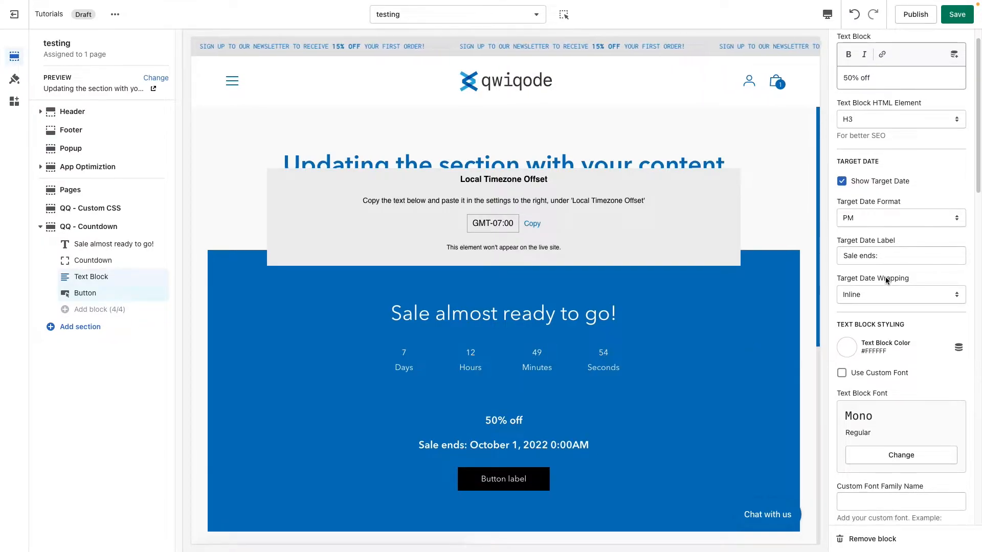
{"action": "left_click", "coordinate": [878, 206]}
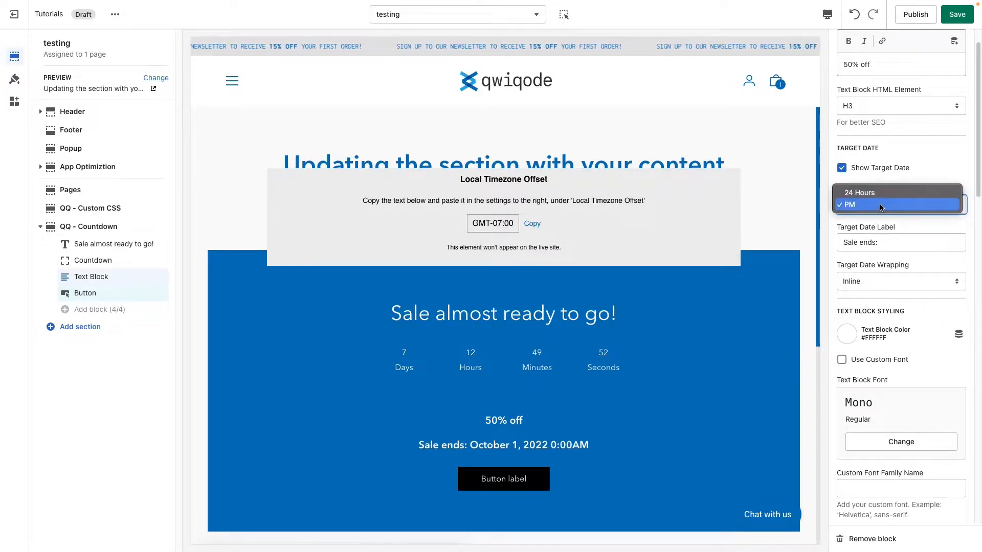
{"action": "left_click", "coordinate": [881, 195]}
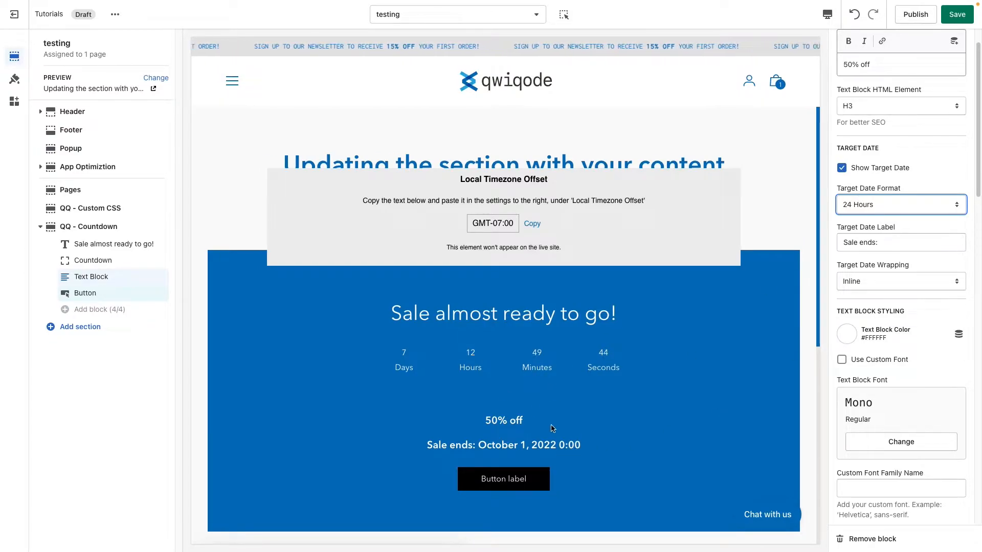
{"action": "left_click", "coordinate": [579, 446]}
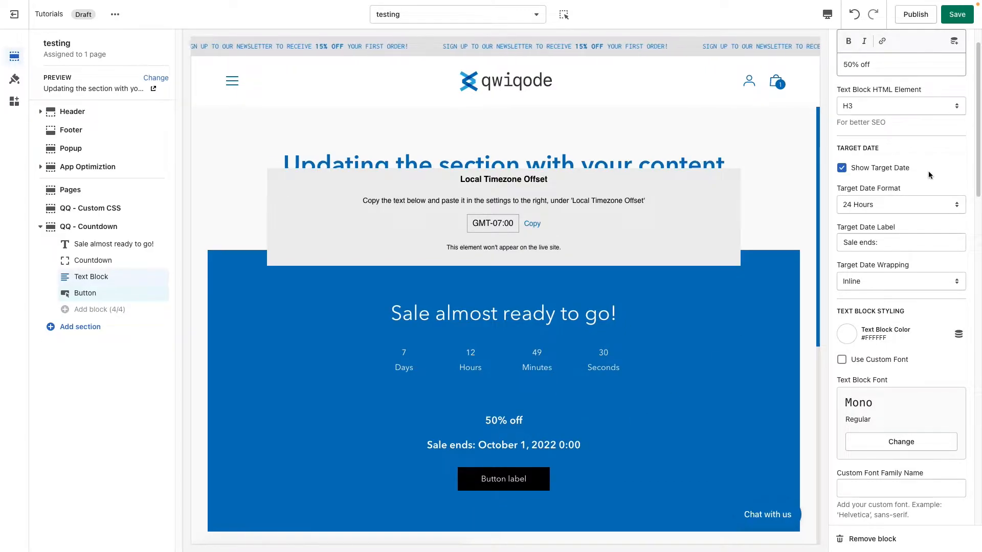
Step: Set the target date wrapping to Stacked so the date sits below its label
{"action": "left_click_drag", "start_coordinate": [887, 242], "coordinate": [838, 247]}
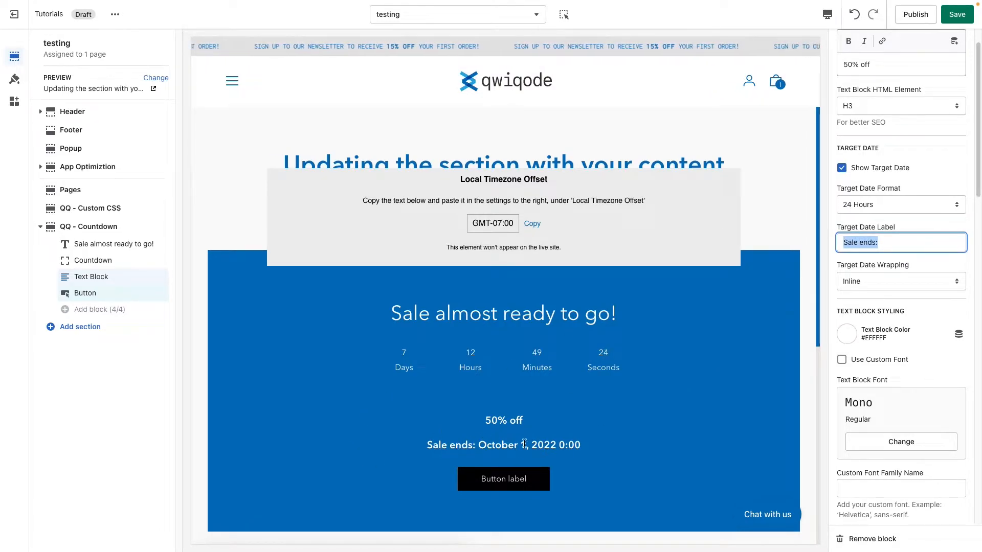
{"action": "left_click", "coordinate": [909, 285]}
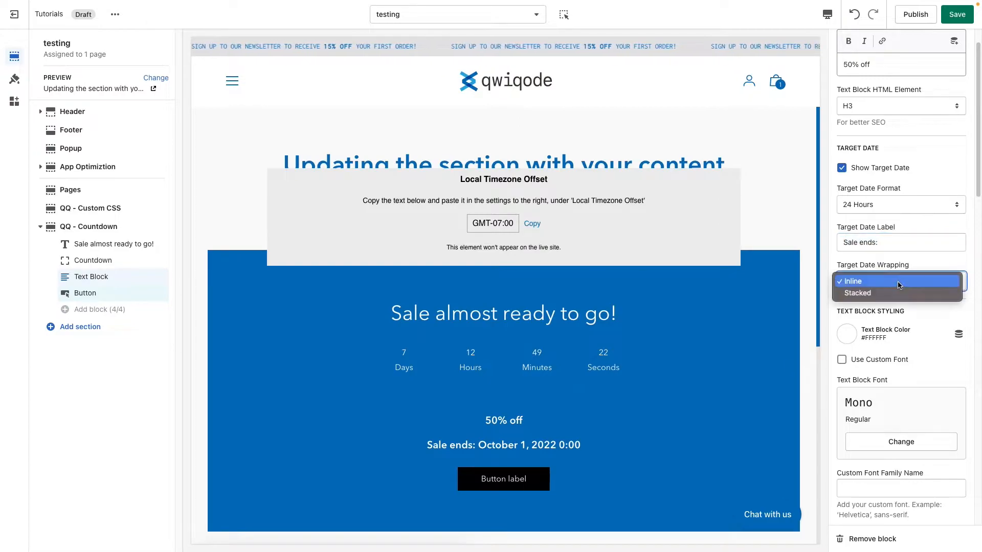
{"action": "left_click", "coordinate": [898, 293]}
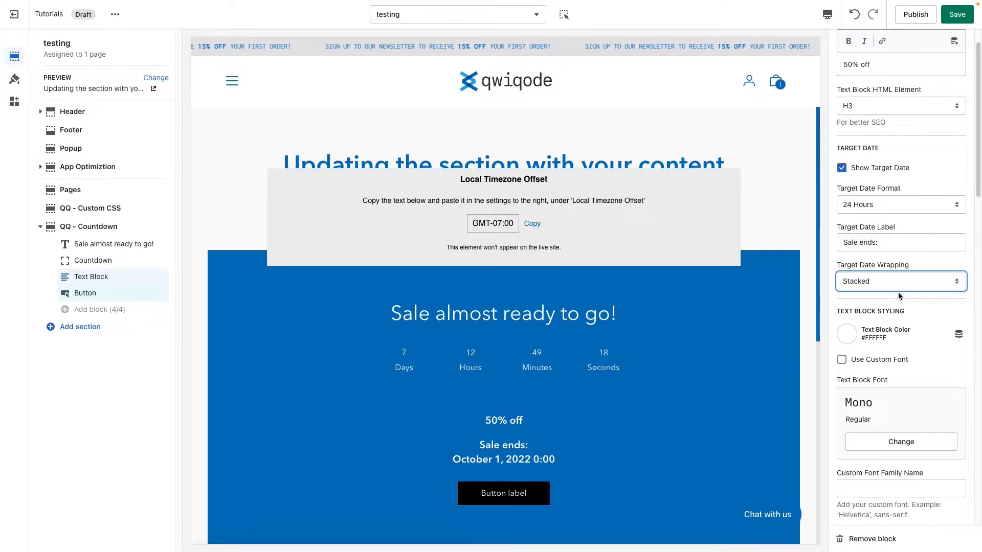
Step: Set the text block's font weight to 400 (Regular)
{"action": "scroll", "coordinate": [901, 353], "scroll_direction": "down", "scroll_amount": 1}
{"action": "scroll", "coordinate": [899, 366], "scroll_direction": "down", "scroll_amount": 5}
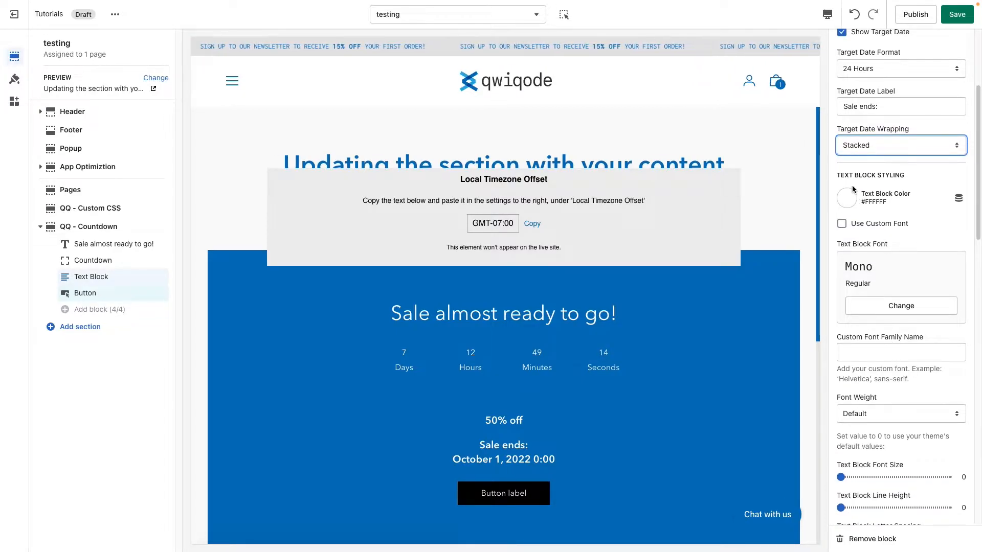
{"action": "left_click", "coordinate": [517, 421]}
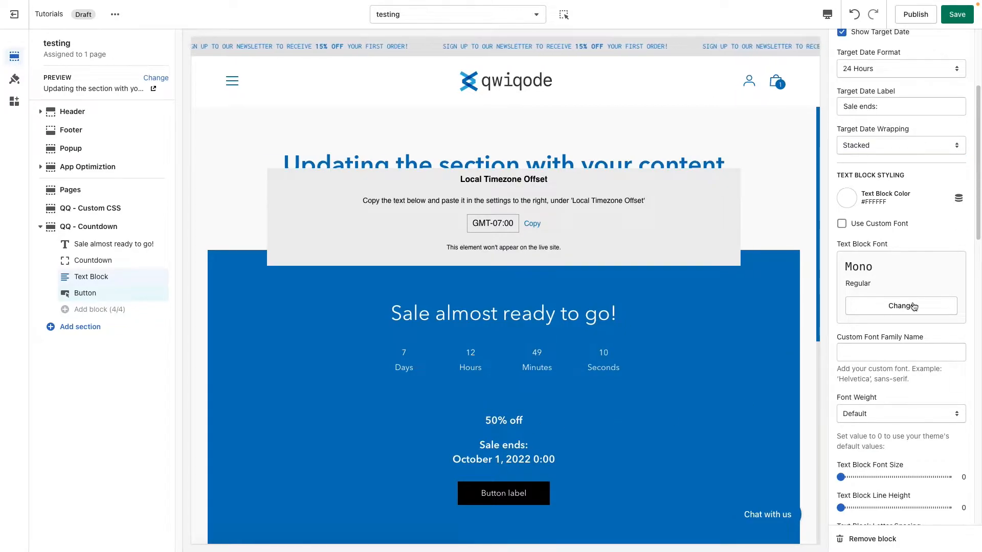
{"action": "scroll", "coordinate": [903, 312], "scroll_direction": "down", "scroll_amount": 1}
{"action": "scroll", "coordinate": [910, 331], "scroll_direction": "down", "scroll_amount": 3}
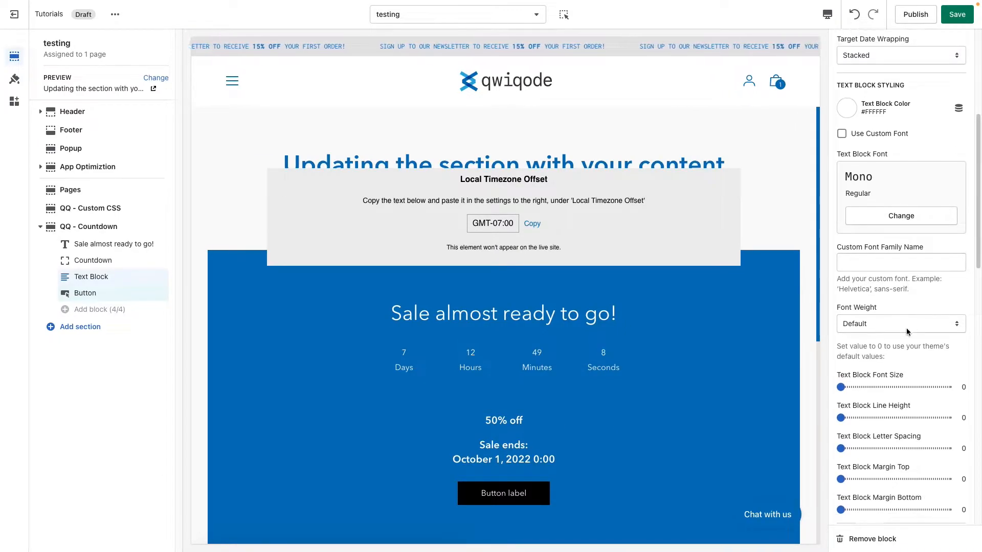
{"action": "left_click", "coordinate": [895, 317]}
{"action": "left_click", "coordinate": [893, 364]}
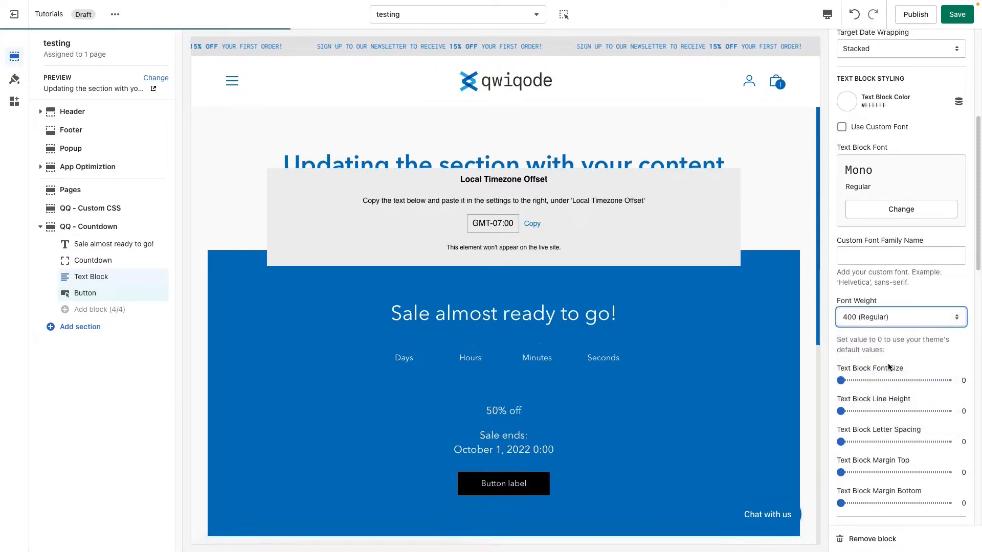
Step: Try a text block font size of 33 and reduce it to 16
{"action": "scroll", "coordinate": [893, 377], "scroll_direction": "down", "scroll_amount": 1}
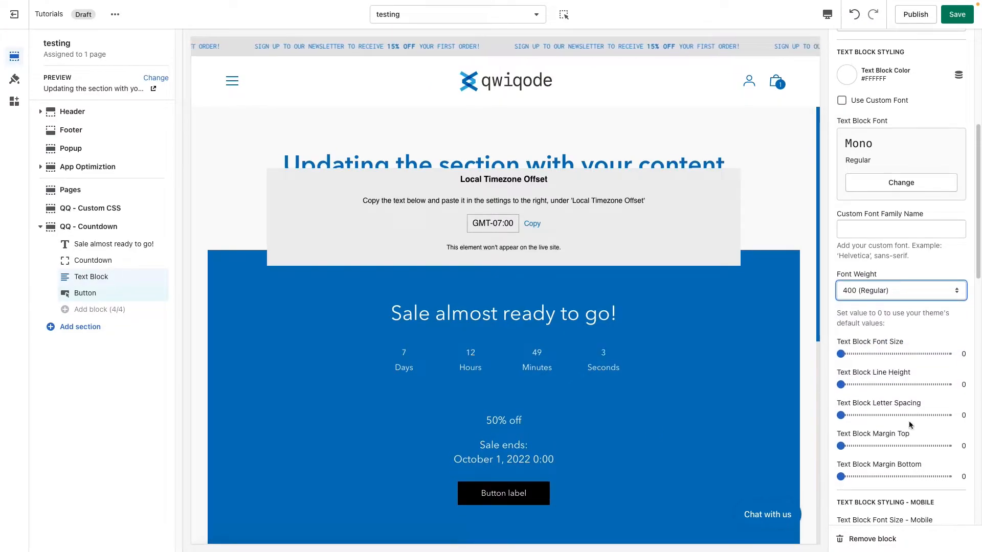
{"action": "scroll", "coordinate": [875, 428], "scroll_direction": "down", "scroll_amount": 3}
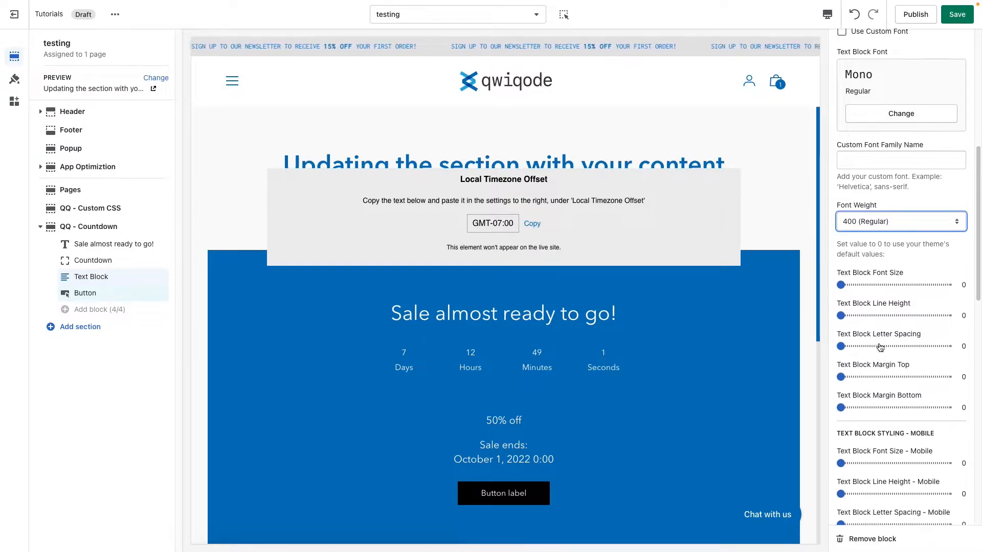
{"action": "left_click", "coordinate": [877, 285]}
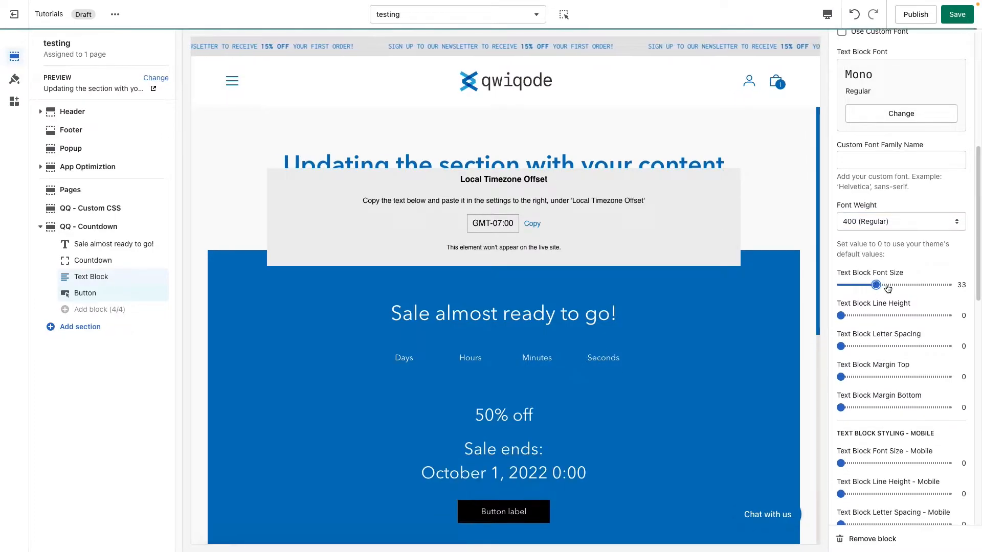
{"action": "left_click_drag", "start_coordinate": [877, 285], "coordinate": [858, 285]}
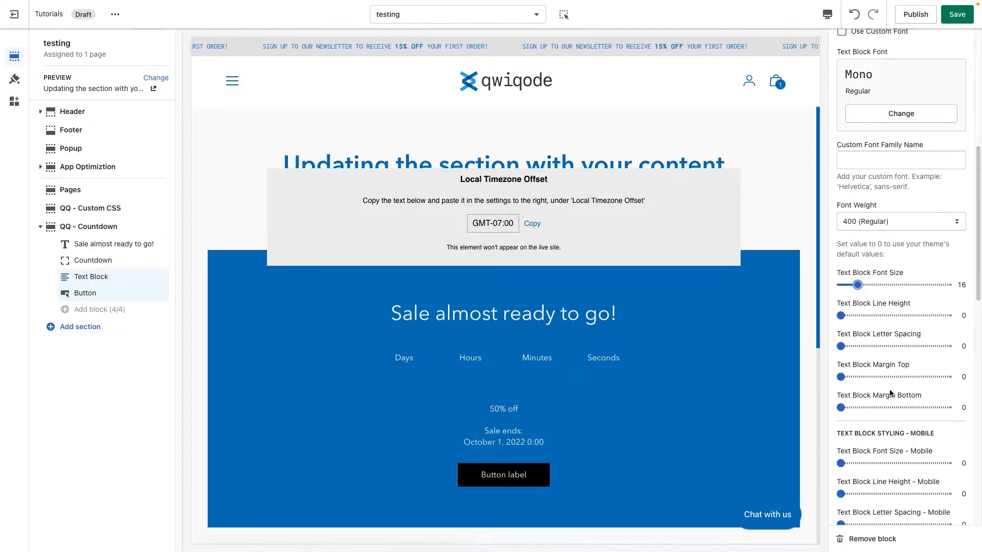
Step: Set the target date's font size to 16 and the text block's font size to 43
{"action": "scroll", "coordinate": [879, 428], "scroll_direction": "down", "scroll_amount": 6}
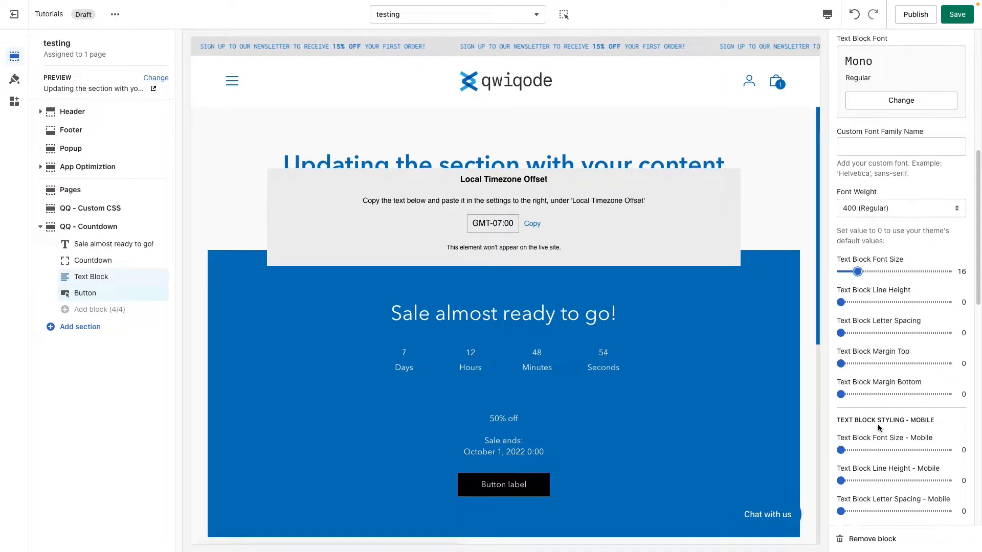
{"action": "scroll", "coordinate": [879, 427], "scroll_direction": "down", "scroll_amount": 3}
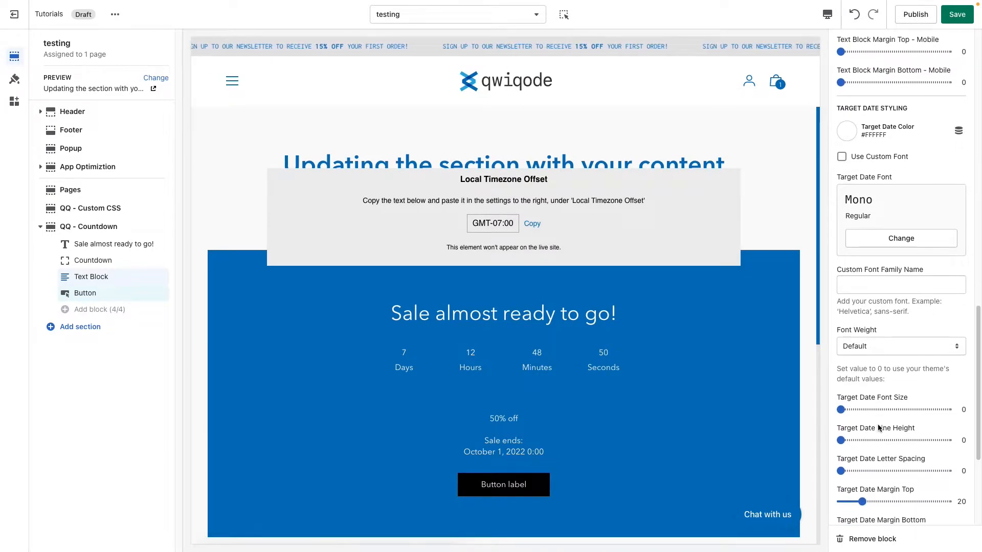
{"action": "mouse_move", "coordinate": [849, 410]}
{"action": "left_mouse_down"}
{"action": "mouse_move", "coordinate": [877, 409]}
{"action": "mouse_move", "coordinate": [858, 409]}
{"action": "left_mouse_up"}
{"action": "scroll", "coordinate": [884, 377], "scroll_direction": "up", "scroll_amount": 6}
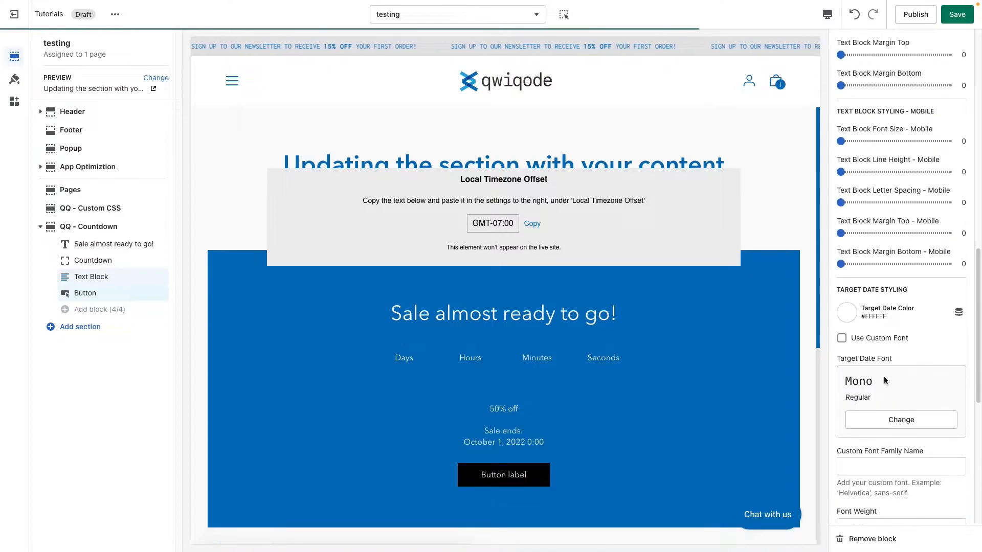
{"action": "left_click_drag", "start_coordinate": [857, 115], "coordinate": [885, 119]}
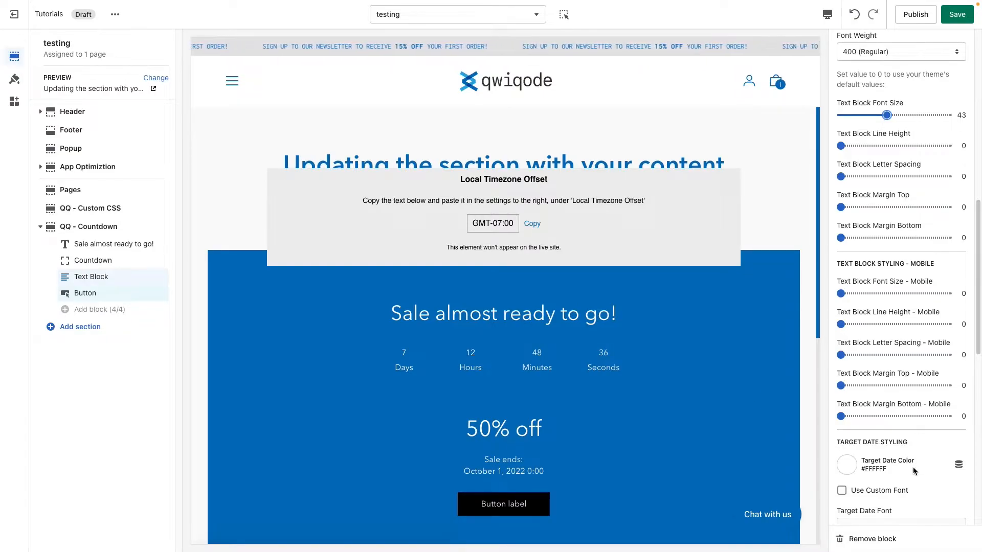
Step: Try the target date's custom font option, disable it again, and look over the remaining target date styling settings
{"action": "scroll", "coordinate": [904, 468], "scroll_direction": "down", "scroll_amount": 4}
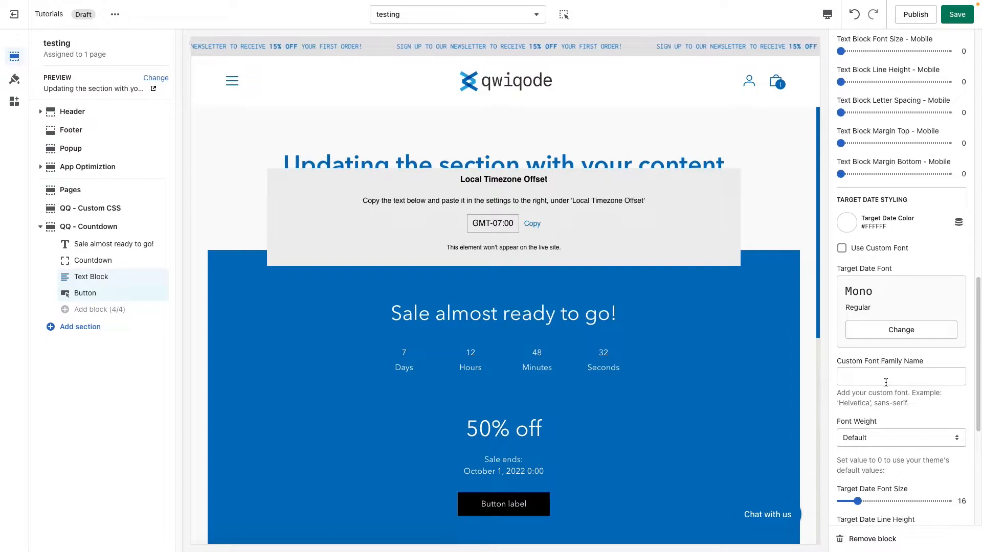
{"action": "scroll", "coordinate": [890, 399], "scroll_direction": "down", "scroll_amount": 1}
{"action": "left_click", "coordinate": [842, 228]}
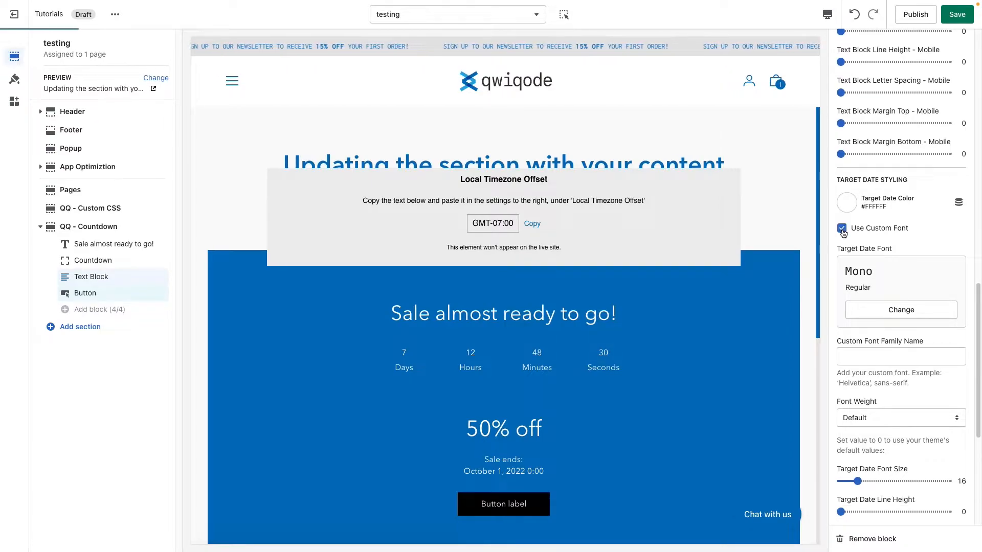
{"action": "left_click", "coordinate": [842, 229]}
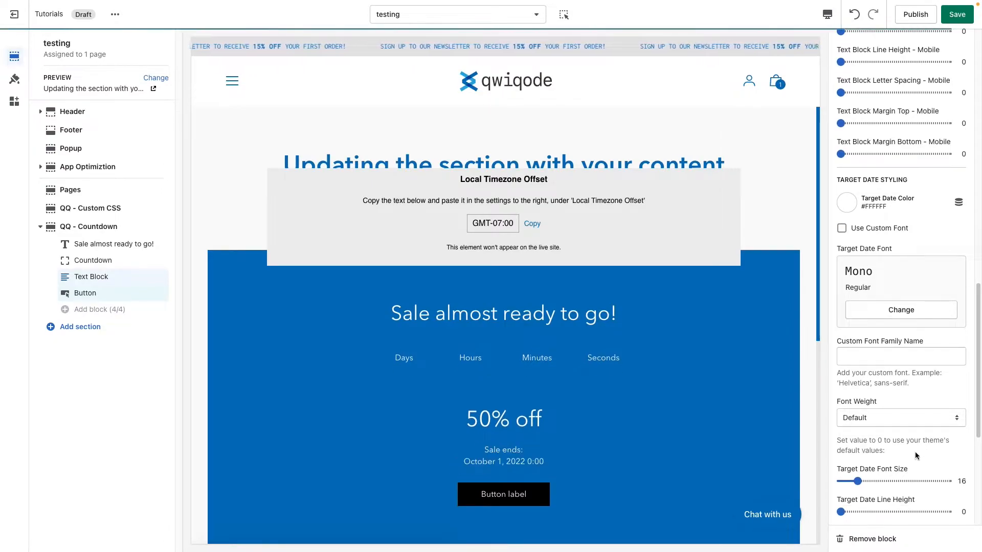
{"action": "scroll", "coordinate": [908, 455], "scroll_direction": "down", "scroll_amount": 5}
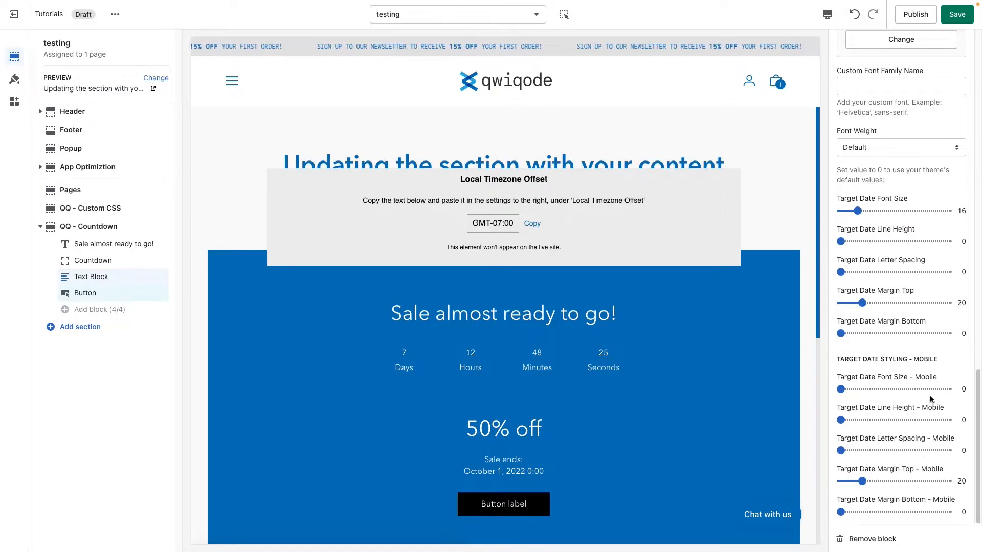
{"action": "scroll", "coordinate": [920, 469], "scroll_direction": "up", "scroll_amount": 7}
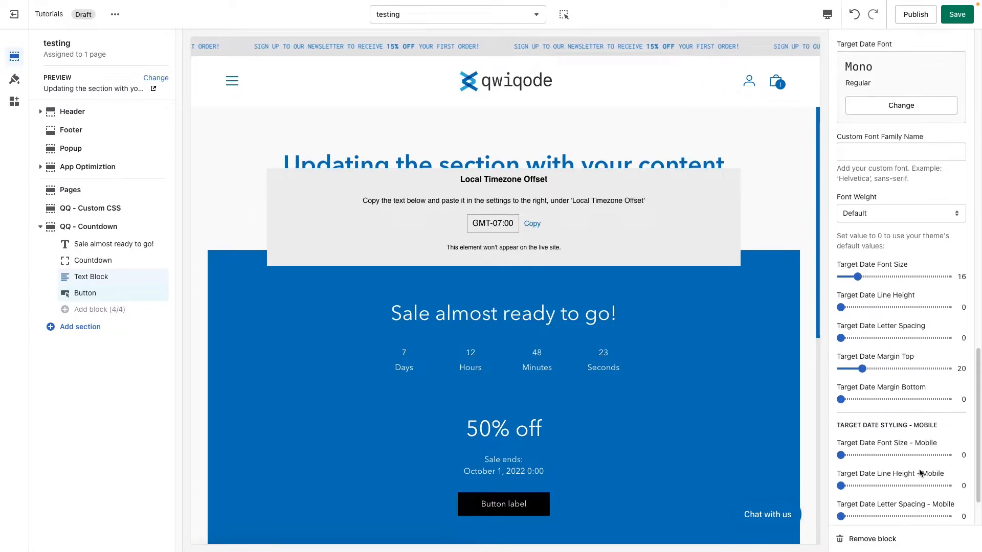
{"action": "scroll", "coordinate": [920, 474], "scroll_direction": "up", "scroll_amount": 2}
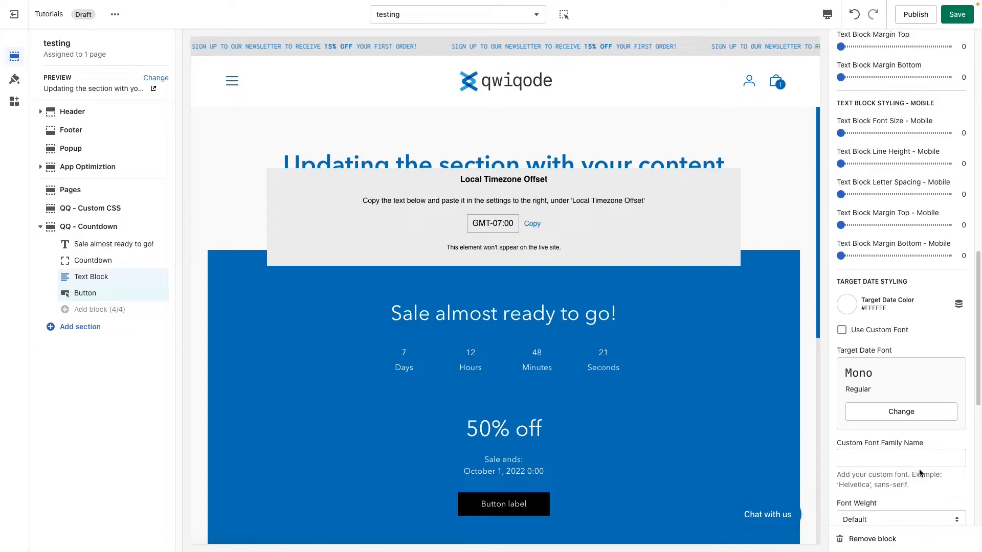
Step: Open the countdown section's Button block and change its label to "Shop Now"
{"action": "left_click", "coordinate": [113, 297]}
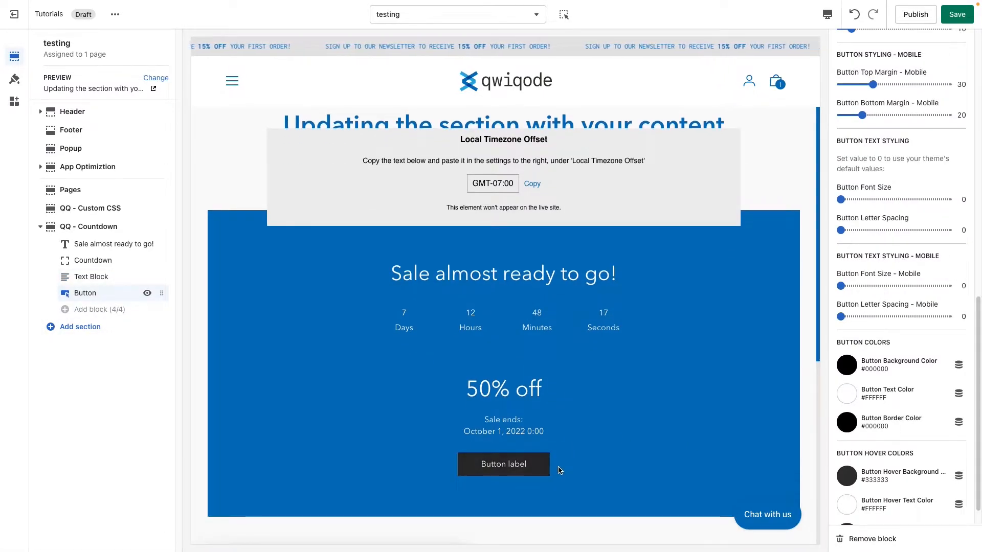
{"action": "scroll", "coordinate": [885, 284], "scroll_direction": "up", "scroll_amount": 10}
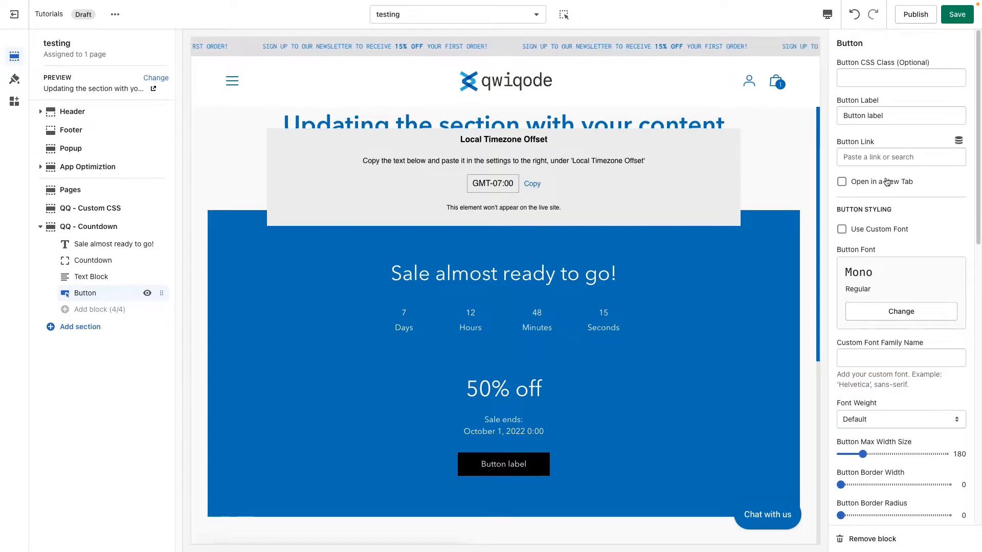
{"action": "left_click_drag", "start_coordinate": [890, 115], "coordinate": [831, 120]}
{"action": "type", "text": "Shop Now"}
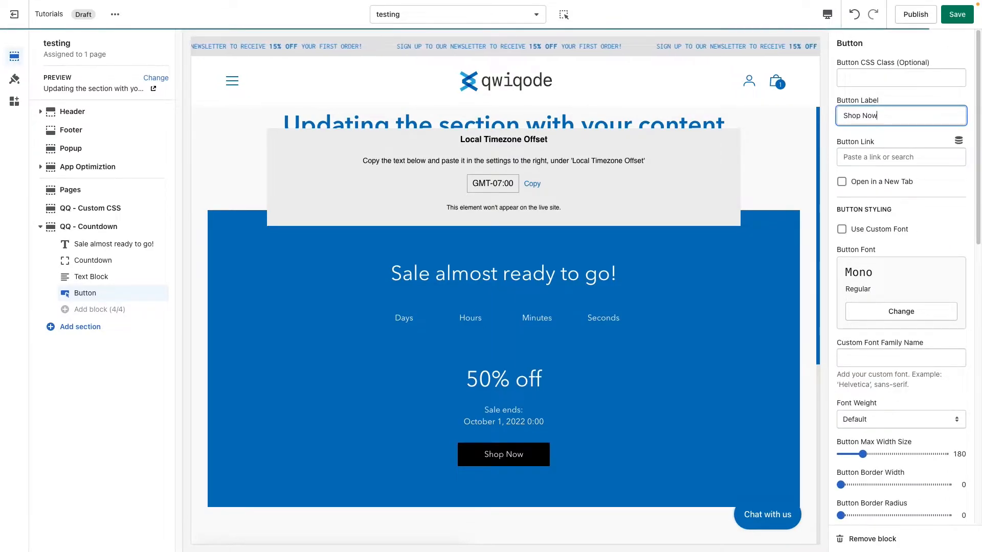
{"action": "left_click_drag", "start_coordinate": [892, 116], "coordinate": [836, 118]}
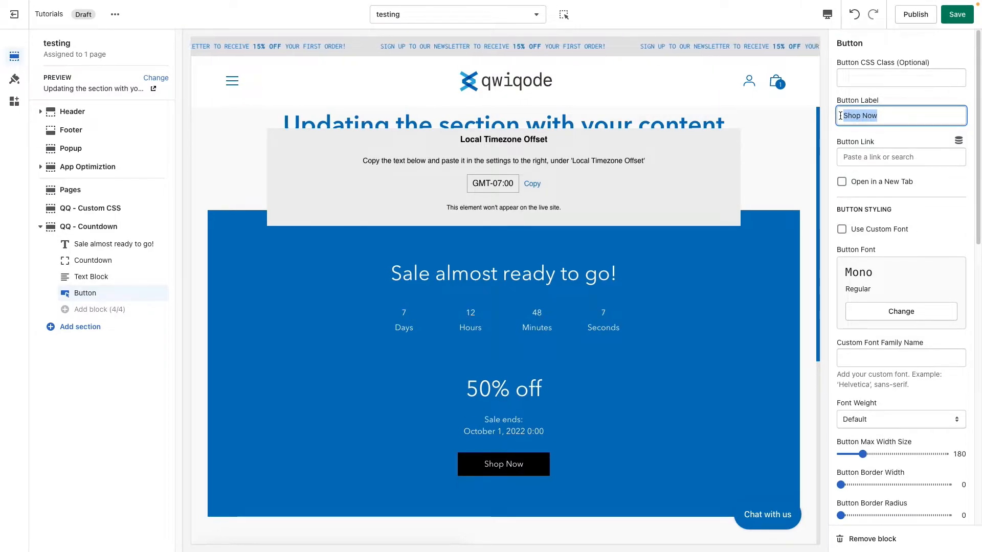
Step: Link the button to the All collections page from the store's collections
{"action": "left_click", "coordinate": [900, 157]}
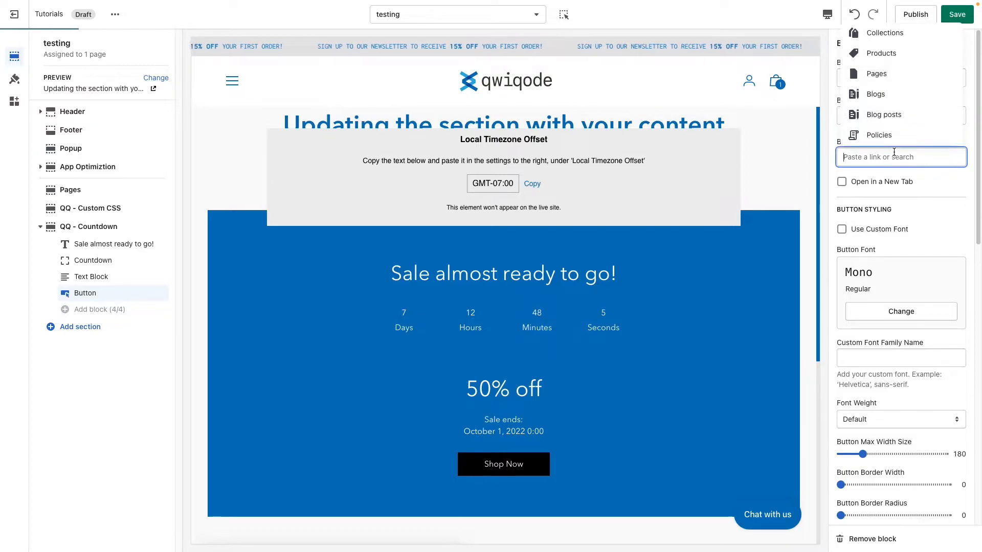
{"action": "left_click", "coordinate": [902, 36]}
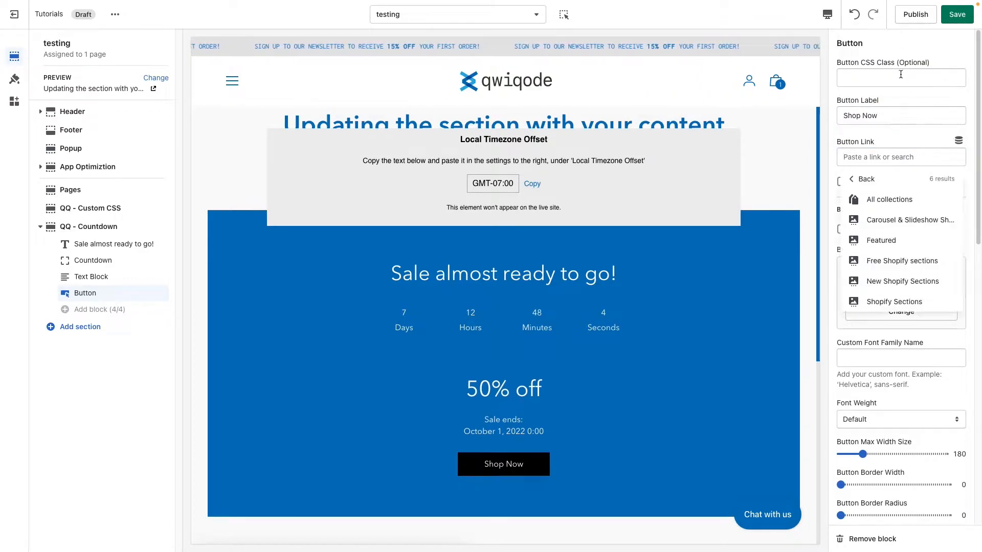
{"action": "left_click", "coordinate": [900, 205]}
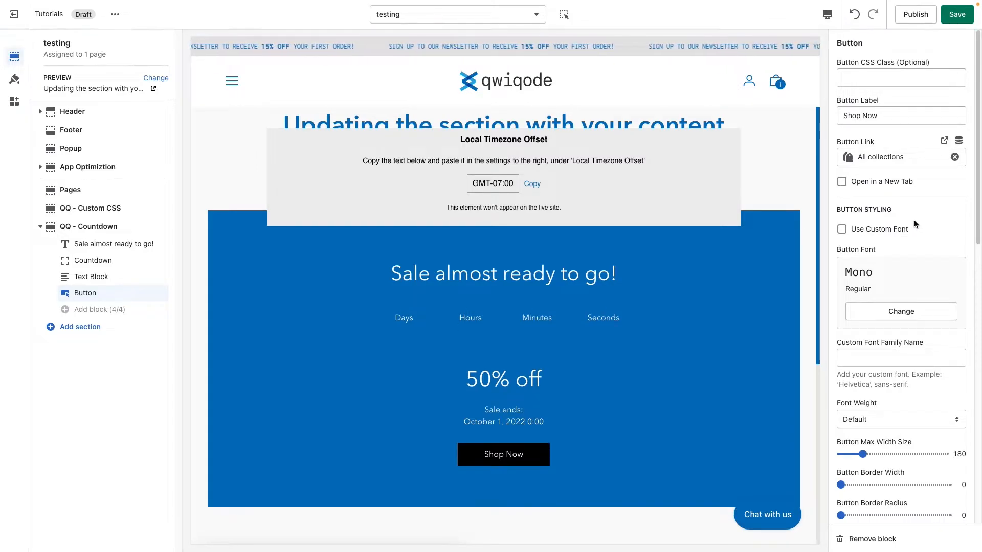
Step: Set the button's max width size to 240
{"action": "scroll", "coordinate": [889, 270], "scroll_direction": "down", "scroll_amount": 1}
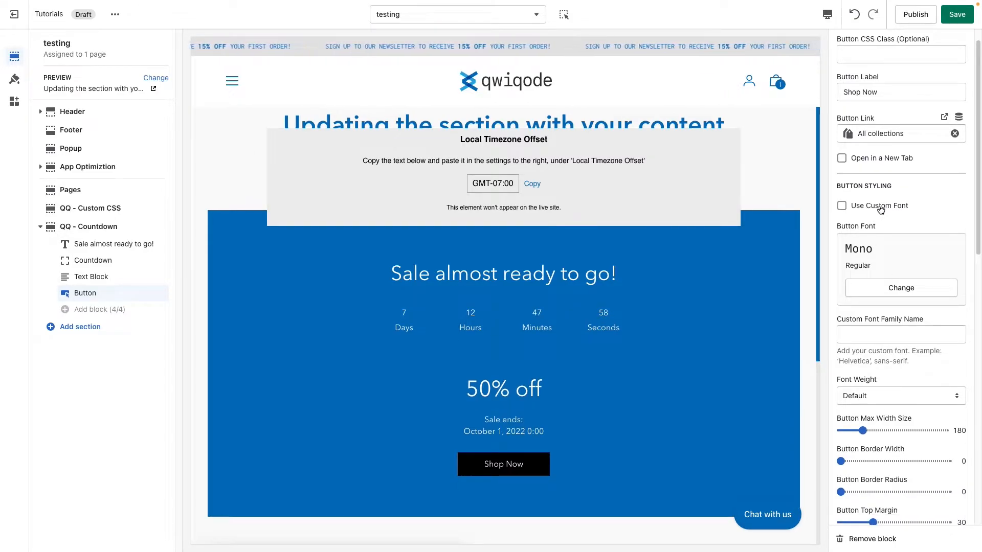
{"action": "scroll", "coordinate": [897, 353], "scroll_direction": "down", "scroll_amount": 1}
{"action": "scroll", "coordinate": [897, 351], "scroll_direction": "down", "scroll_amount": 2}
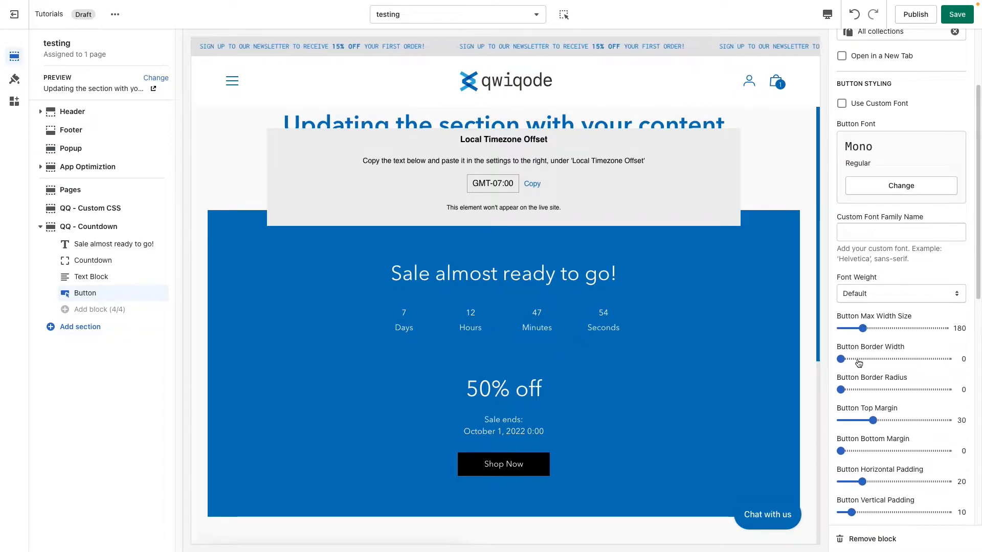
{"action": "mouse_move", "coordinate": [863, 329]}
{"action": "left_mouse_down"}
{"action": "mouse_move", "coordinate": [888, 328]}
{"action": "mouse_move", "coordinate": [872, 328]}
{"action": "left_mouse_up"}
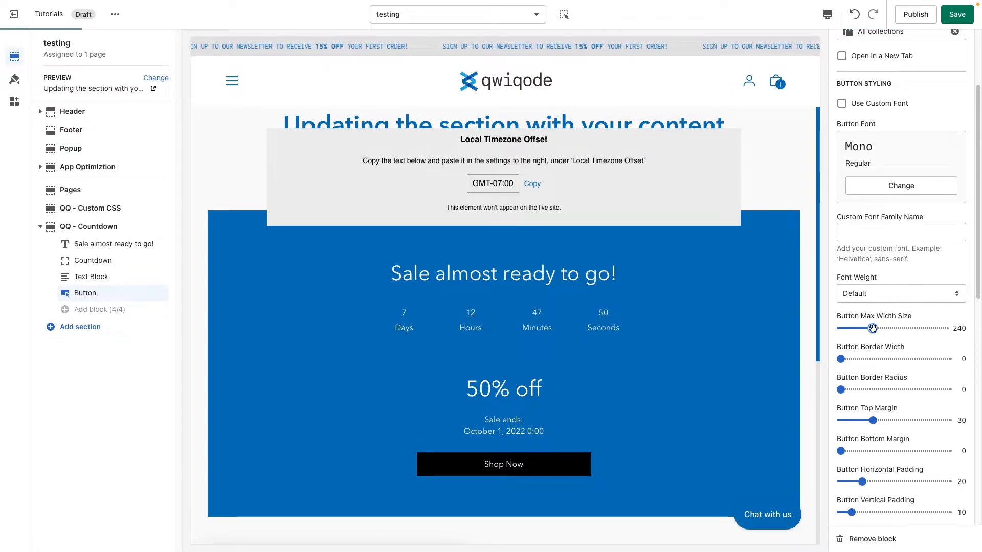
Step: Try a button border width of 4, reduce it to 2, and set the border radius to 29
{"action": "scroll", "coordinate": [858, 331], "scroll_direction": "down", "scroll_amount": 1}
{"action": "left_click", "coordinate": [855, 332]}
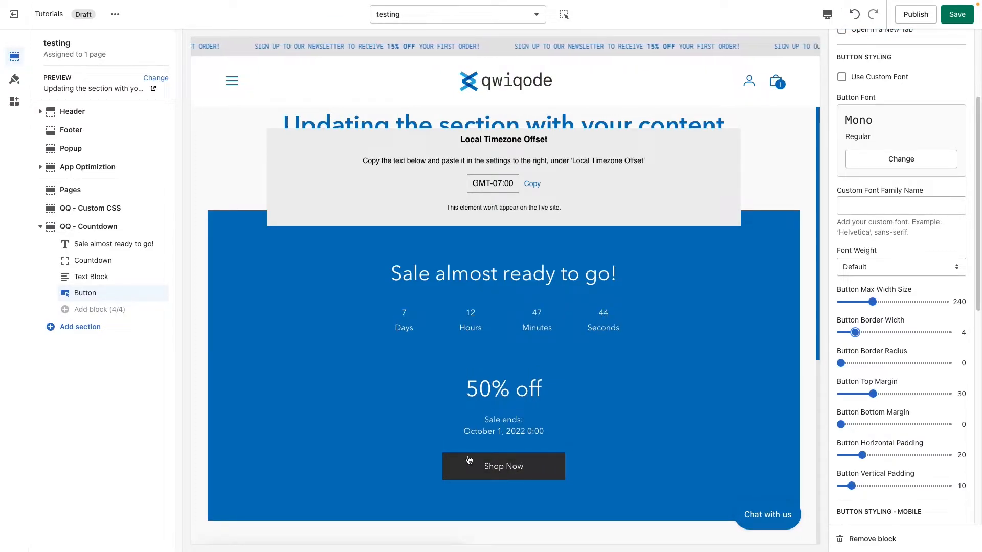
{"action": "left_click_drag", "start_coordinate": [854, 332], "coordinate": [848, 332]}
{"action": "scroll", "coordinate": [876, 389], "scroll_direction": "down", "scroll_amount": 1}
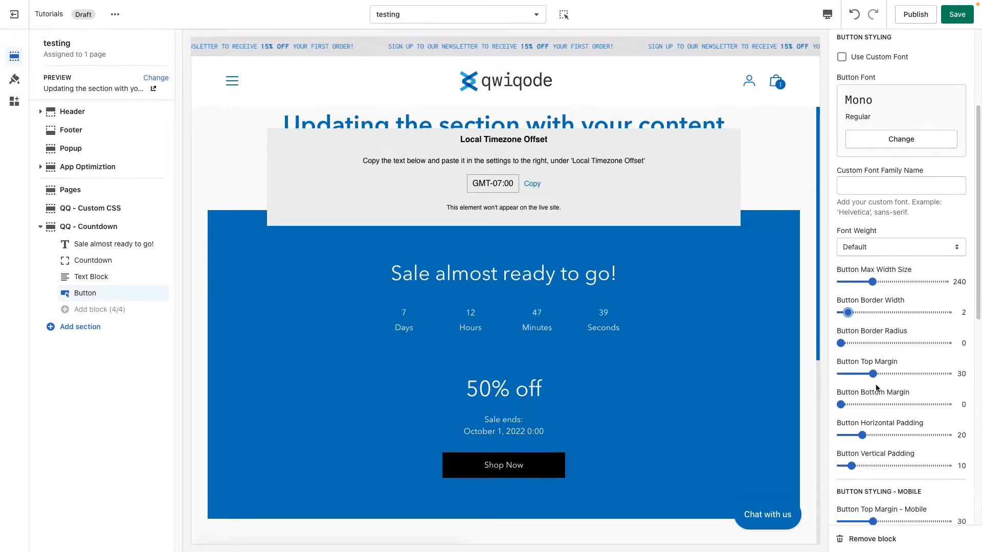
{"action": "left_click", "coordinate": [872, 343]}
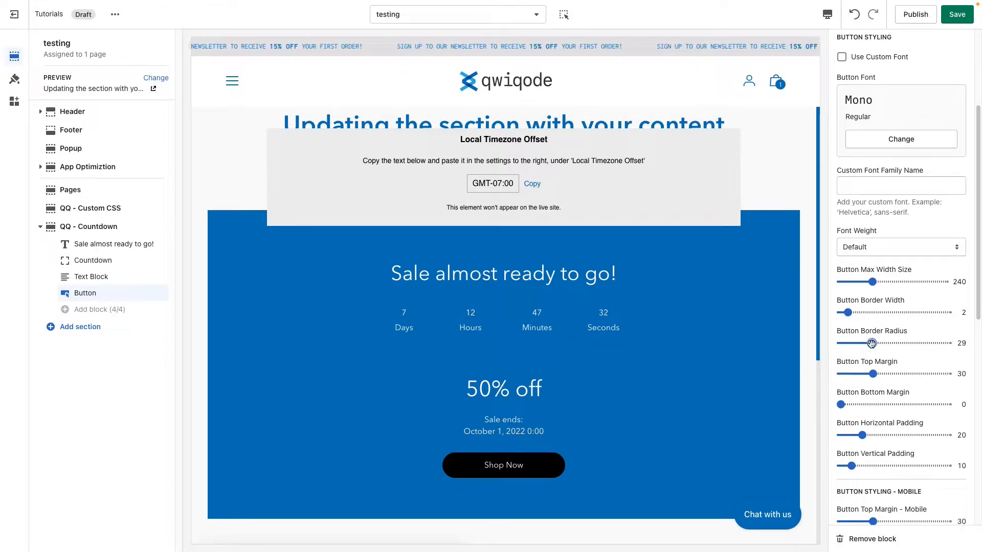
Step: Set the button's top margin to 48 and its bottom margin to 12
{"action": "scroll", "coordinate": [902, 363], "scroll_direction": "down", "scroll_amount": 1}
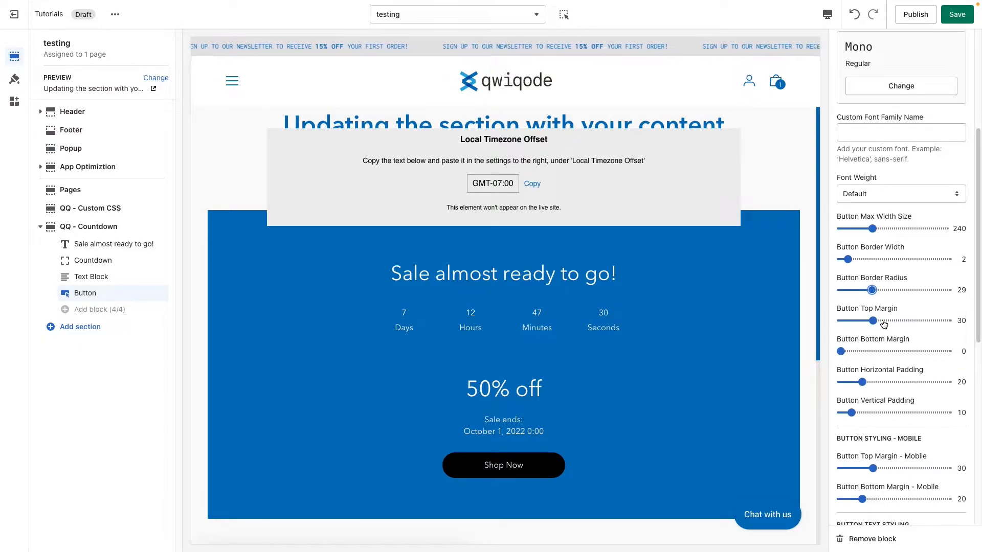
{"action": "left_click_drag", "start_coordinate": [875, 321], "coordinate": [893, 321]}
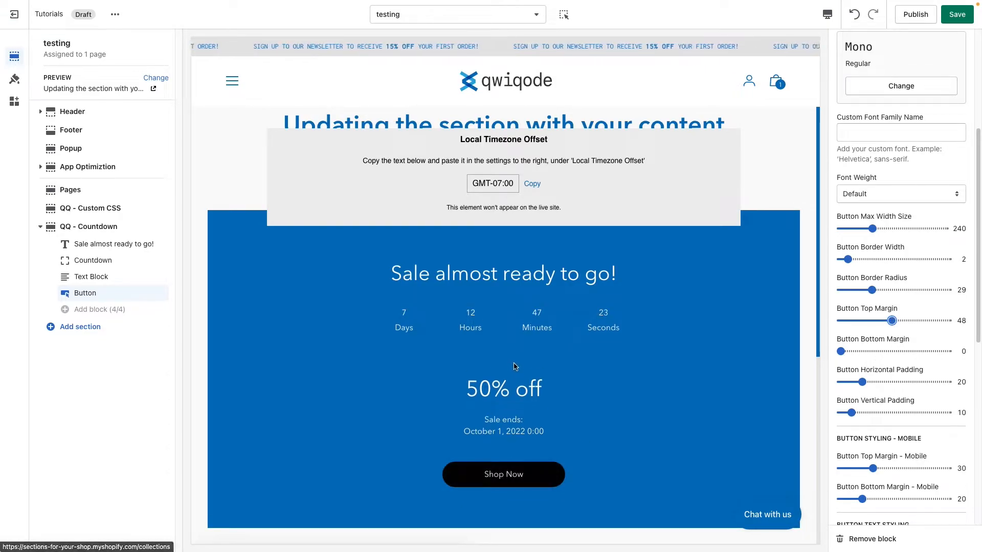
{"action": "left_click_drag", "start_coordinate": [862, 351], "coordinate": [853, 351]}
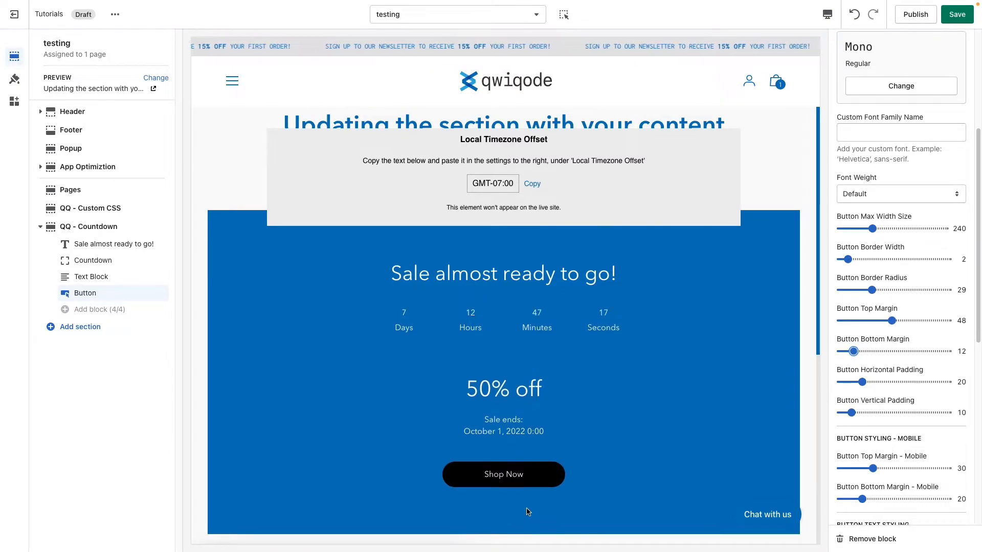
Step: Reduce the button's vertical padding to 6 and its horizontal padding to 10
{"action": "scroll", "coordinate": [910, 365], "scroll_direction": "down", "scroll_amount": 2}
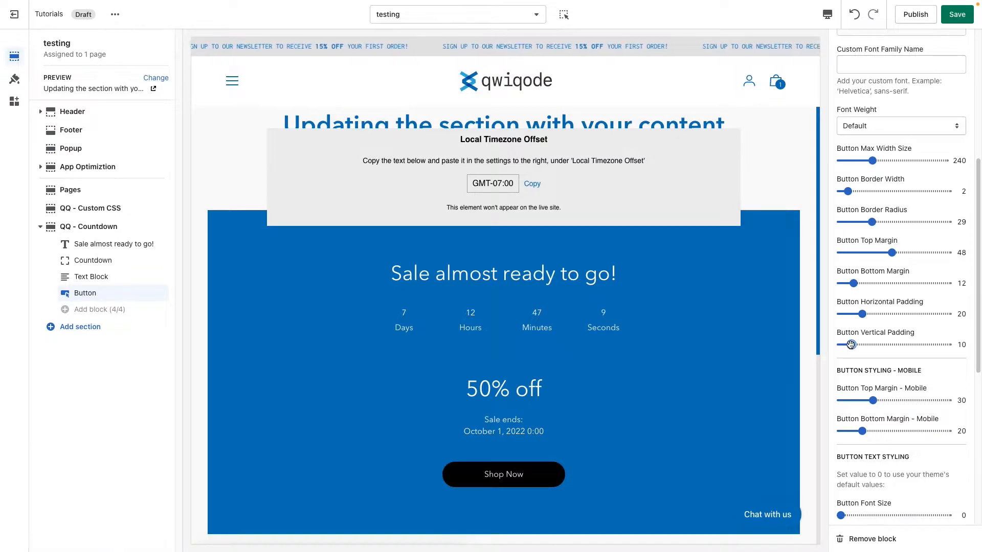
{"action": "left_click_drag", "start_coordinate": [849, 345], "coordinate": [852, 313]}
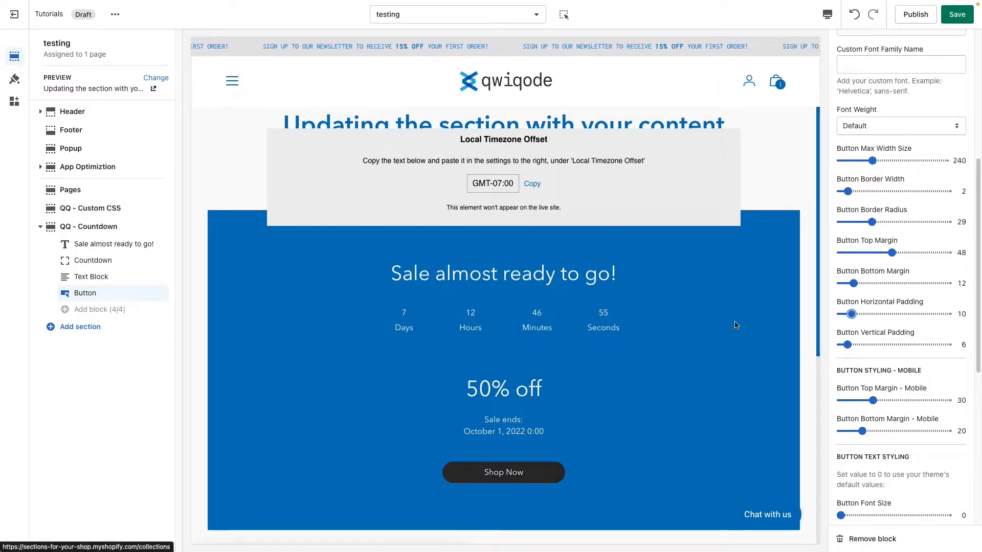
Step: Try a button max width of 120 with horizontal padding of 30, then settle on max width 240 and horizontal padding 20
{"action": "left_click_drag", "start_coordinate": [873, 160], "coordinate": [857, 160]}
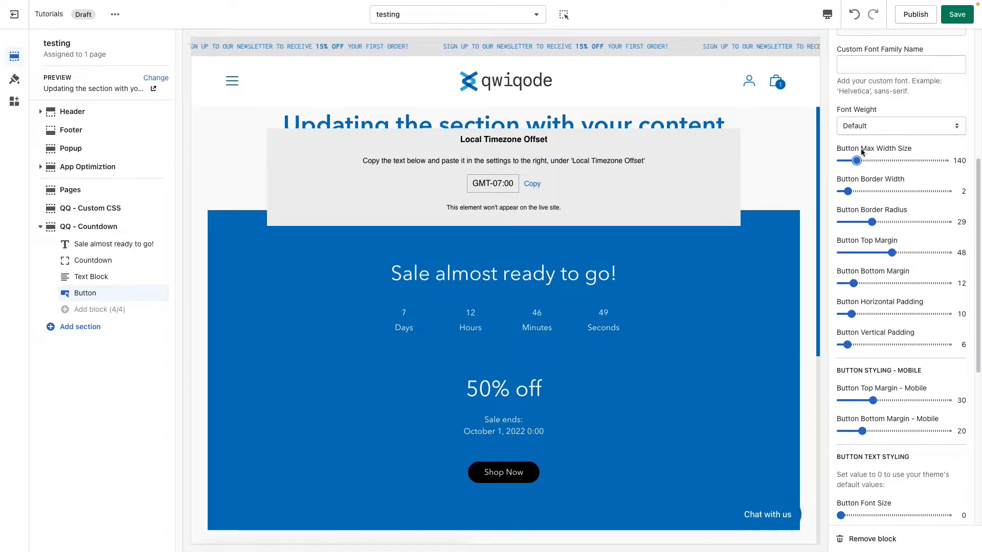
{"action": "left_click_drag", "start_coordinate": [857, 160], "coordinate": [853, 160]}
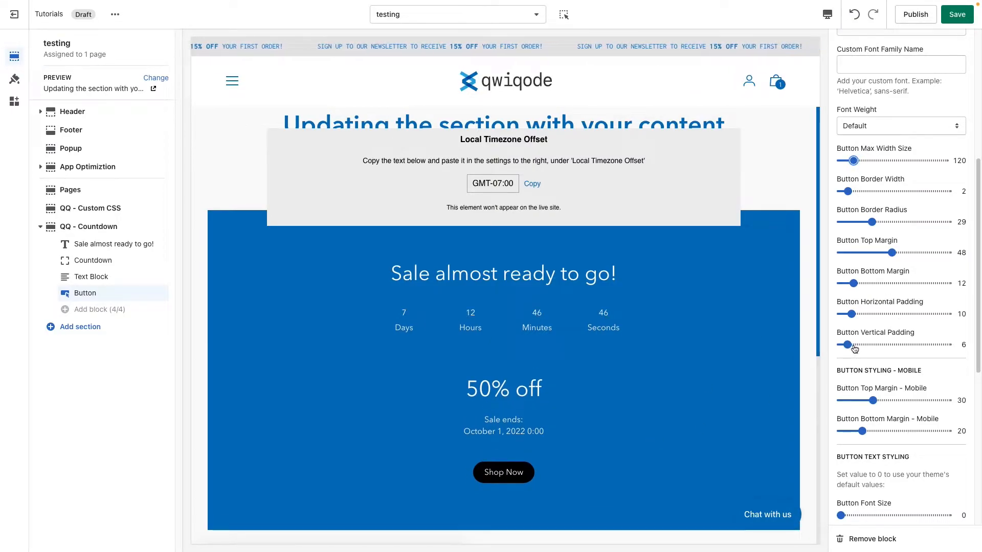
{"action": "left_click", "coordinate": [871, 314]}
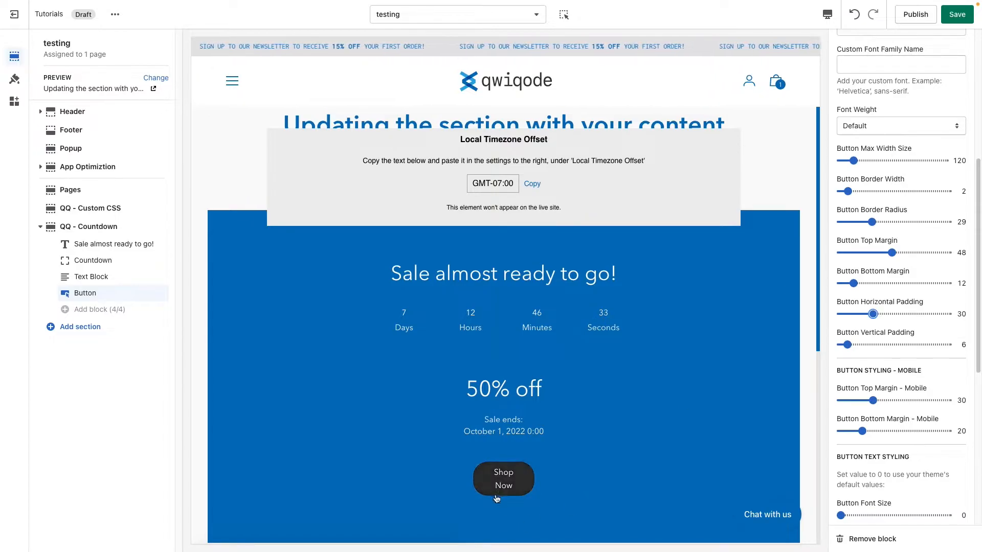
{"action": "left_click_drag", "start_coordinate": [873, 314], "coordinate": [863, 314]}
{"action": "left_click", "coordinate": [873, 161]}
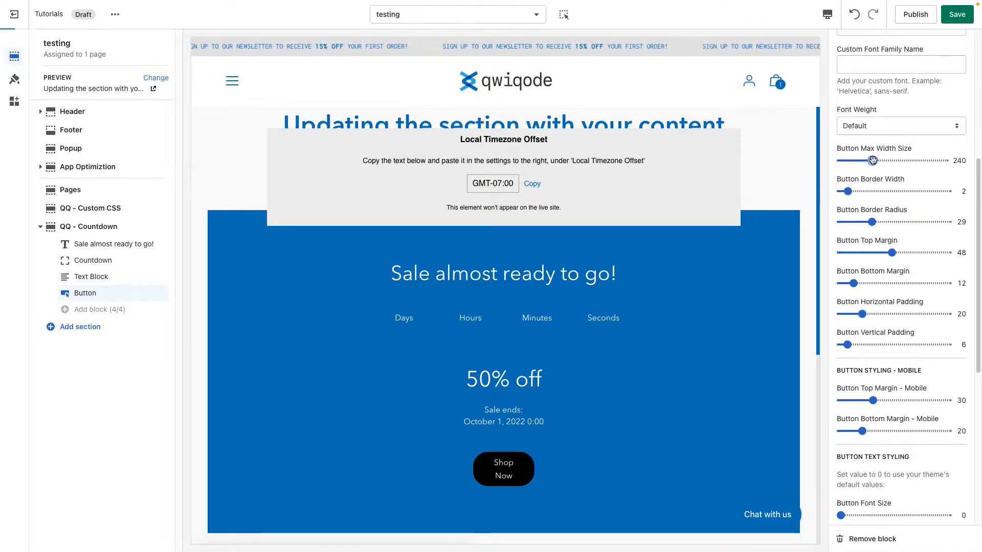
Step: Set the button text's font size to 14 and its letter spacing to 2
{"action": "scroll", "coordinate": [915, 432], "scroll_direction": "down", "scroll_amount": 5}
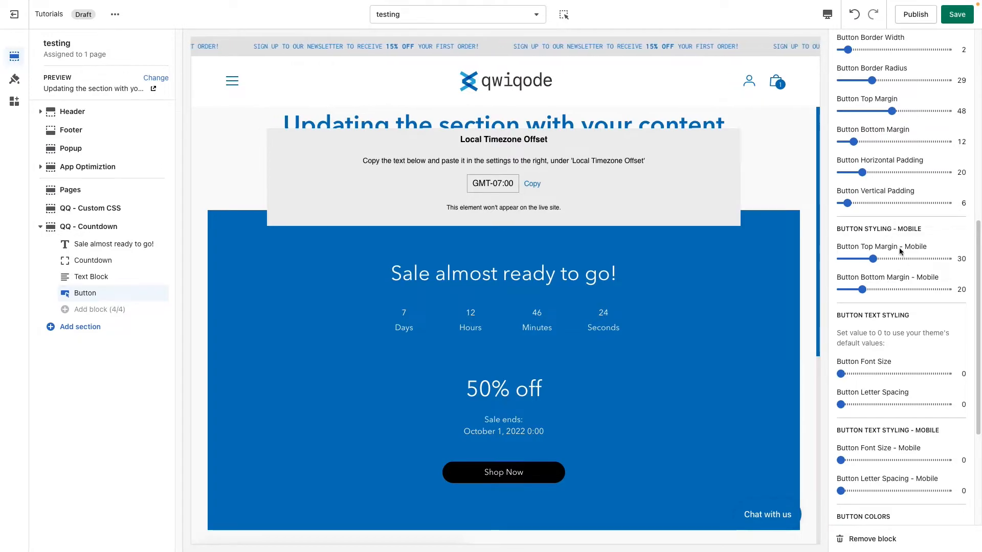
{"action": "scroll", "coordinate": [885, 373], "scroll_direction": "down", "scroll_amount": 5}
{"action": "scroll", "coordinate": [884, 373], "scroll_direction": "down", "scroll_amount": 2}
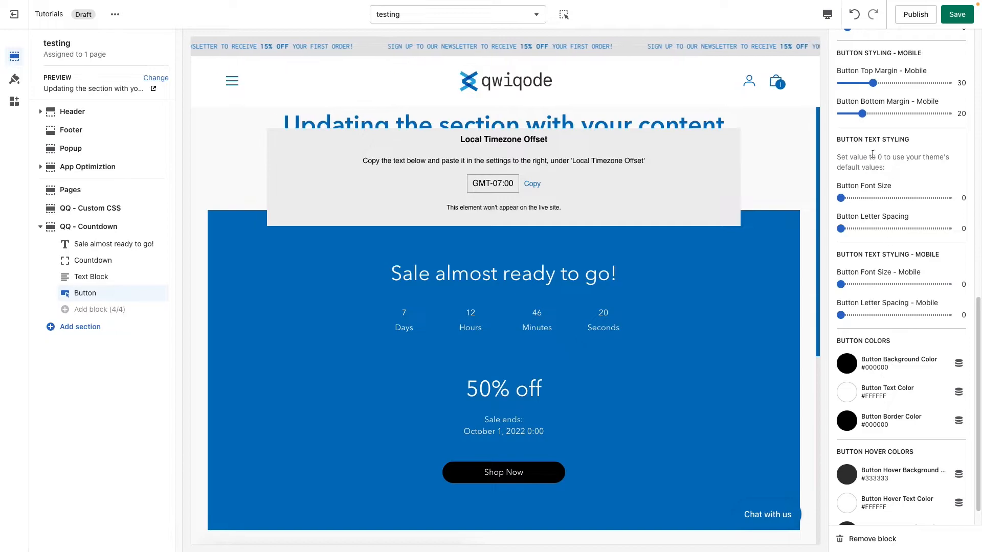
{"action": "left_click", "coordinate": [861, 198]}
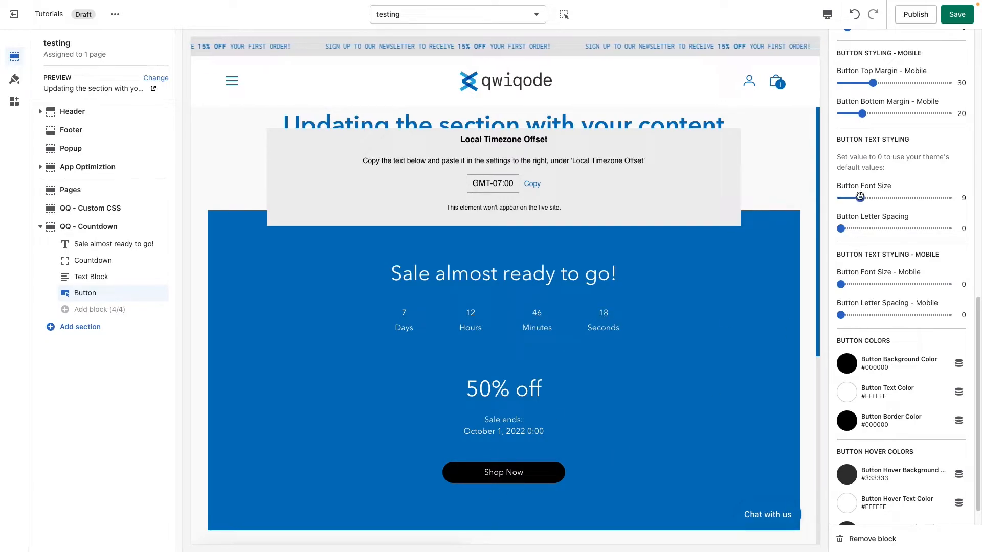
{"action": "left_click_drag", "start_coordinate": [862, 197], "coordinate": [871, 197]}
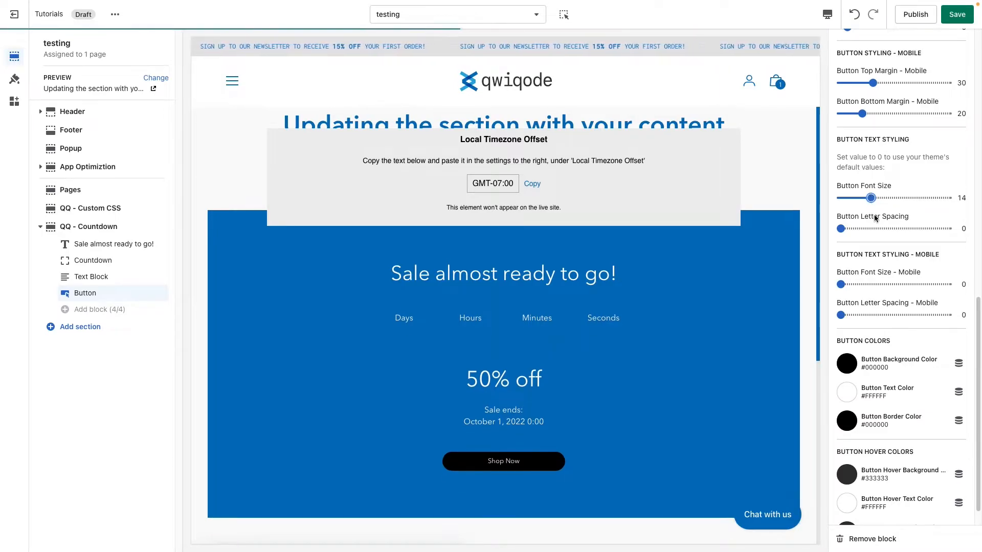
{"action": "left_click", "coordinate": [862, 229]}
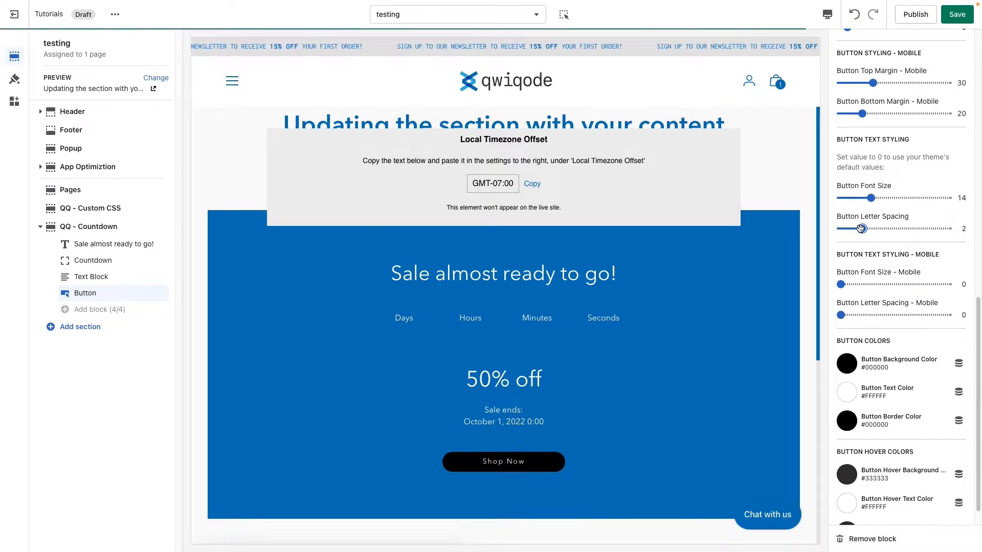
Step: Try the currently used dark color #3D3D50 as the button's background color
{"action": "scroll", "coordinate": [873, 281], "scroll_direction": "down", "scroll_amount": 1}
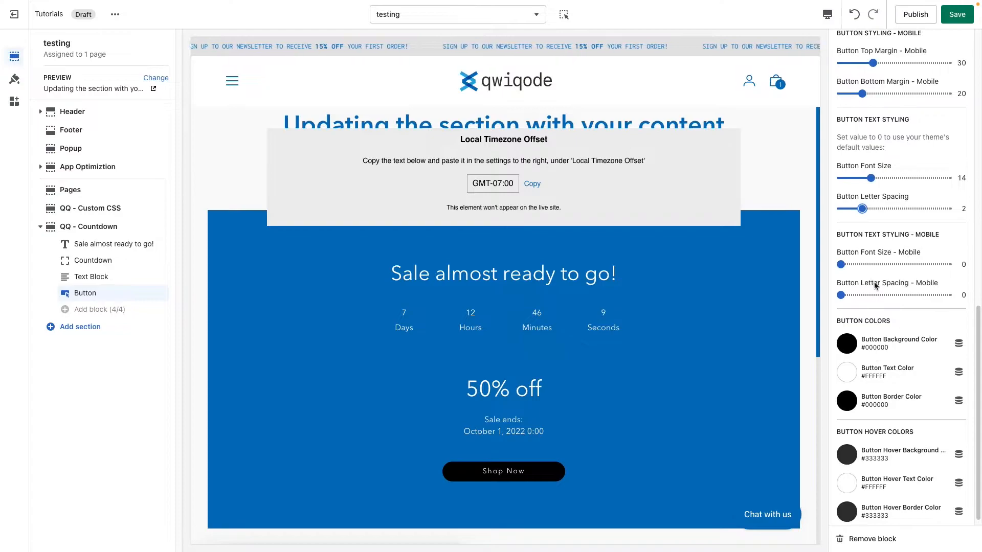
{"action": "scroll", "coordinate": [872, 347], "scroll_direction": "down", "scroll_amount": 1}
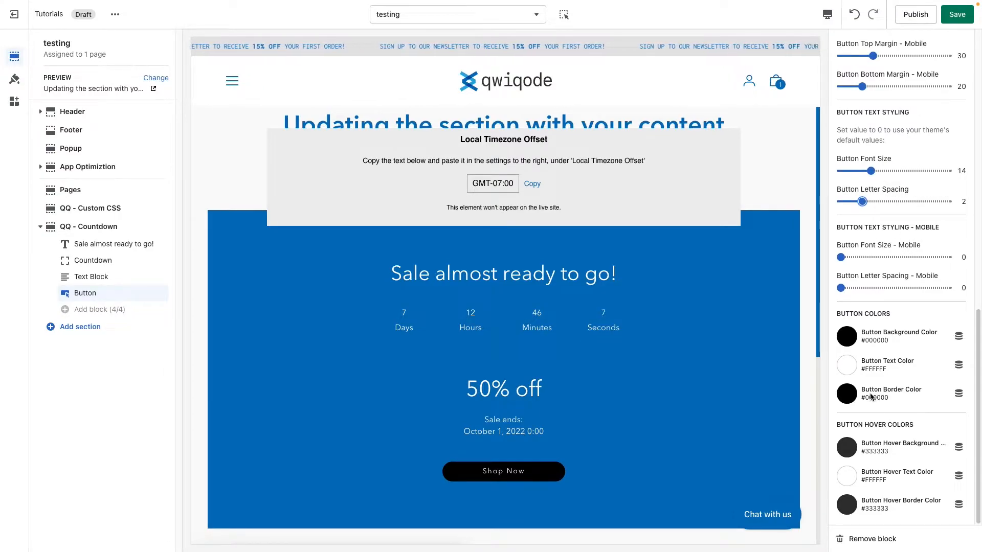
{"action": "left_click", "coordinate": [848, 342]}
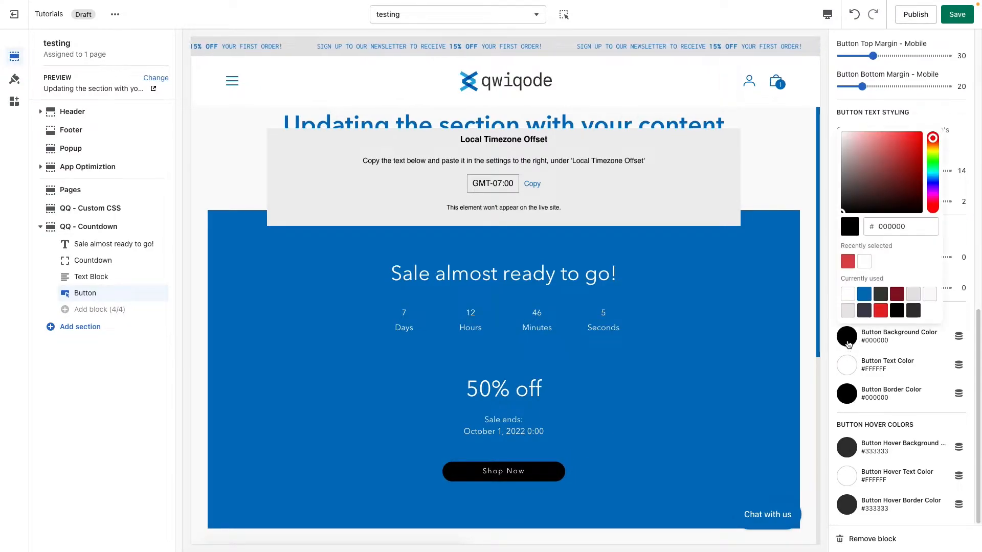
{"action": "left_click", "coordinate": [869, 312]}
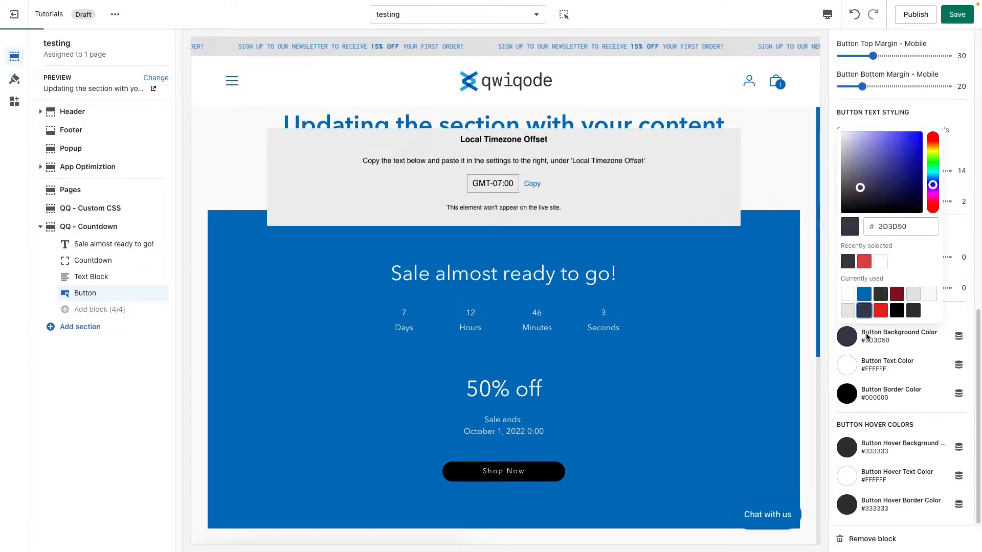
{"action": "left_click", "coordinate": [920, 358]}
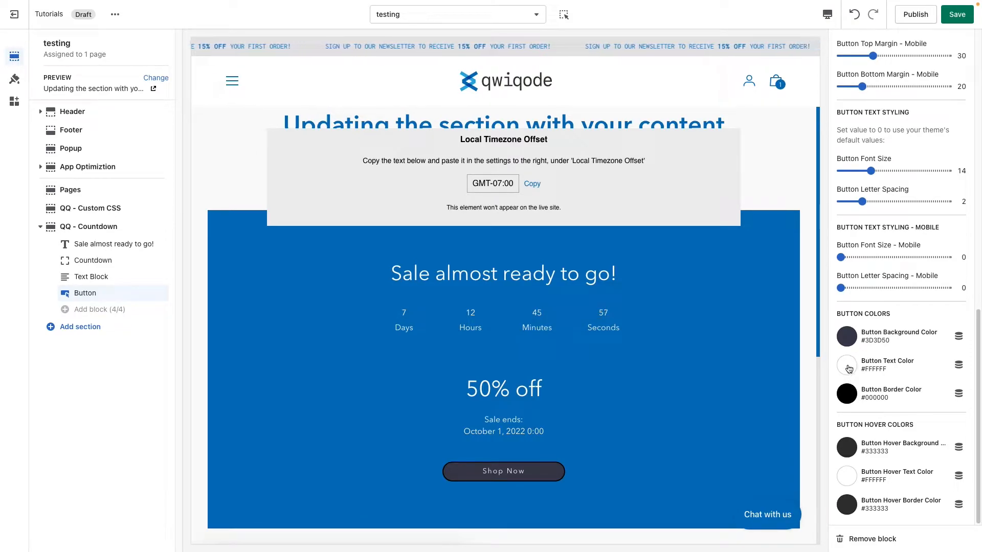
Step: Clear the button's background color value to make the background transparent
{"action": "left_click", "coordinate": [849, 343]}
{"action": "left_click", "coordinate": [873, 227]}
{"action": "key", "text": "BackSpace"}
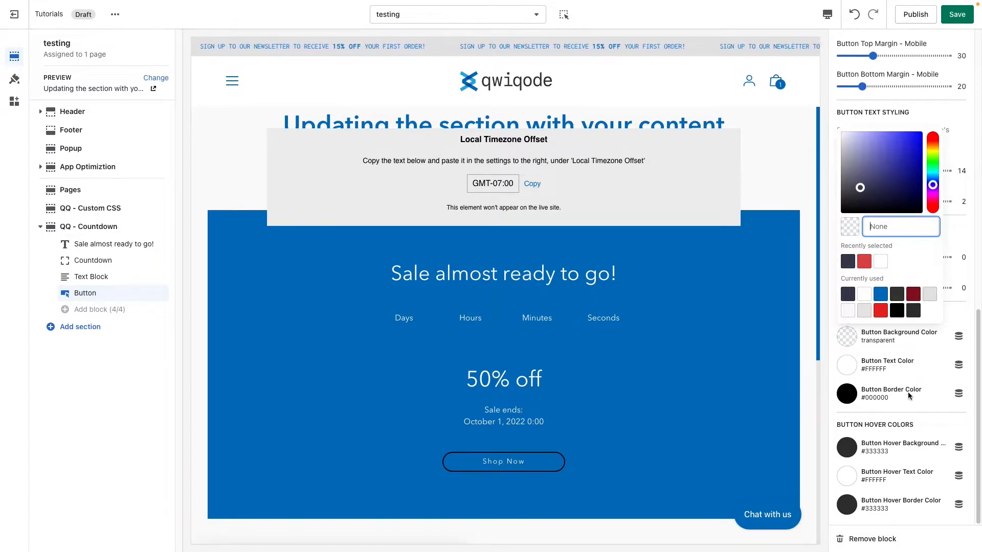
{"action": "left_click", "coordinate": [911, 414]}
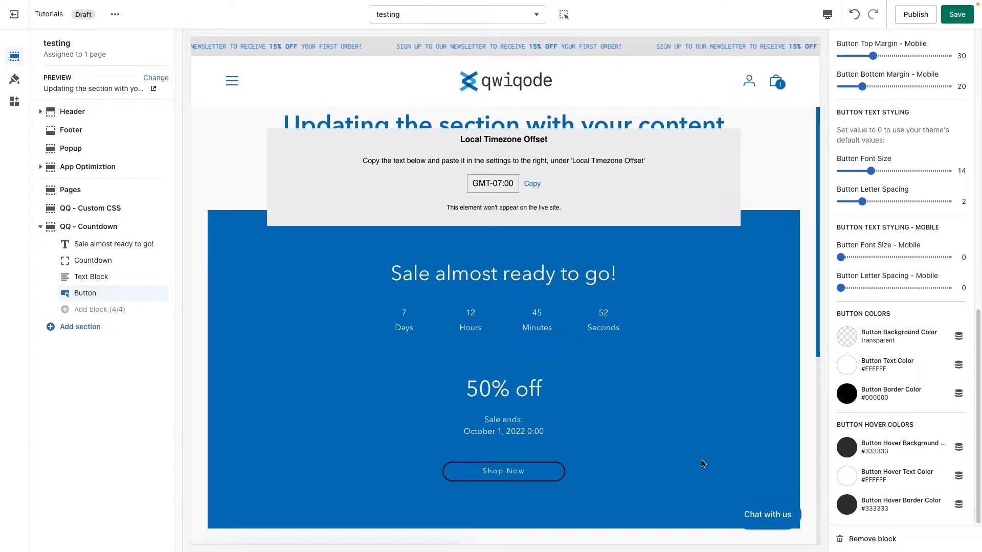
Step: Set both the button's text color and its border color to the recently selected dark color #3D3D50
{"action": "left_click", "coordinate": [844, 365]}
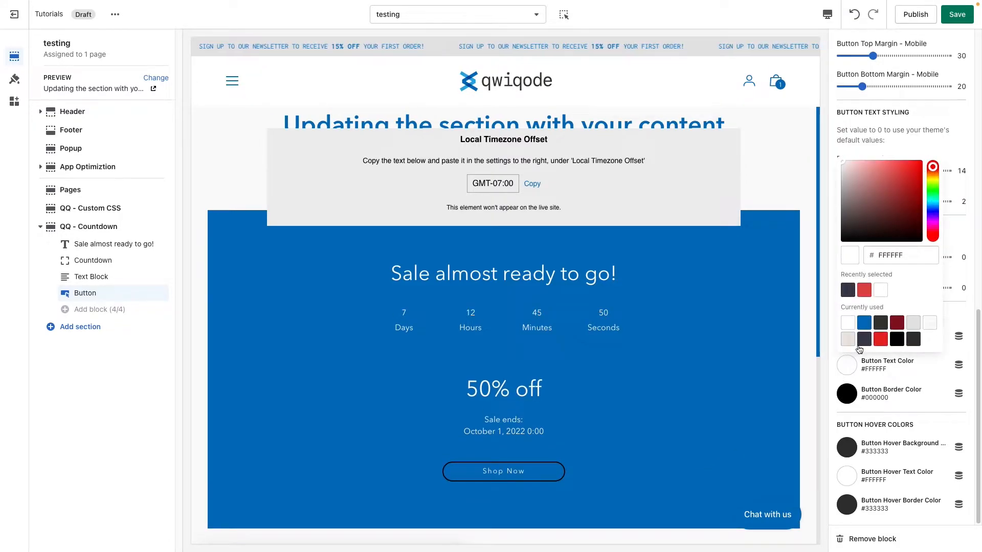
{"action": "left_click", "coordinate": [848, 290]}
{"action": "left_click", "coordinate": [846, 394]}
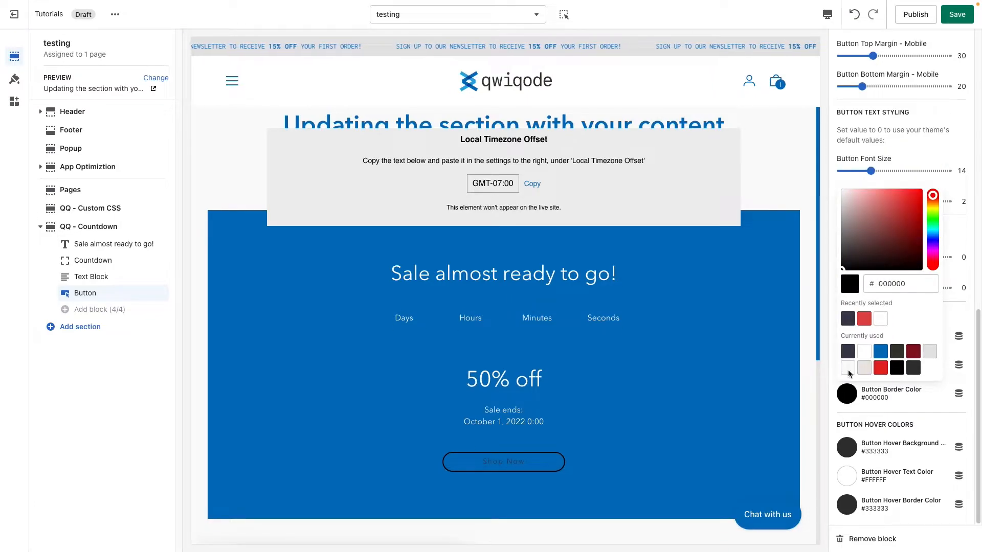
{"action": "left_click", "coordinate": [848, 319]}
{"action": "left_click", "coordinate": [899, 412]}
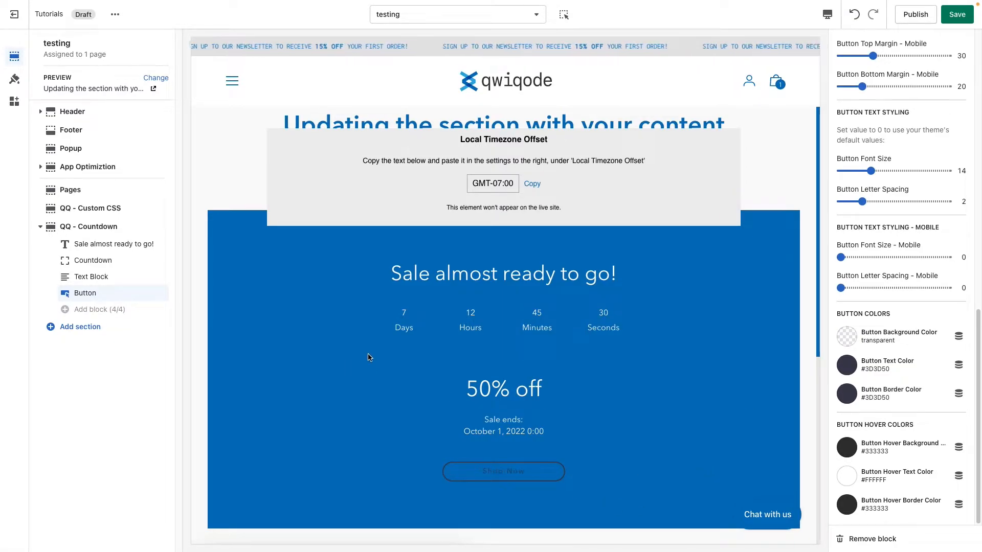
Step: Open the Countdown block's settings, try shortening and clearing the Days label, and restore it to Days
{"action": "left_click", "coordinate": [108, 262]}
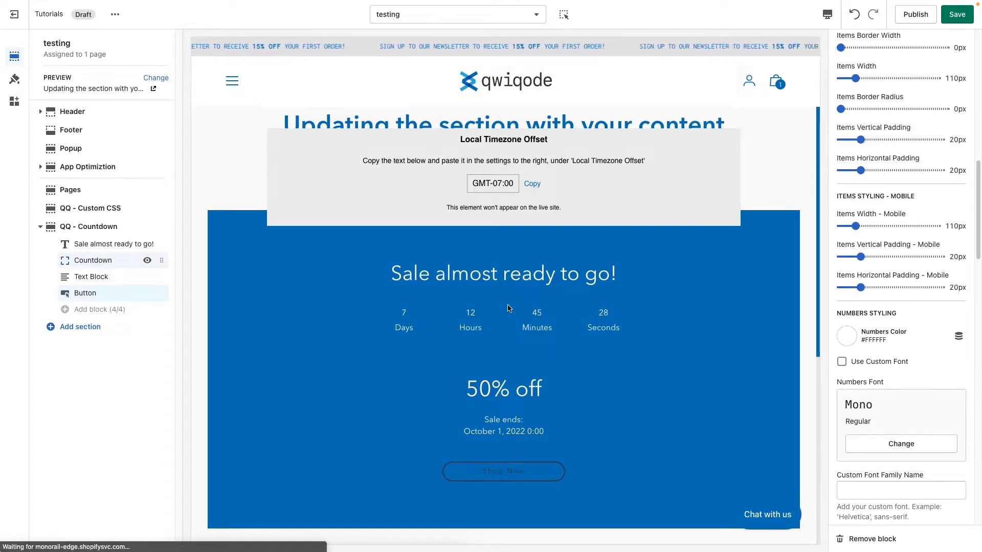
{"action": "scroll", "coordinate": [906, 333], "scroll_direction": "up", "scroll_amount": 15}
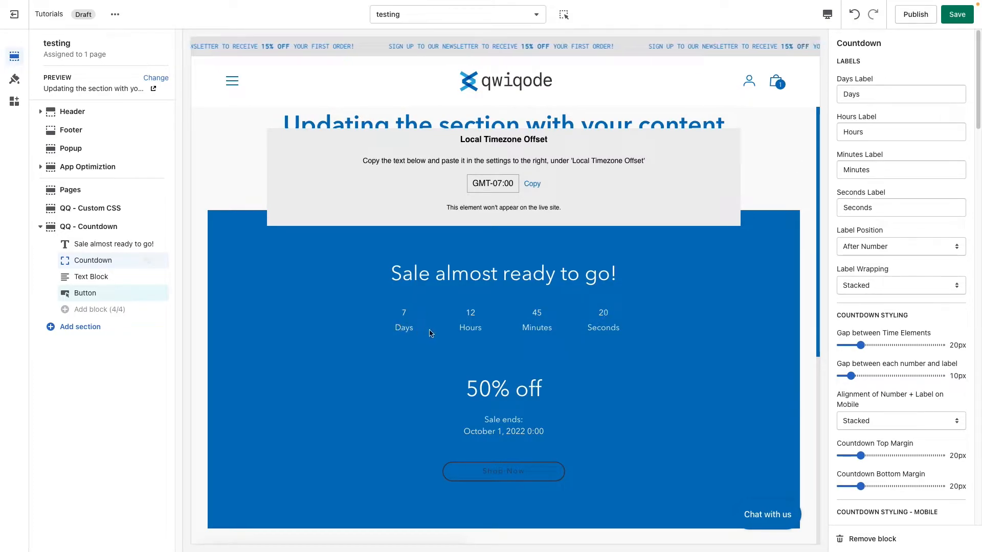
{"action": "mouse_move", "coordinate": [864, 97]}
{"action": "left_mouse_down"}
{"action": "mouse_move", "coordinate": [839, 95]}
{"action": "mouse_move", "coordinate": [850, 96]}
{"action": "left_mouse_up"}
{"action": "left_click", "coordinate": [861, 97]}
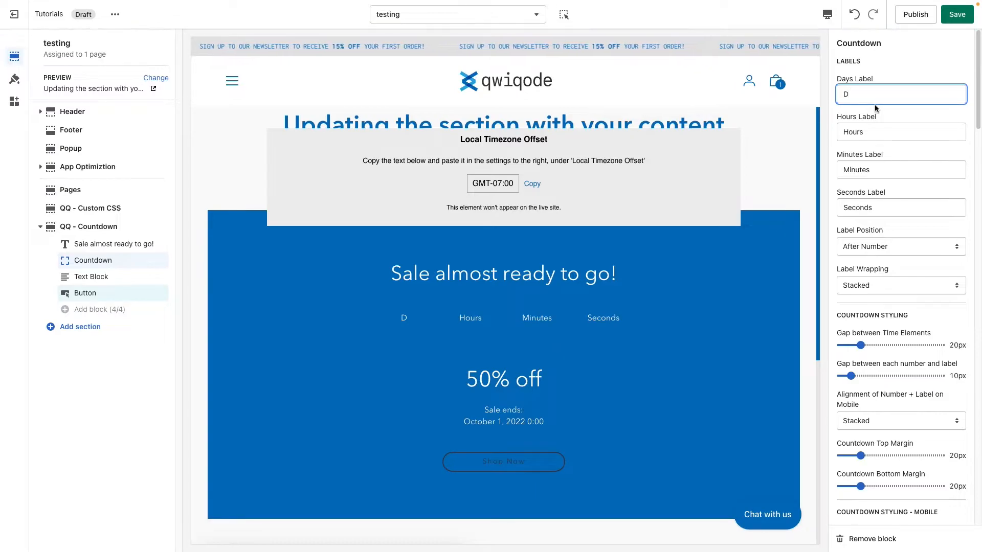
{"action": "key", "text": "BackSpace"}
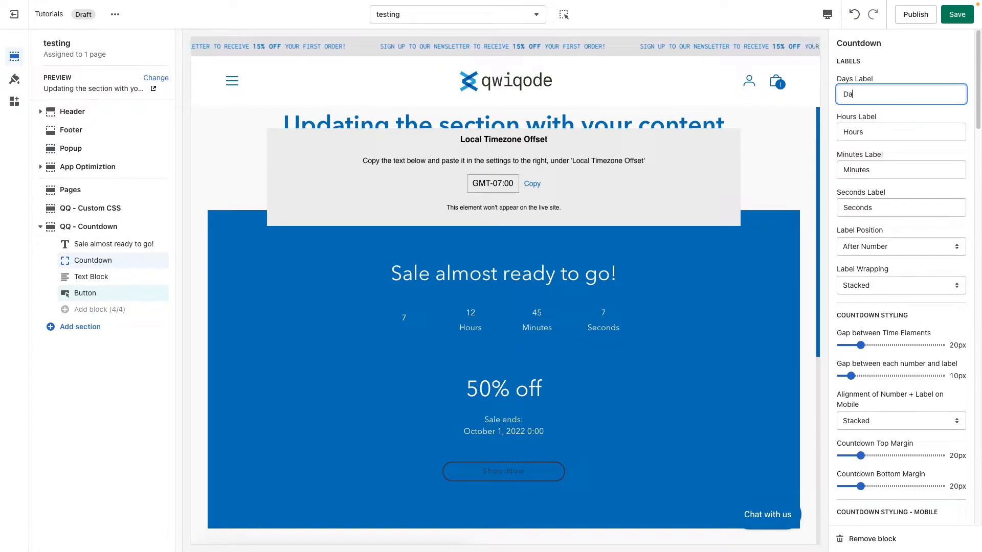
{"action": "left_click", "coordinate": [904, 63]}
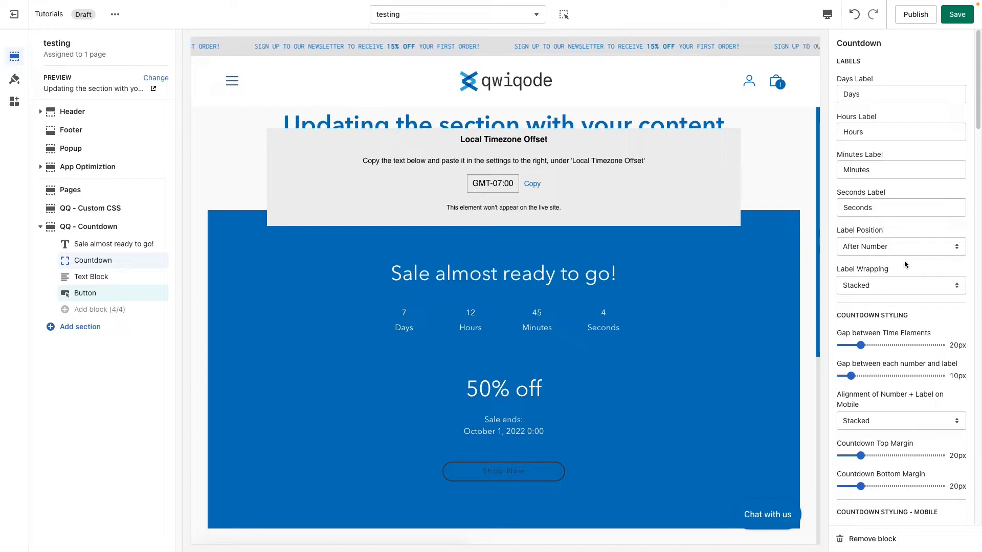
Step: Try the label position Before Number with Inline label wrapping, and restore After Number with Stacked wrapping
{"action": "left_click", "coordinate": [879, 244]}
{"action": "left_click", "coordinate": [891, 236]}
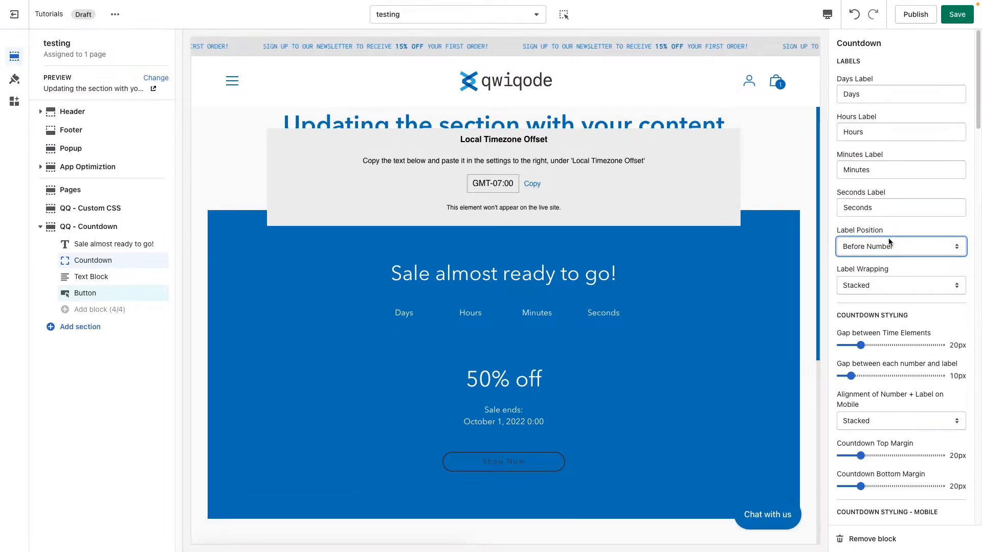
{"action": "left_click", "coordinate": [895, 282]}
{"action": "left_click", "coordinate": [894, 276]}
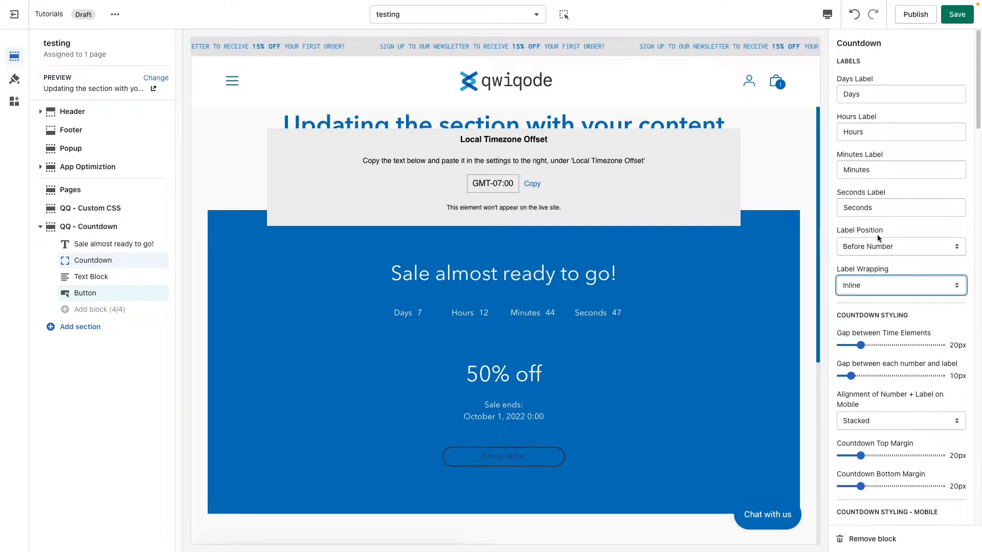
{"action": "left_click", "coordinate": [870, 248]}
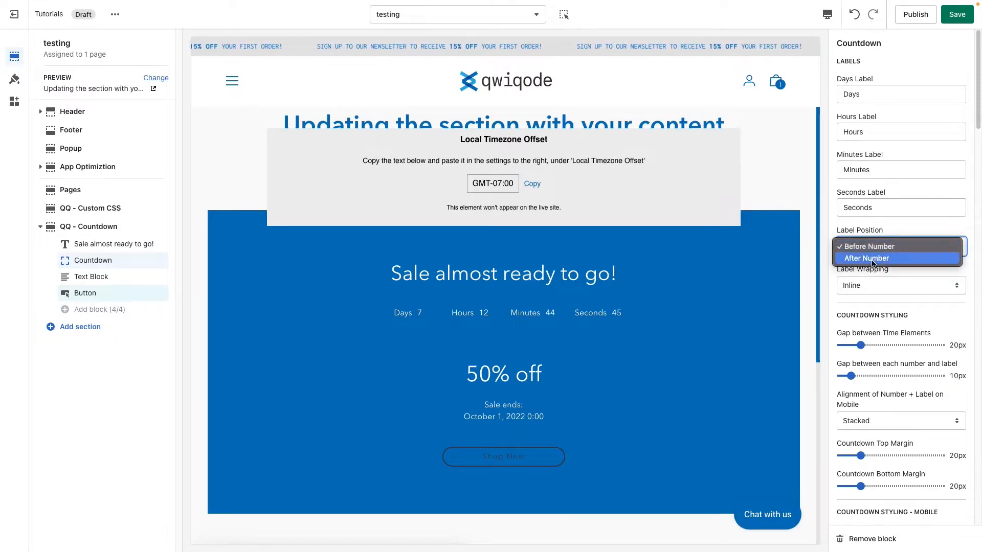
{"action": "left_click", "coordinate": [875, 260]}
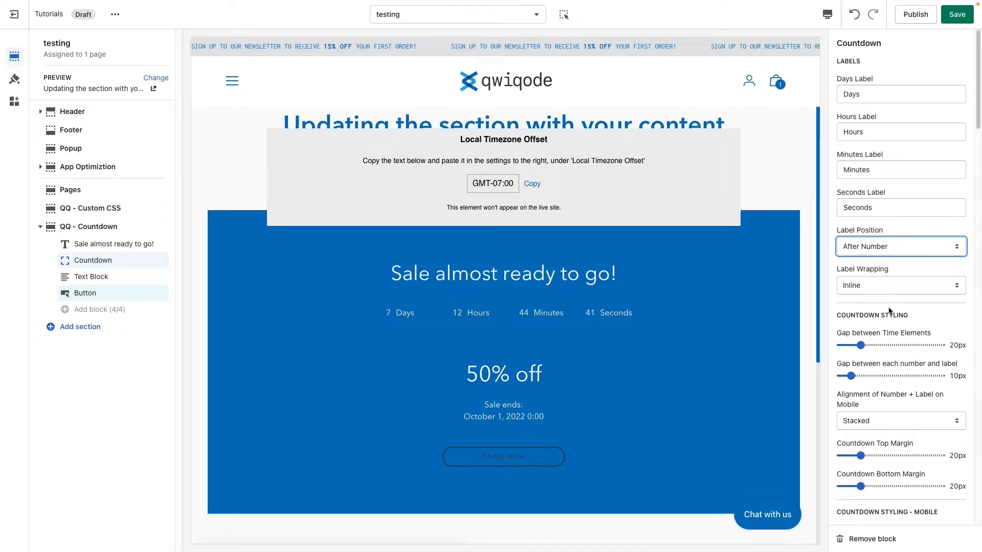
{"action": "left_click", "coordinate": [883, 285]}
{"action": "left_click", "coordinate": [907, 296]}
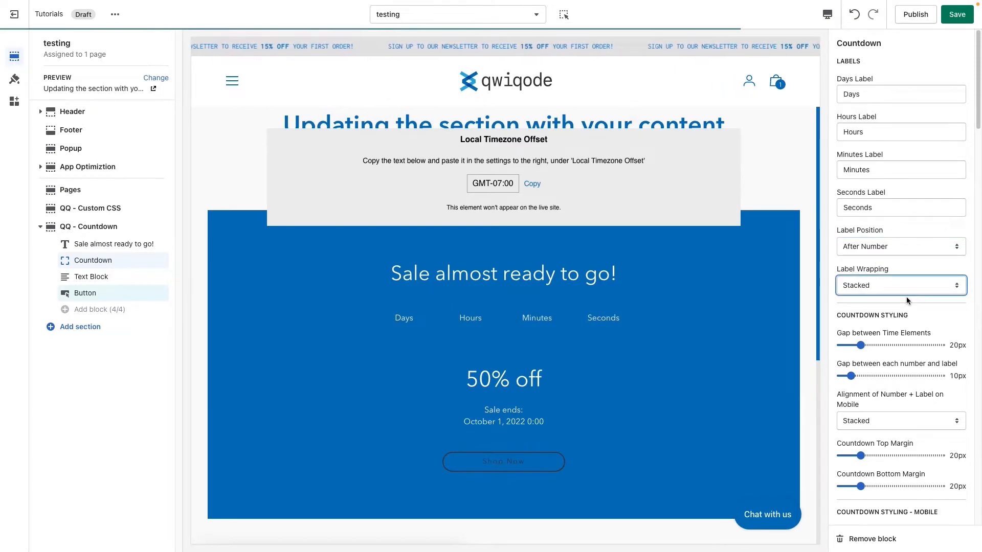
Step: Set the gap between time elements to 65px and the gap between each number and label to 14px
{"action": "scroll", "coordinate": [904, 335], "scroll_direction": "down", "scroll_amount": 1}
{"action": "scroll", "coordinate": [904, 335], "scroll_direction": "down", "scroll_amount": 2}
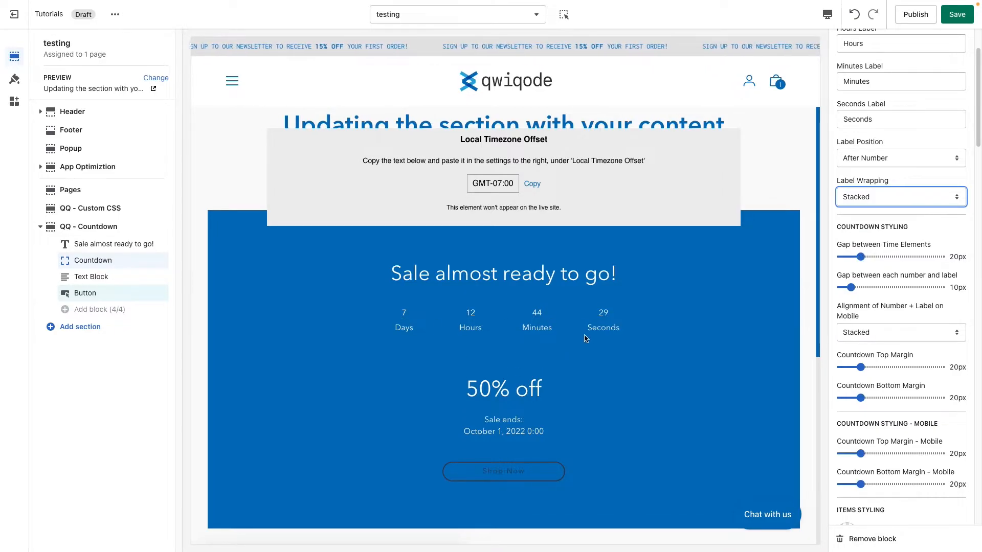
{"action": "left_click_drag", "start_coordinate": [861, 257], "coordinate": [879, 257]}
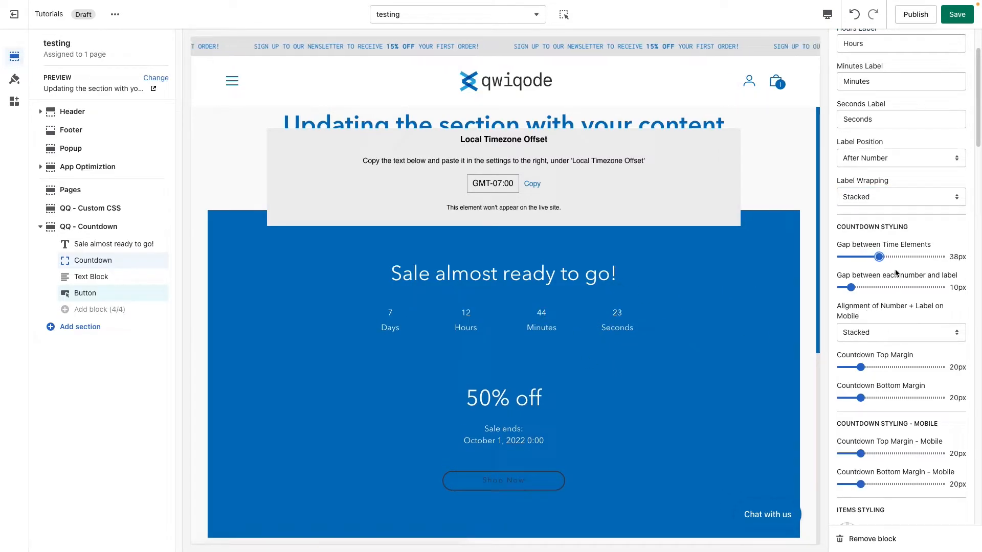
{"action": "left_click_drag", "start_coordinate": [880, 257], "coordinate": [906, 257]}
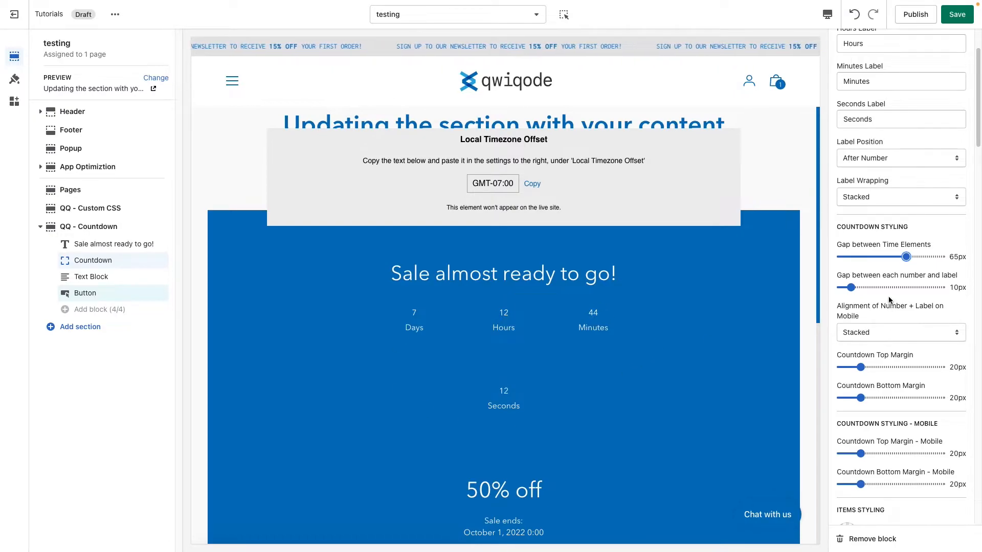
{"action": "left_click", "coordinate": [859, 288]}
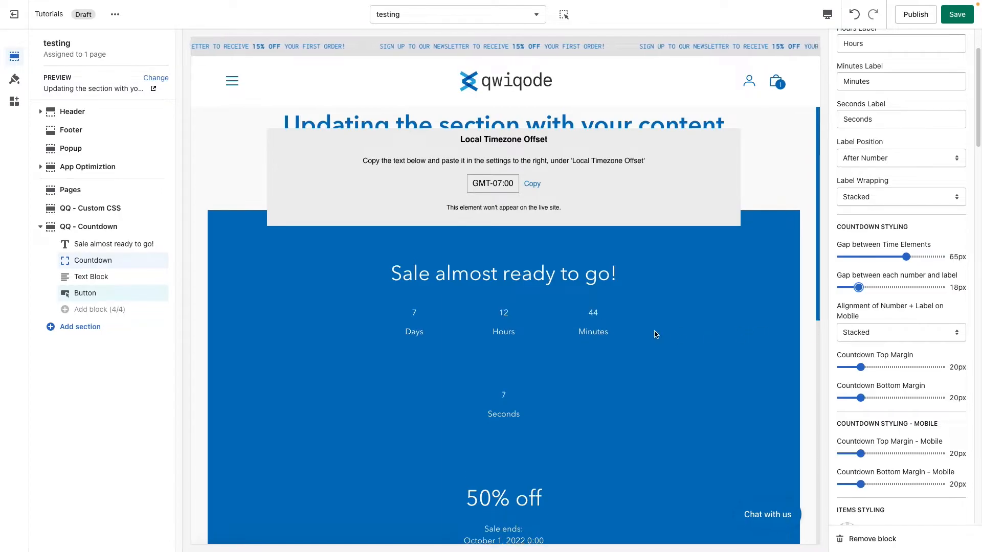
{"action": "left_click_drag", "start_coordinate": [859, 287], "coordinate": [854, 285]}
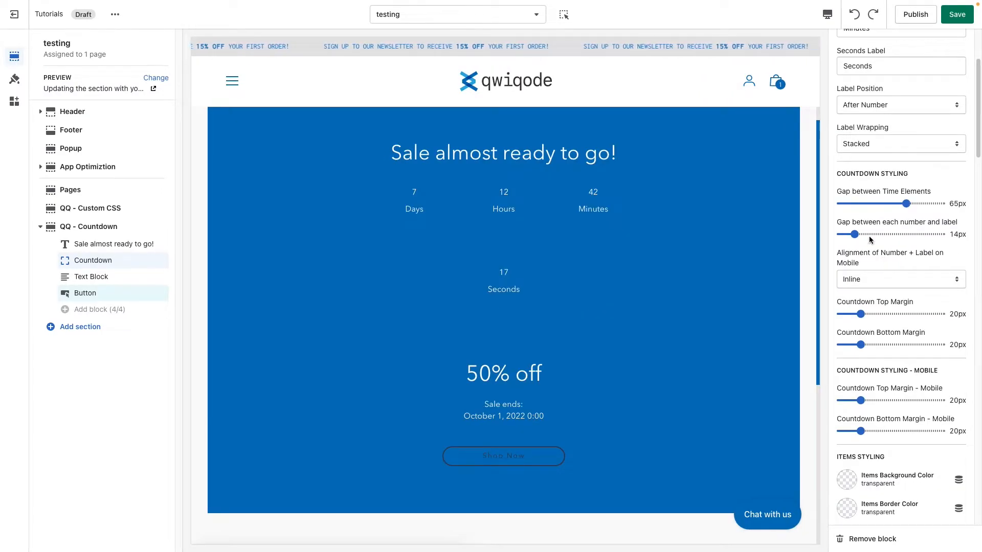
Step: In the mobile preview, try Stacked for the alignment of number and label on mobile, and settle on Inline
{"action": "left_click", "coordinate": [827, 15]}
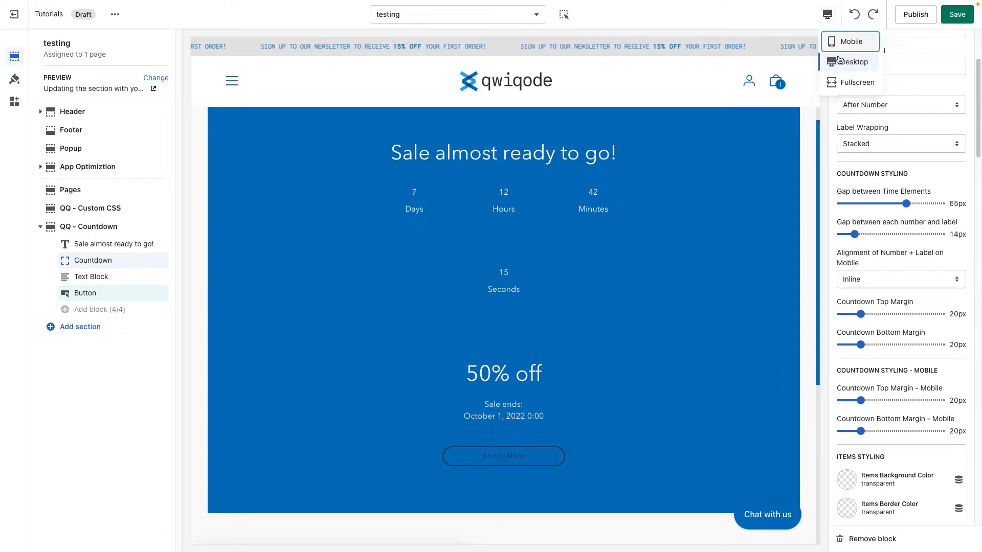
{"action": "left_click", "coordinate": [864, 59]}
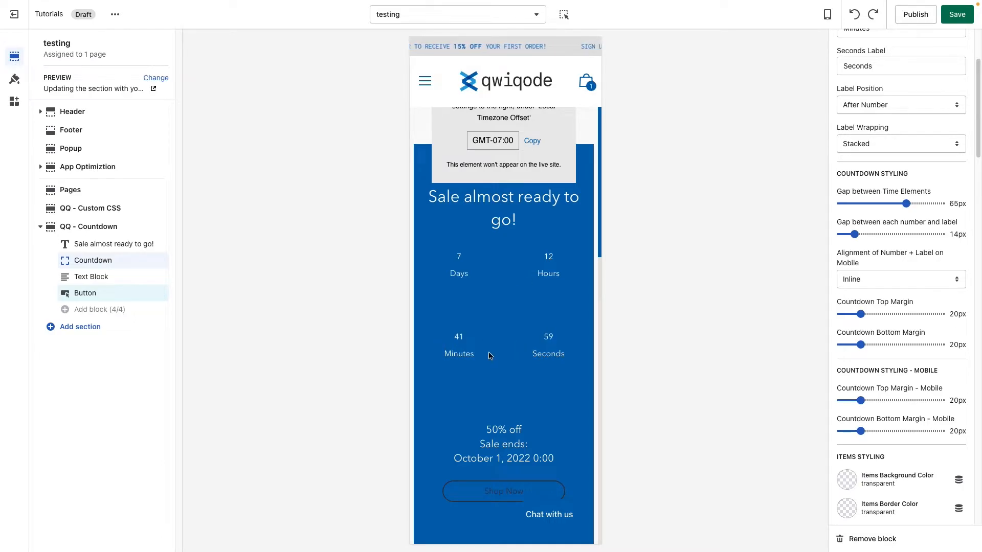
{"action": "left_click", "coordinate": [892, 281]}
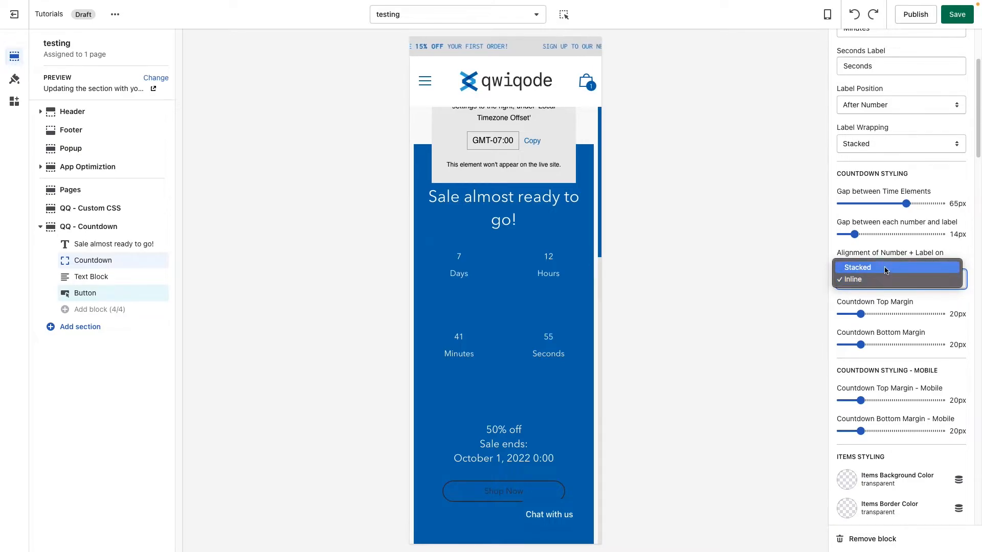
{"action": "left_click", "coordinate": [886, 268]}
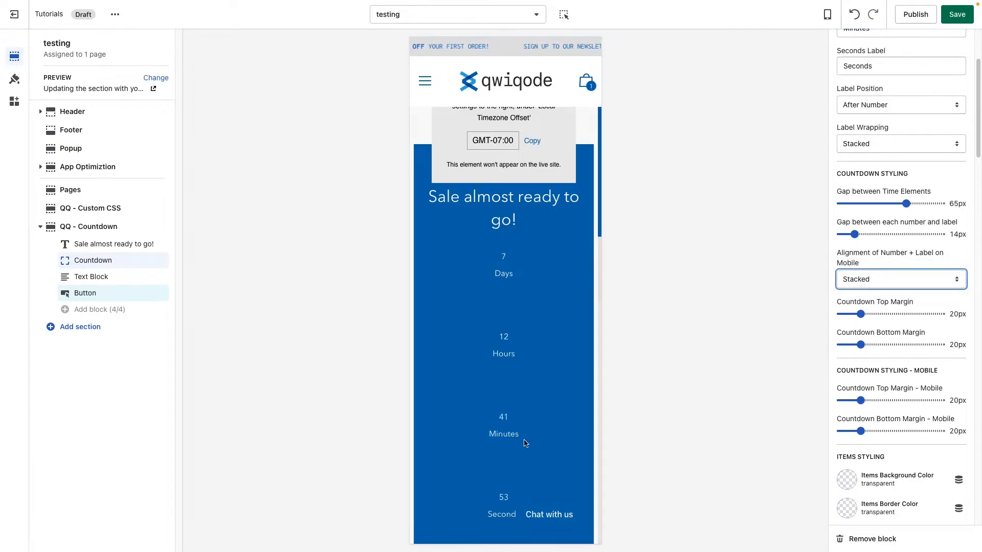
{"action": "left_click", "coordinate": [903, 285]}
{"action": "left_click", "coordinate": [900, 290]}
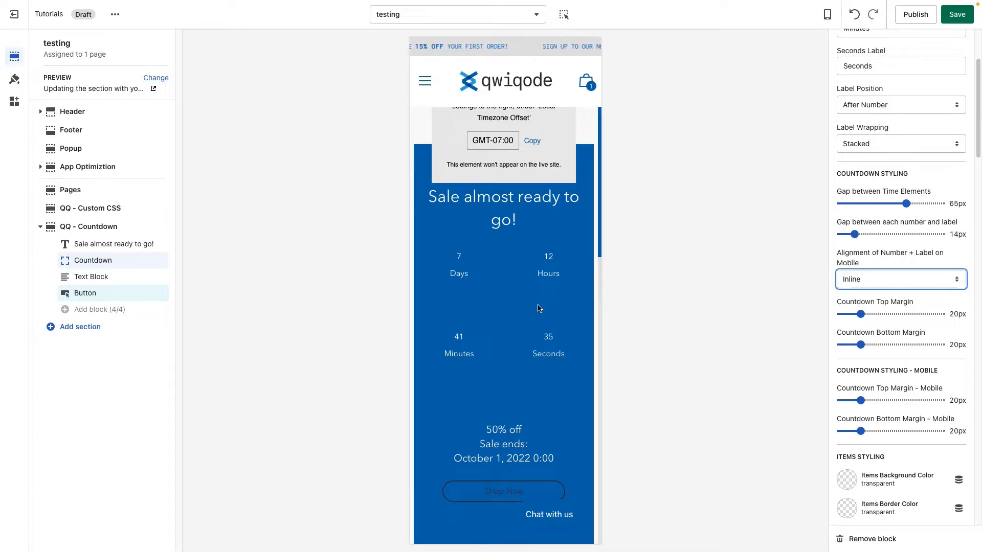
Step: Return to the desktop preview and set the countdown's top margin to 44px
{"action": "left_click", "coordinate": [827, 14]}
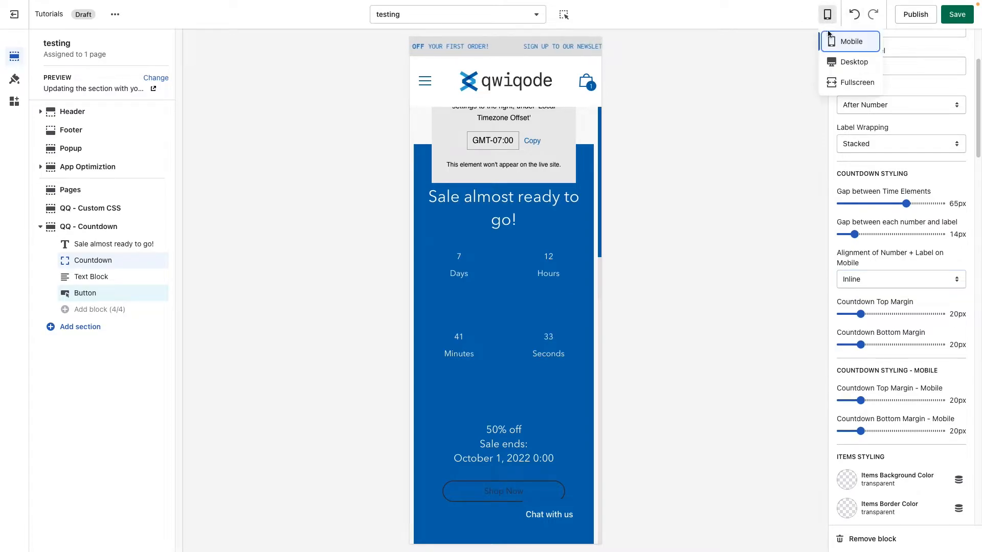
{"action": "left_click", "coordinate": [831, 61]}
{"action": "scroll", "coordinate": [627, 309], "scroll_direction": "down", "scroll_amount": 1}
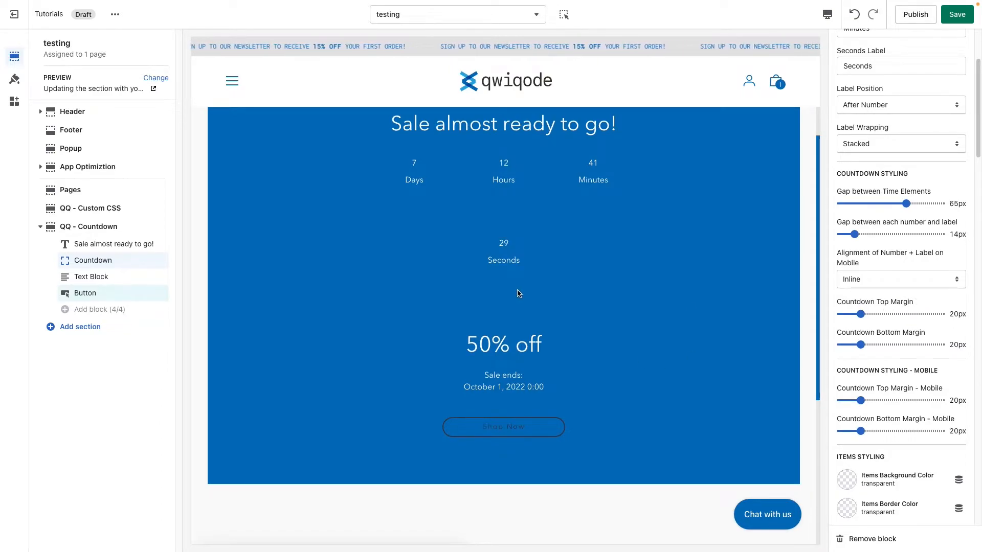
{"action": "scroll", "coordinate": [520, 292], "scroll_direction": "up", "scroll_amount": 2}
{"action": "scroll", "coordinate": [546, 307], "scroll_direction": "down", "scroll_amount": 1}
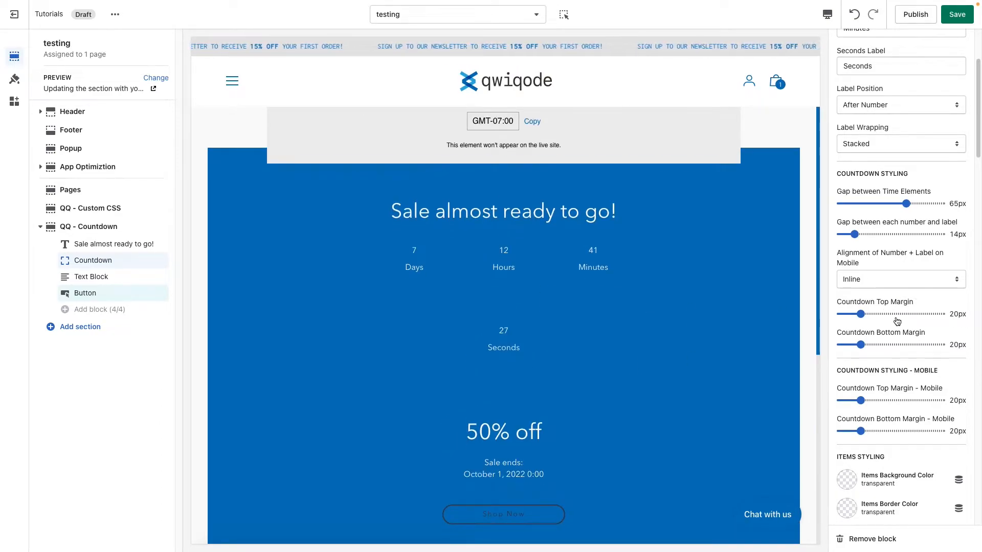
{"action": "left_click", "coordinate": [884, 314]}
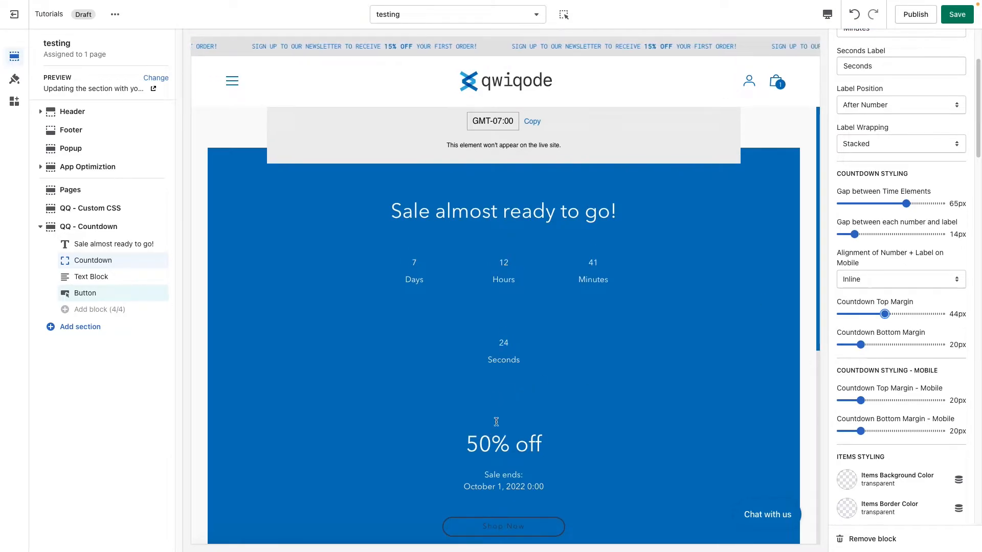
Step: Set the countdown items' background color to gray #807D7D and their border color to white #FFFFFF
{"action": "scroll", "coordinate": [915, 358], "scroll_direction": "down", "scroll_amount": 1}
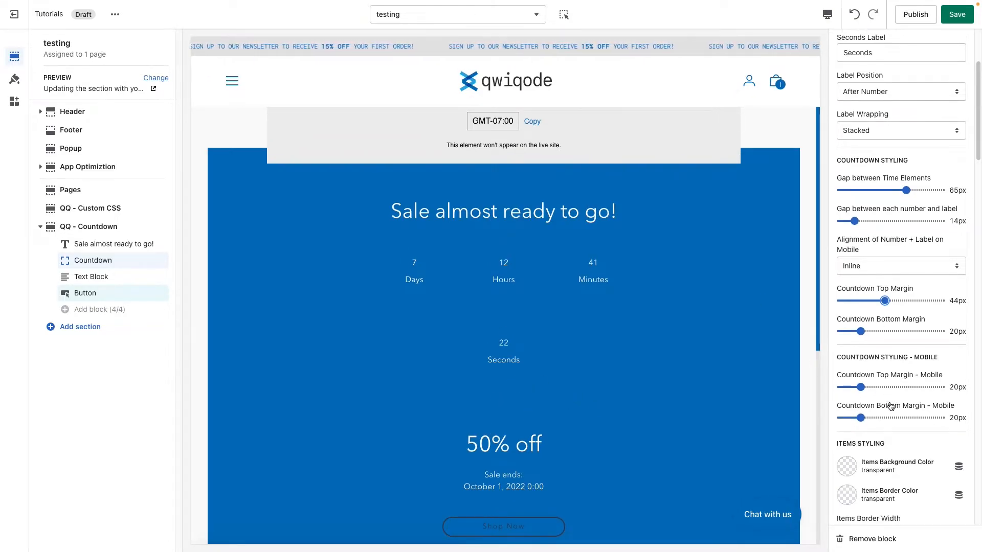
{"action": "scroll", "coordinate": [883, 402], "scroll_direction": "down", "scroll_amount": 4}
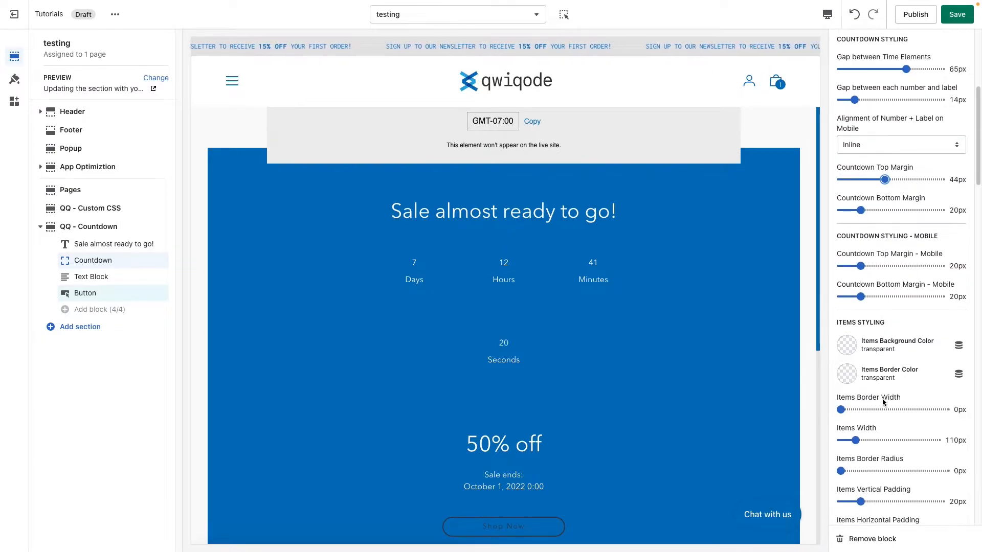
{"action": "scroll", "coordinate": [883, 402], "scroll_direction": "down", "scroll_amount": 2}
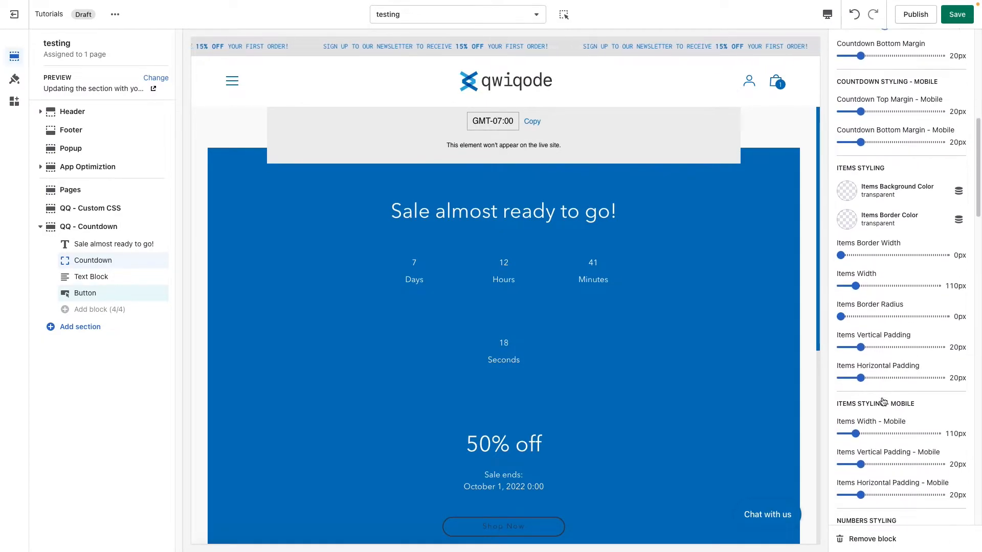
{"action": "left_click", "coordinate": [847, 179]}
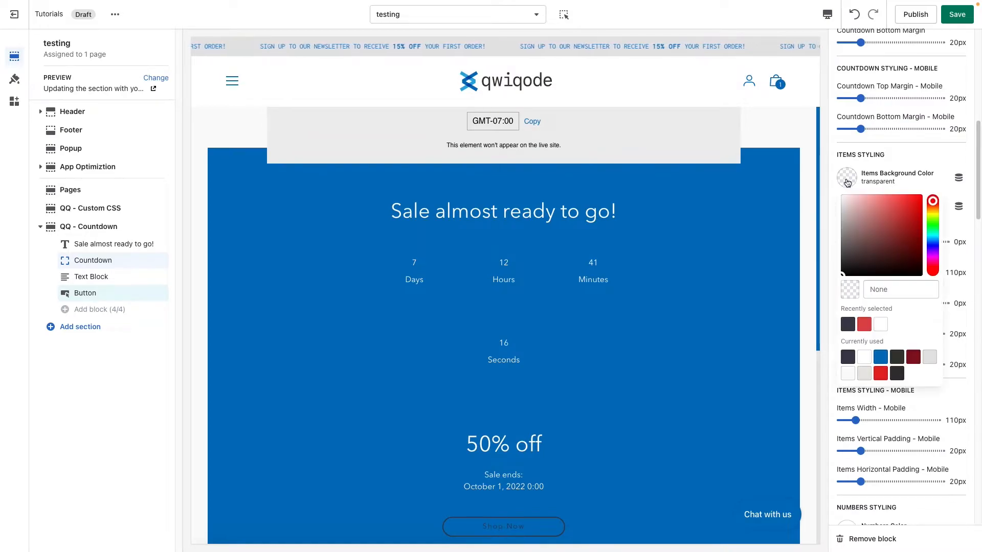
{"action": "left_click", "coordinate": [868, 223]}
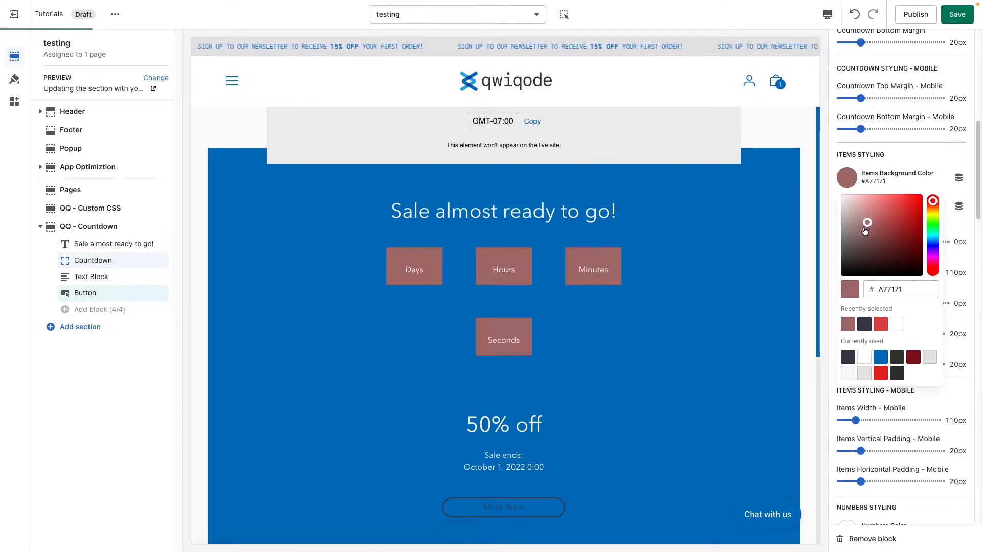
{"action": "left_click", "coordinate": [844, 236]}
{"action": "left_click_drag", "start_coordinate": [844, 237], "coordinate": [844, 236]}
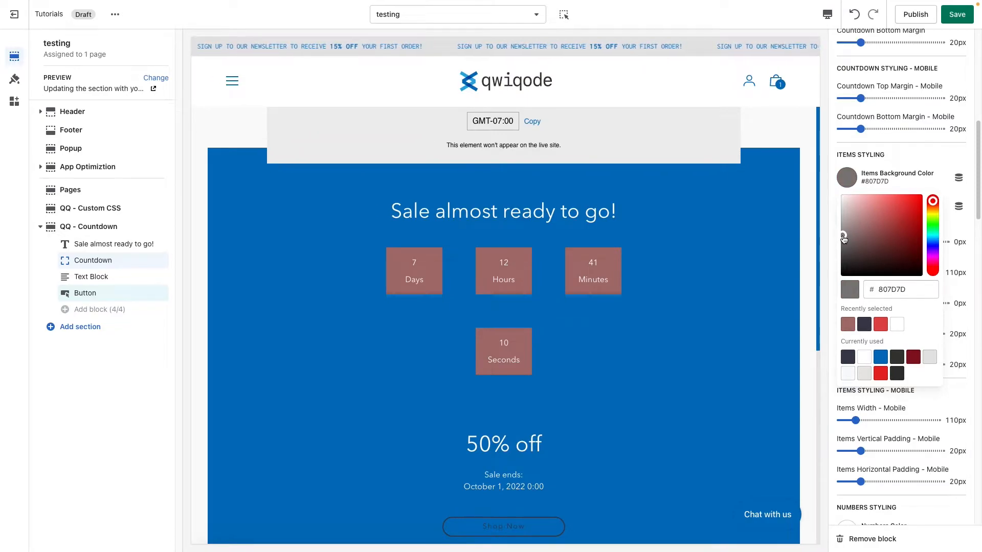
{"action": "left_click", "coordinate": [923, 149]}
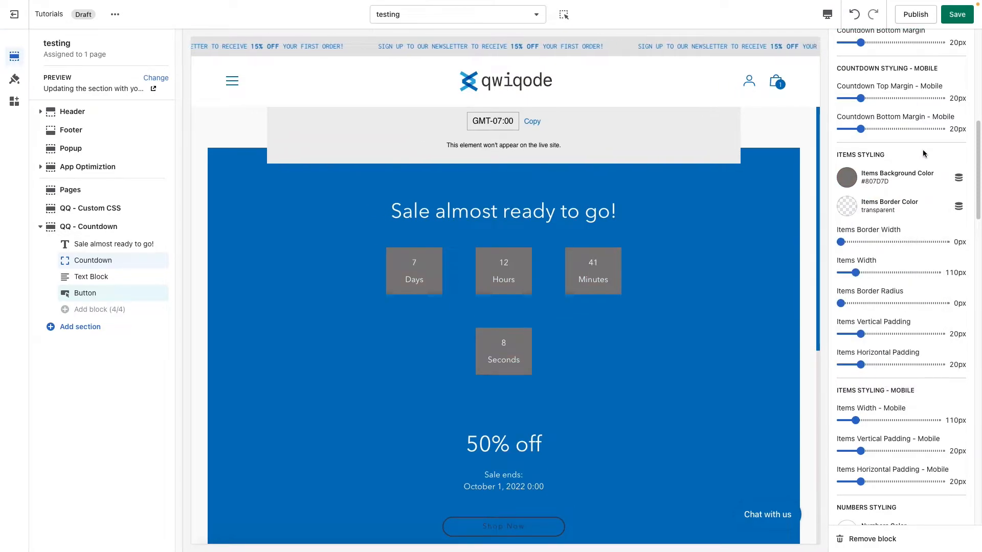
{"action": "left_click", "coordinate": [849, 212]}
{"action": "left_click", "coordinate": [884, 388]}
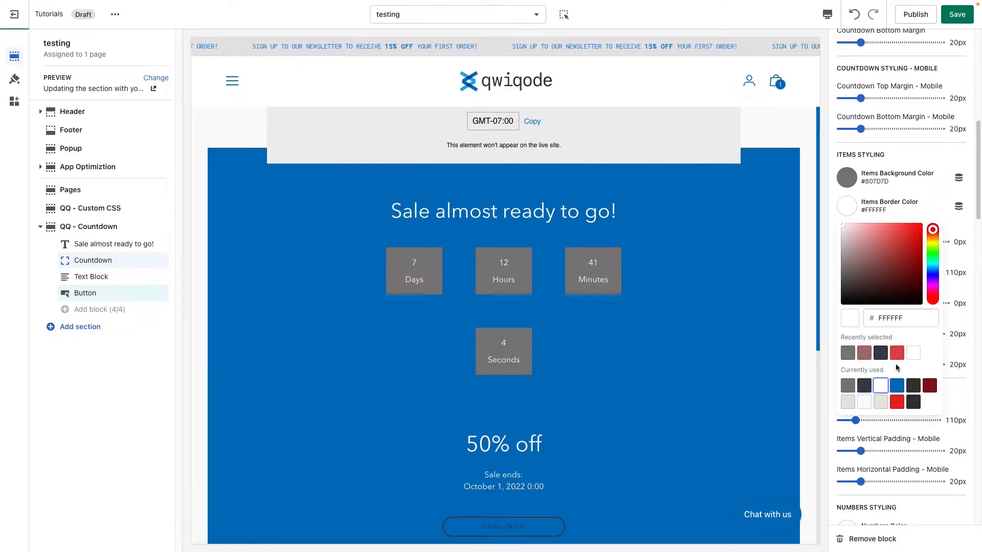
Step: Clear the countdown items' background color to transparent and set their border width to 2px
{"action": "left_click", "coordinate": [856, 180]}
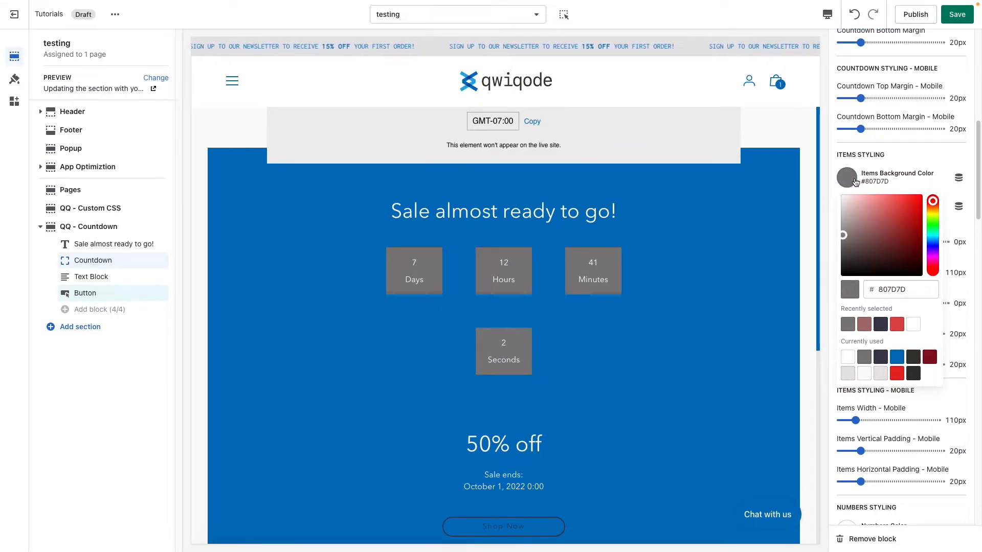
{"action": "double_click", "coordinate": [892, 289]}
{"action": "key", "text": "BackSpace"}
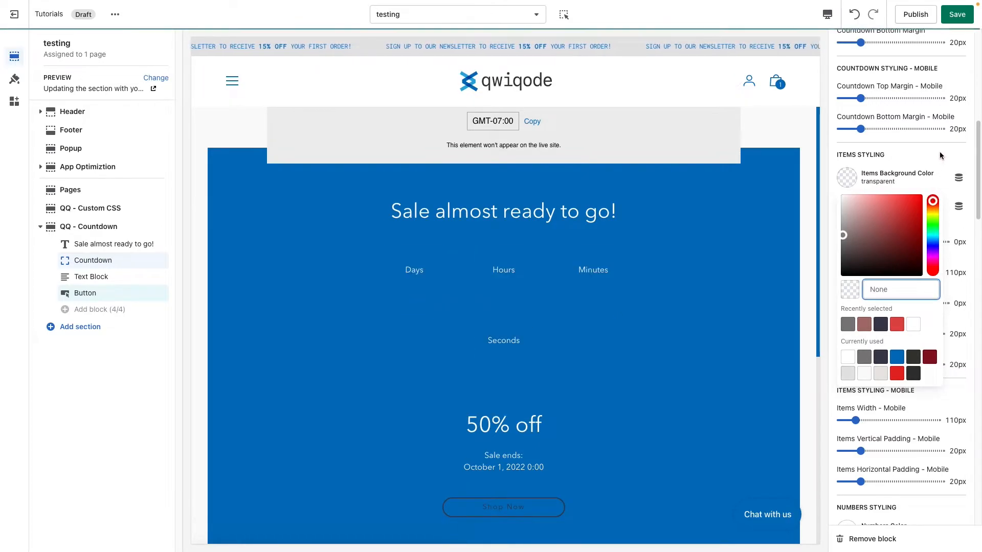
{"action": "left_click", "coordinate": [941, 151]}
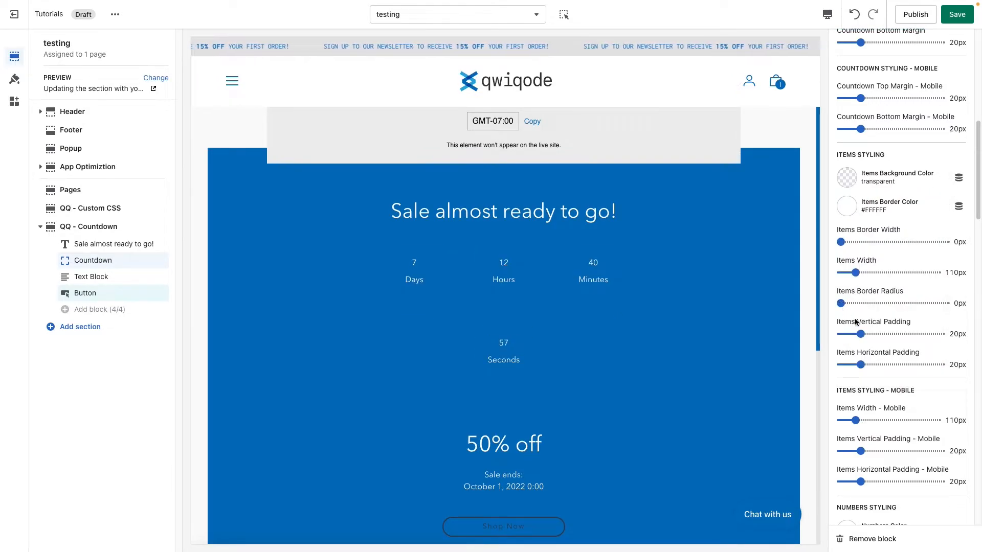
{"action": "left_click_drag", "start_coordinate": [842, 240], "coordinate": [845, 239]}
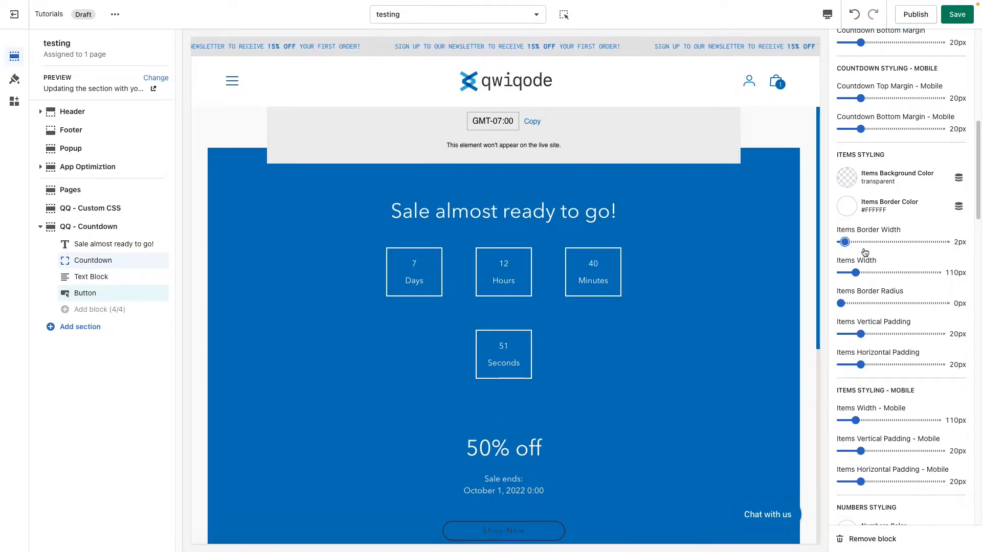
Step: Set the gap between the countdown's time elements to 40px
{"action": "scroll", "coordinate": [864, 252], "scroll_direction": "up", "scroll_amount": 5}
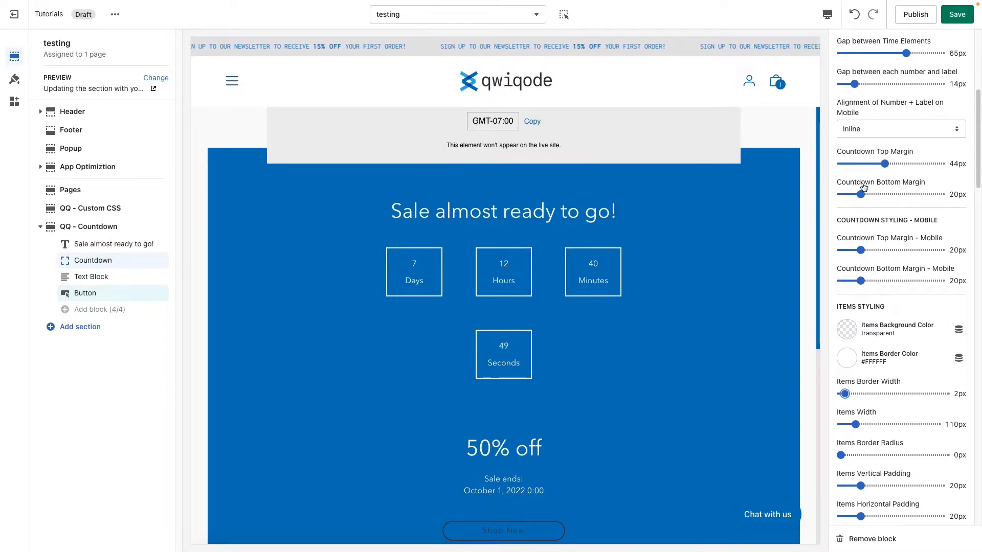
{"action": "scroll", "coordinate": [860, 126], "scroll_direction": "up", "scroll_amount": 1}
{"action": "left_click_drag", "start_coordinate": [906, 73], "coordinate": [881, 72]}
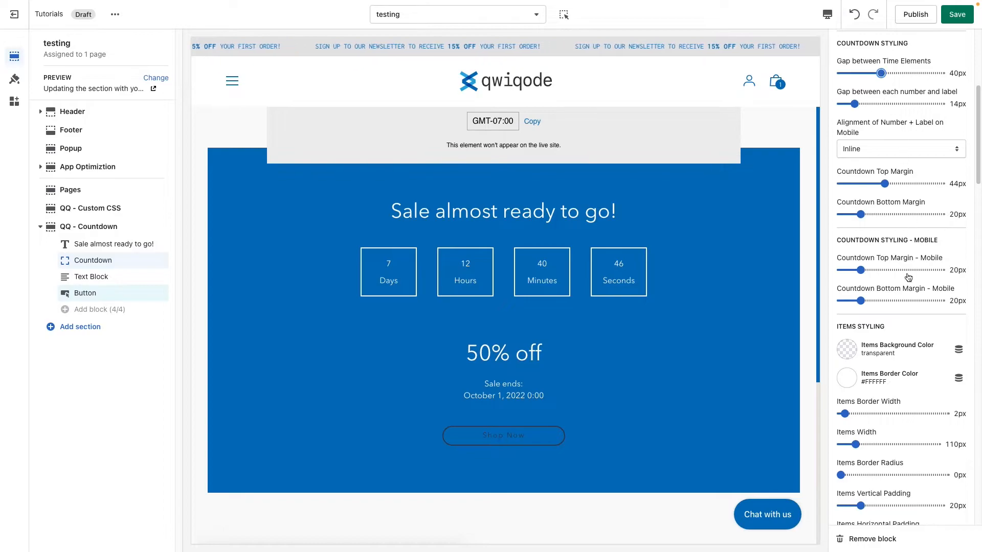
Step: Try a border radius of 21px on the countdown items, and settle on 5px
{"action": "scroll", "coordinate": [908, 307], "scroll_direction": "down", "scroll_amount": 2}
{"action": "scroll", "coordinate": [907, 306], "scroll_direction": "down", "scroll_amount": 4}
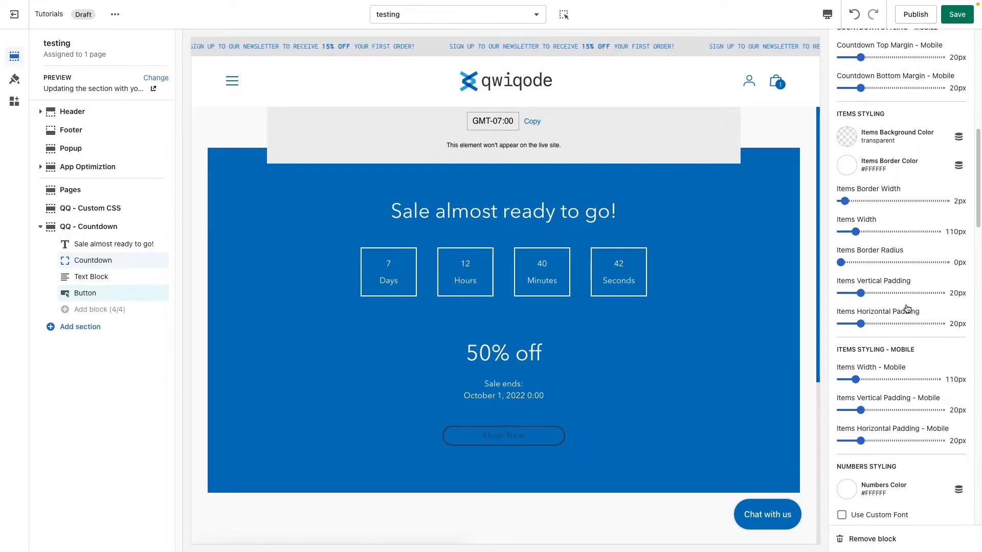
{"action": "scroll", "coordinate": [907, 307], "scroll_direction": "down", "scroll_amount": 1}
{"action": "left_click_drag", "start_coordinate": [841, 243], "coordinate": [862, 242]}
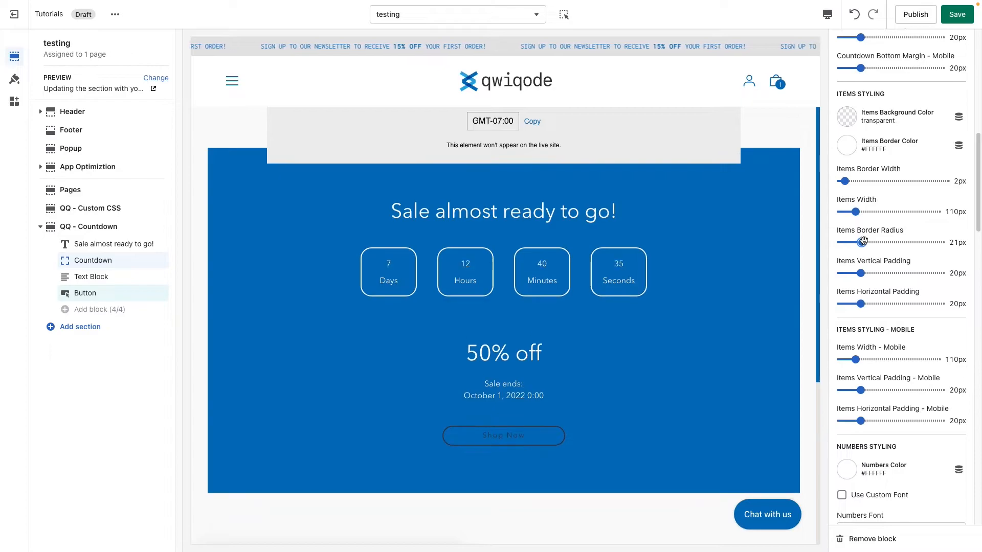
{"action": "left_click_drag", "start_coordinate": [863, 242], "coordinate": [846, 242]}
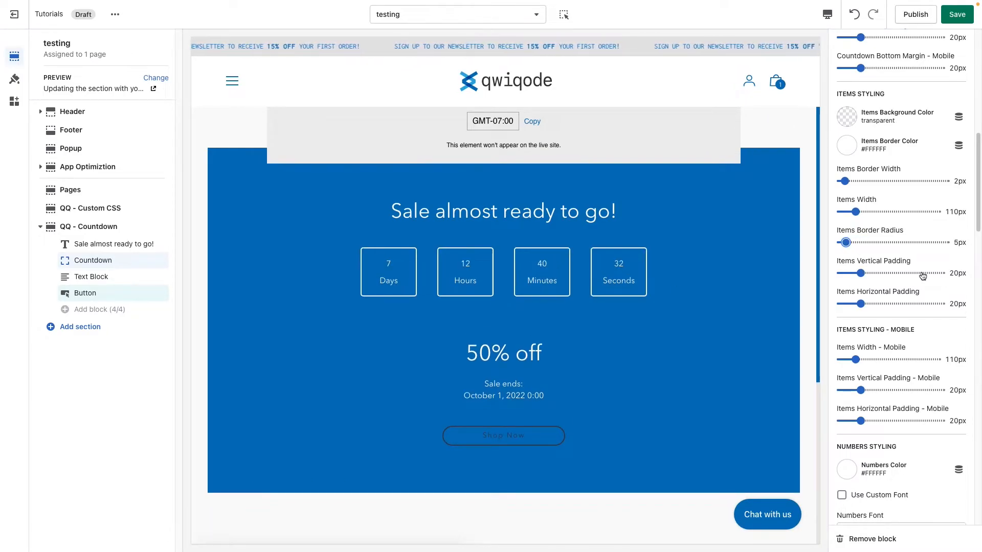
Step: Set the countdown items' horizontal padding to 41px and their vertical padding to 27px, after trying 33px and 52px vertically
{"action": "left_click_drag", "start_coordinate": [861, 273], "coordinate": [874, 273]}
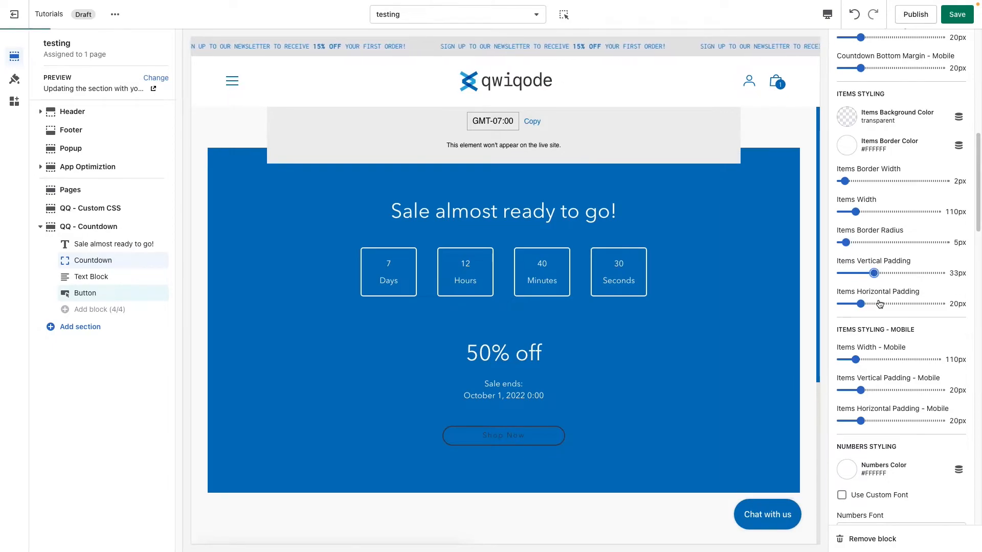
{"action": "left_click", "coordinate": [893, 273]}
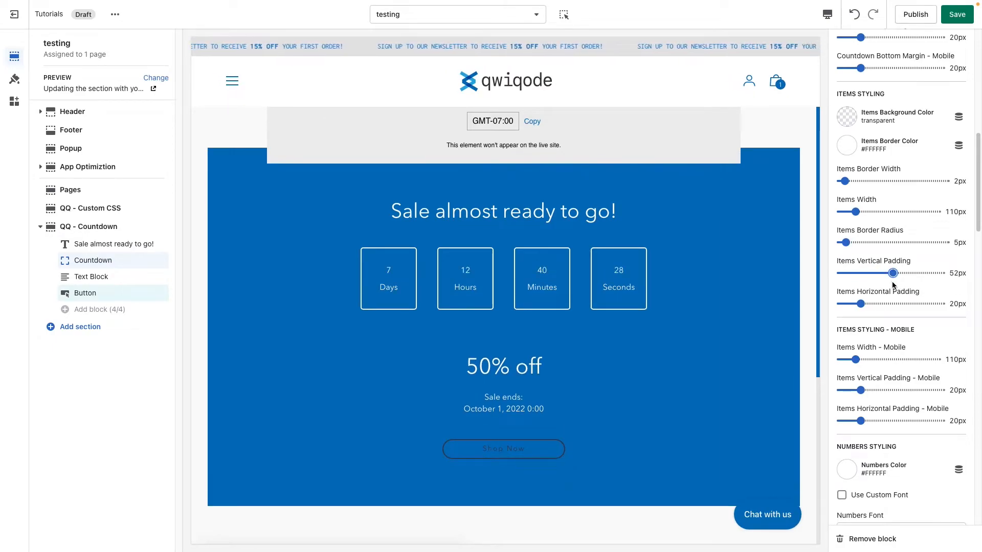
{"action": "left_click", "coordinate": [875, 303]}
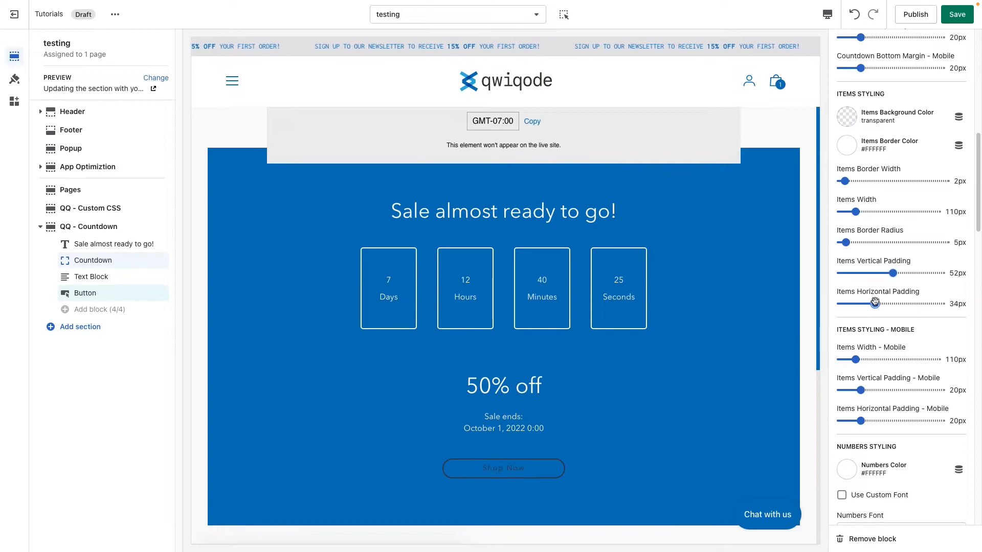
{"action": "left_click_drag", "start_coordinate": [875, 304], "coordinate": [882, 304]}
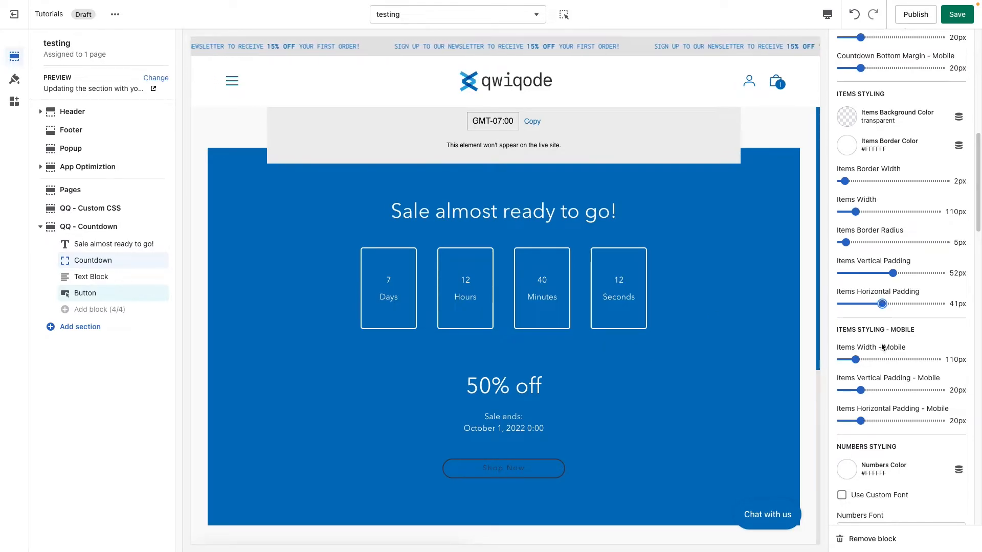
{"action": "left_click_drag", "start_coordinate": [876, 274], "coordinate": [868, 275]}
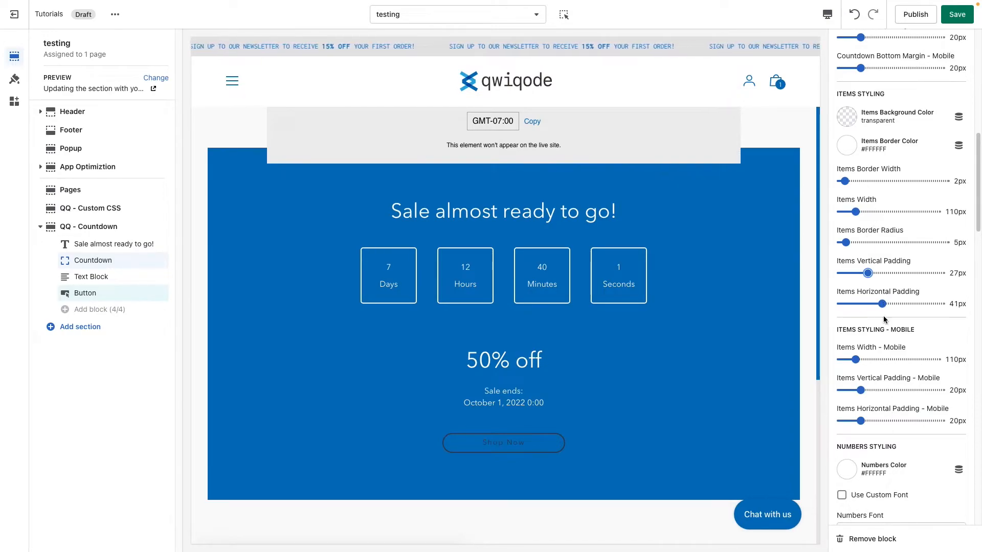
Step: Try a width of 200px for the countdown items, and settle on 90px
{"action": "scroll", "coordinate": [883, 327], "scroll_direction": "down", "scroll_amount": 1}
{"action": "left_click", "coordinate": [876, 186]}
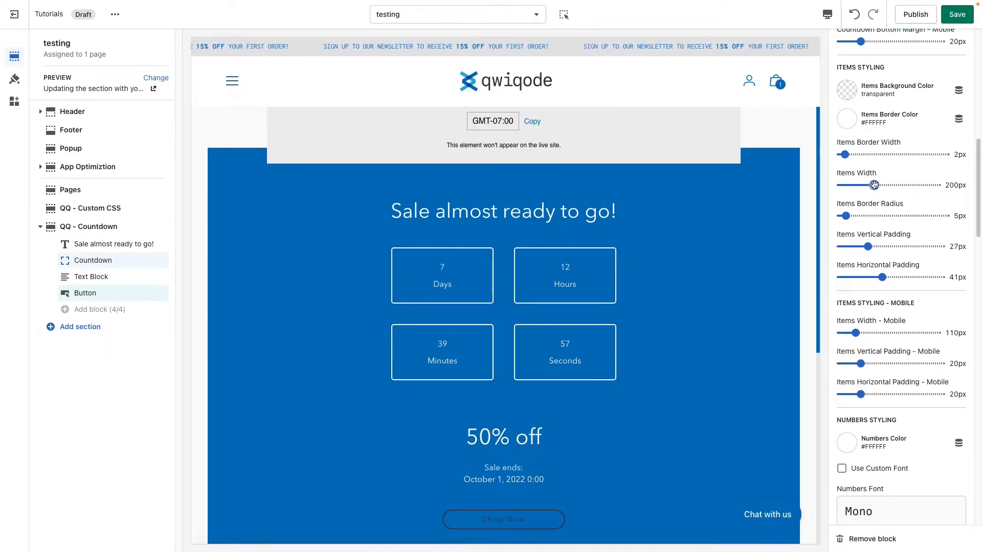
{"action": "left_click_drag", "start_coordinate": [874, 186], "coordinate": [851, 185]}
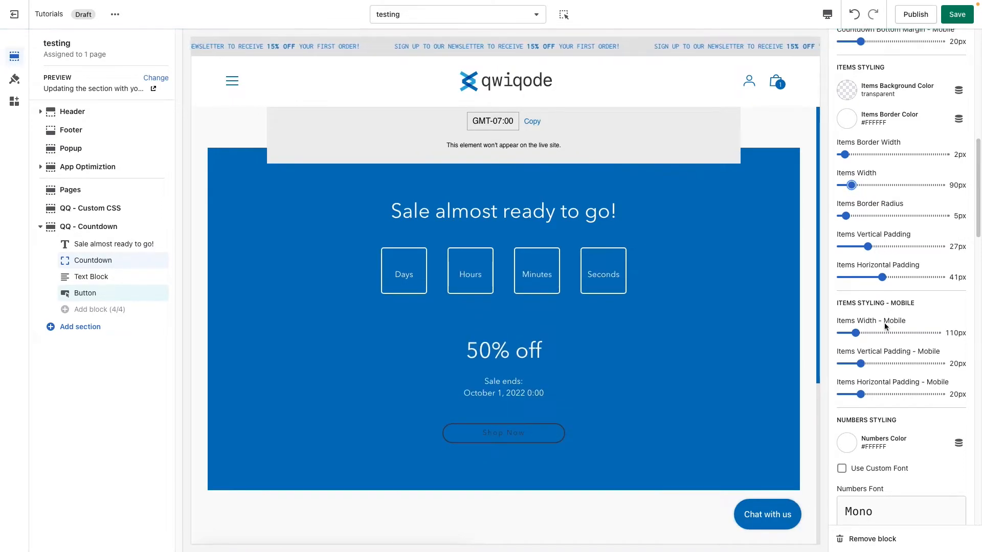
Step: Enable a custom font for the countdown numbers, choose Inconsolata Regular, and set the numbers font size to 43px
{"action": "scroll", "coordinate": [886, 326], "scroll_direction": "down", "scroll_amount": 4}
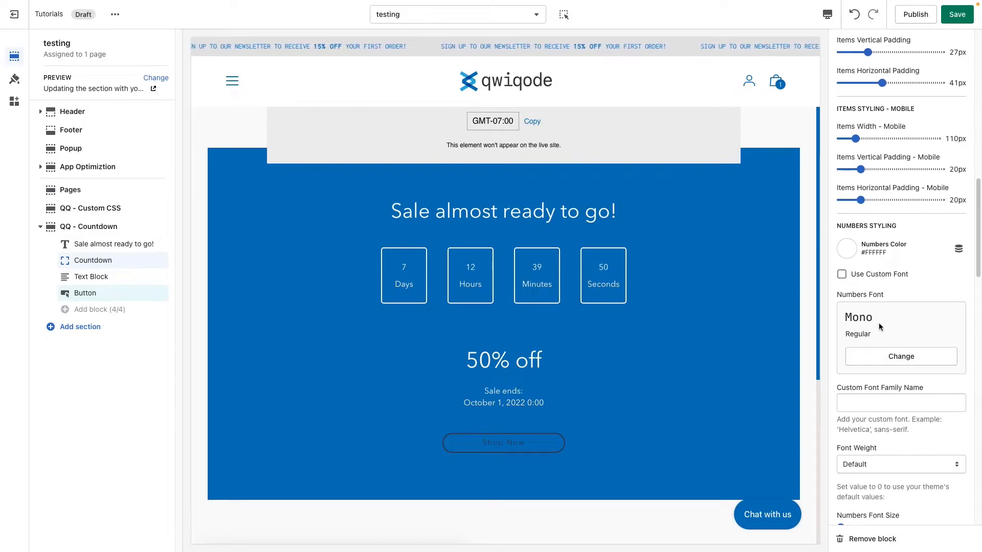
{"action": "scroll", "coordinate": [879, 326], "scroll_direction": "down", "scroll_amount": 1}
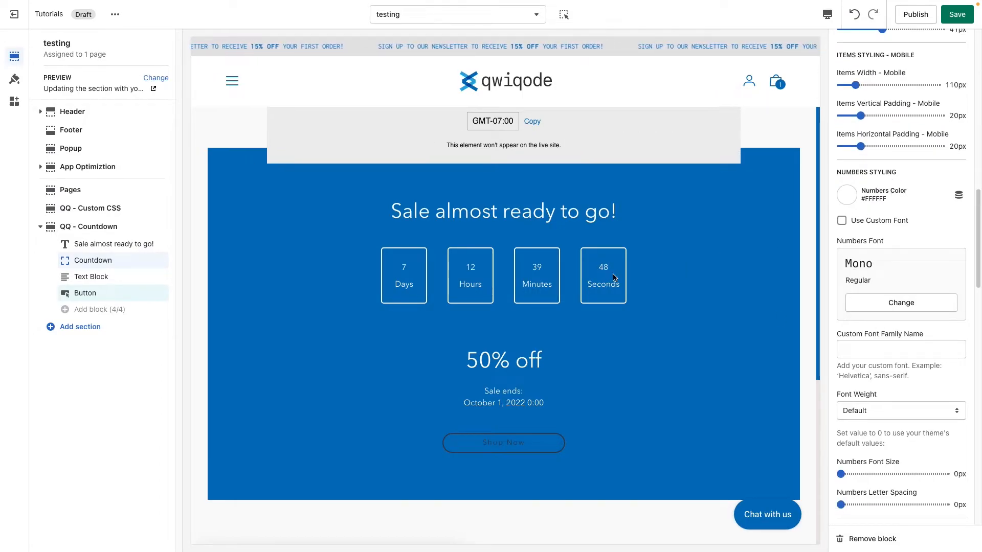
{"action": "left_click", "coordinate": [856, 226]}
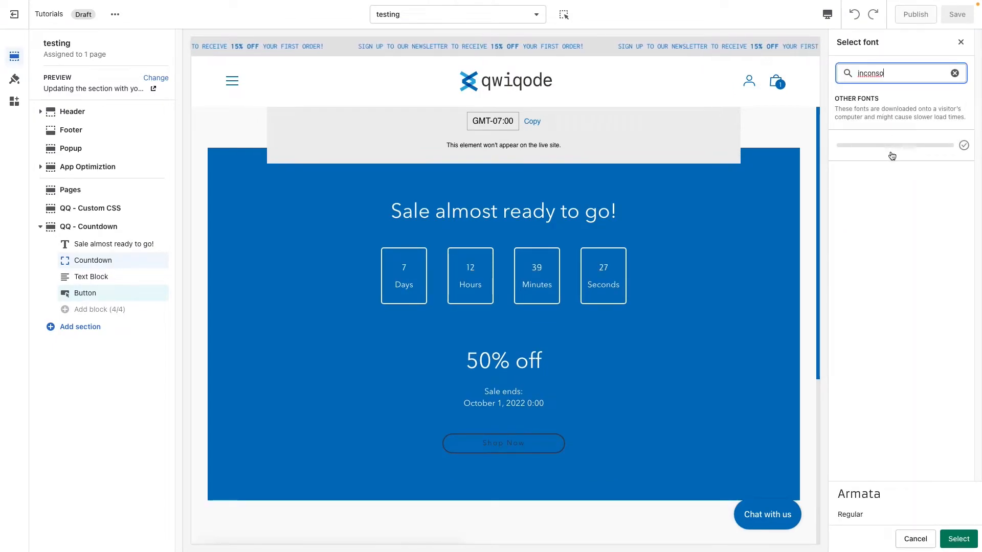
{"action": "left_click", "coordinate": [888, 149]}
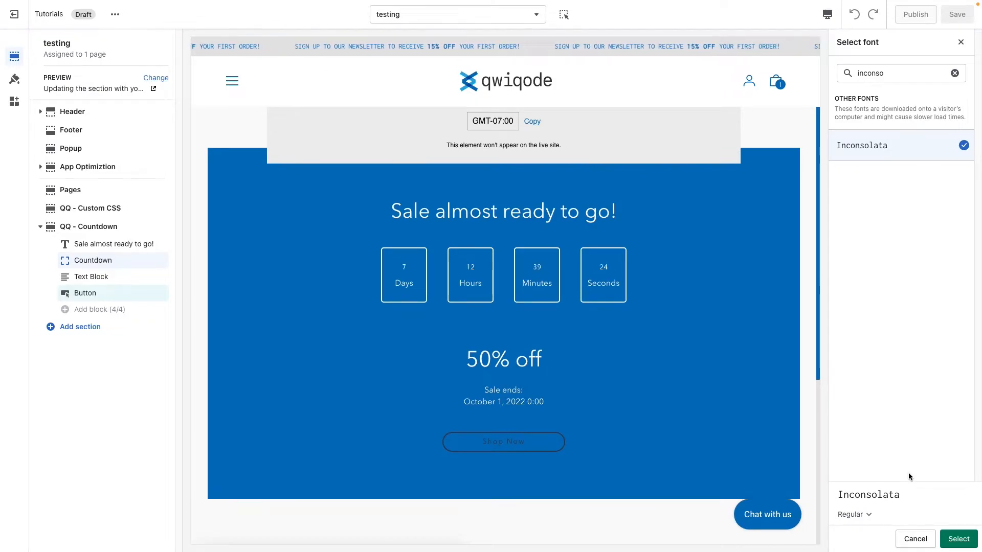
{"action": "left_click", "coordinate": [957, 539]}
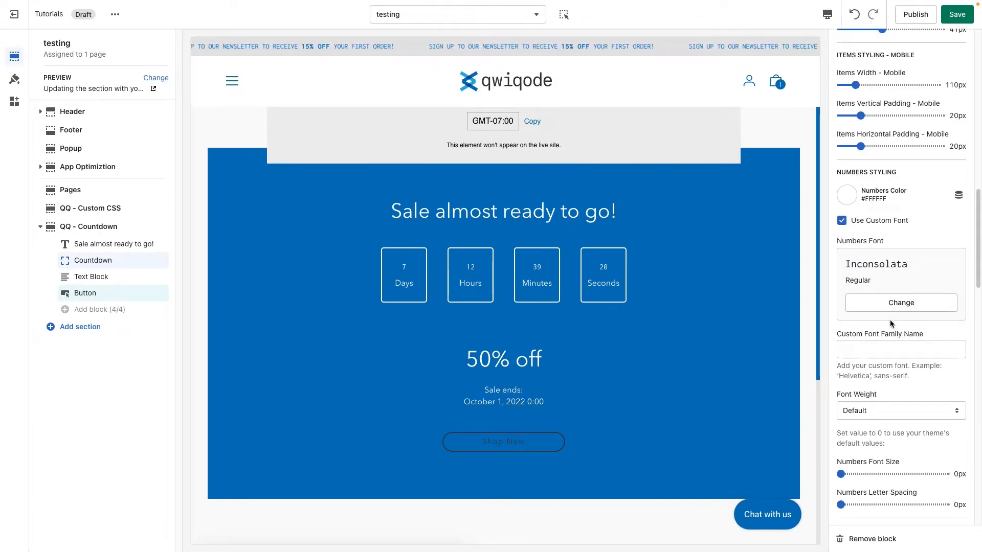
{"action": "left_click", "coordinate": [870, 475]}
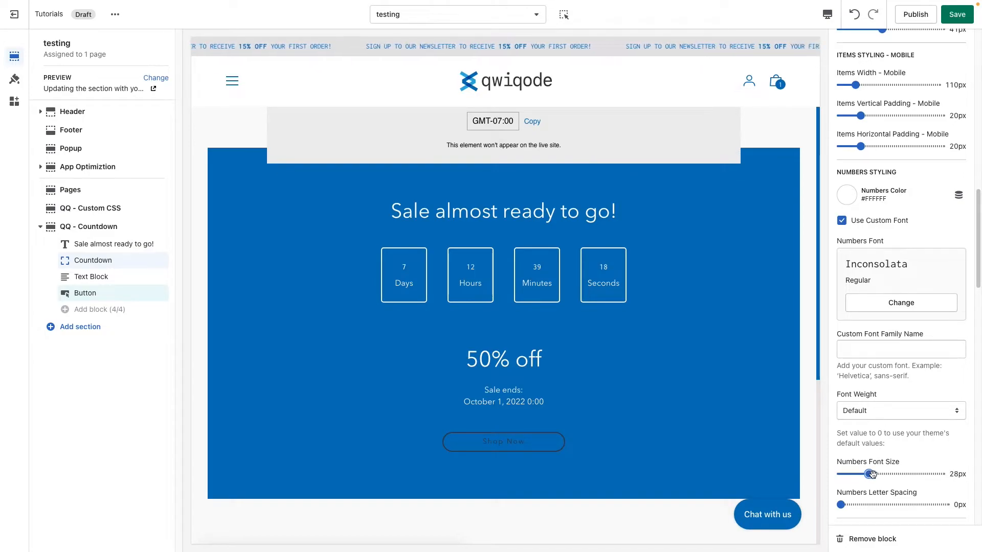
{"action": "left_click", "coordinate": [884, 474]}
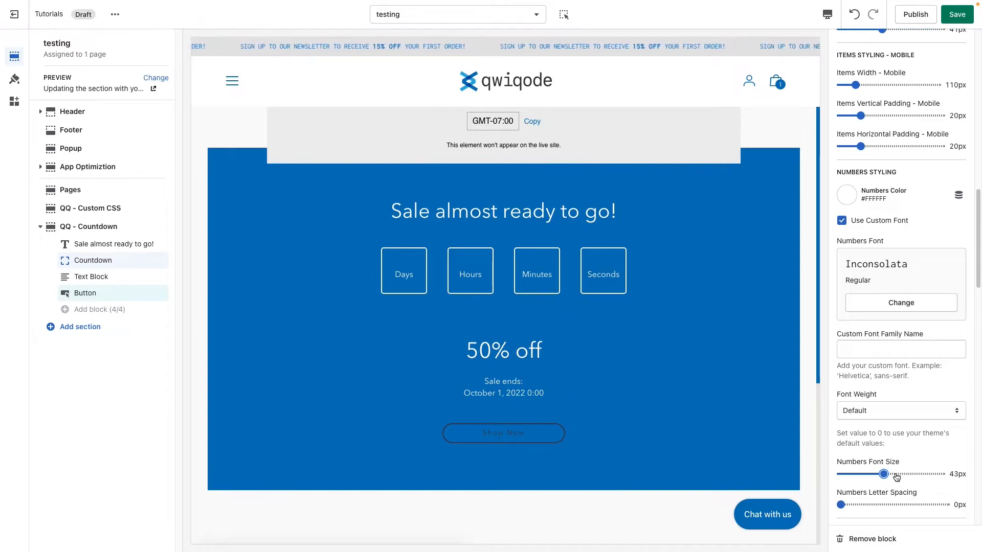
Step: Change the countdown numbers' font to Arvo Regular after previewing Sans-serif
{"action": "left_click", "coordinate": [901, 302]}
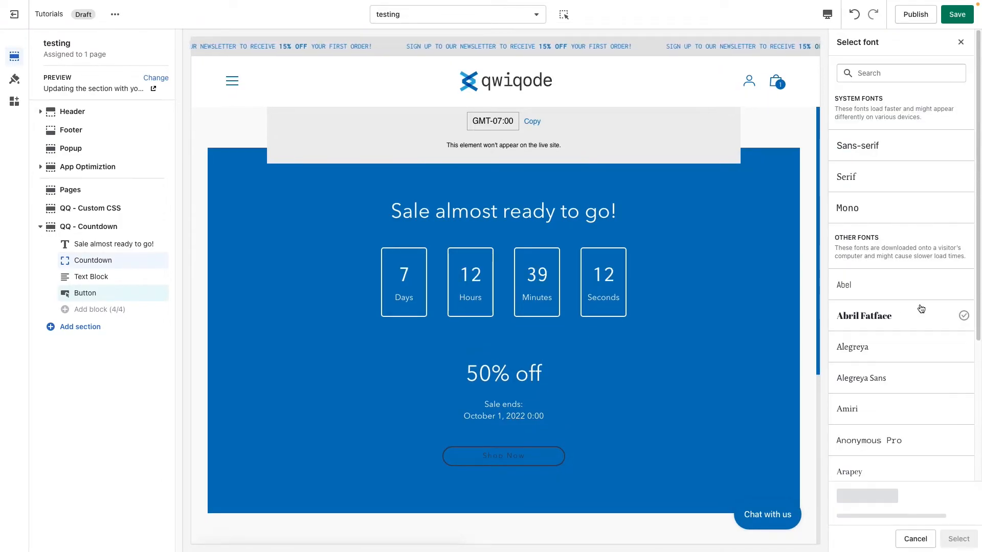
{"action": "left_click", "coordinate": [885, 156]}
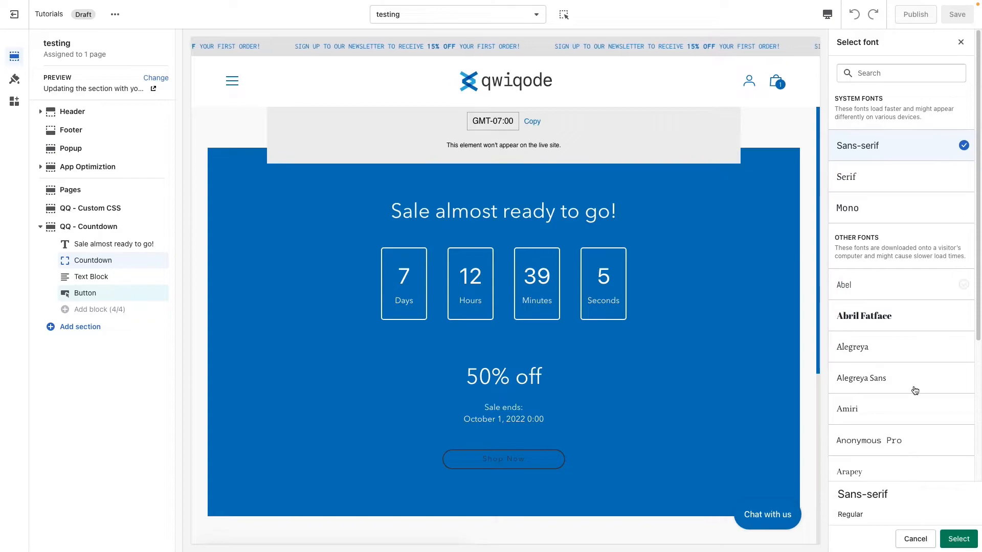
{"action": "scroll", "coordinate": [886, 427], "scroll_direction": "down", "scroll_amount": 1}
{"action": "scroll", "coordinate": [886, 427], "scroll_direction": "down", "scroll_amount": 4}
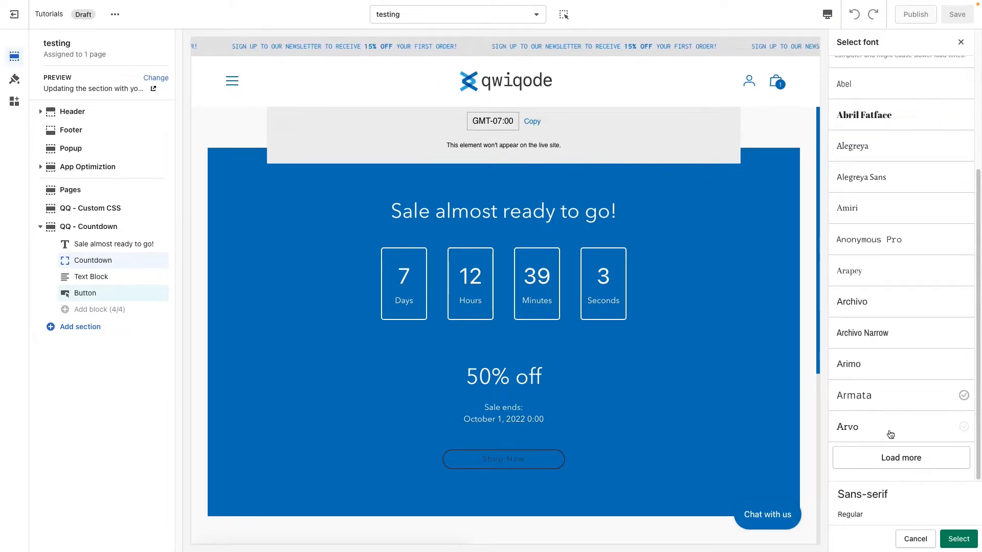
{"action": "left_click", "coordinate": [886, 435]}
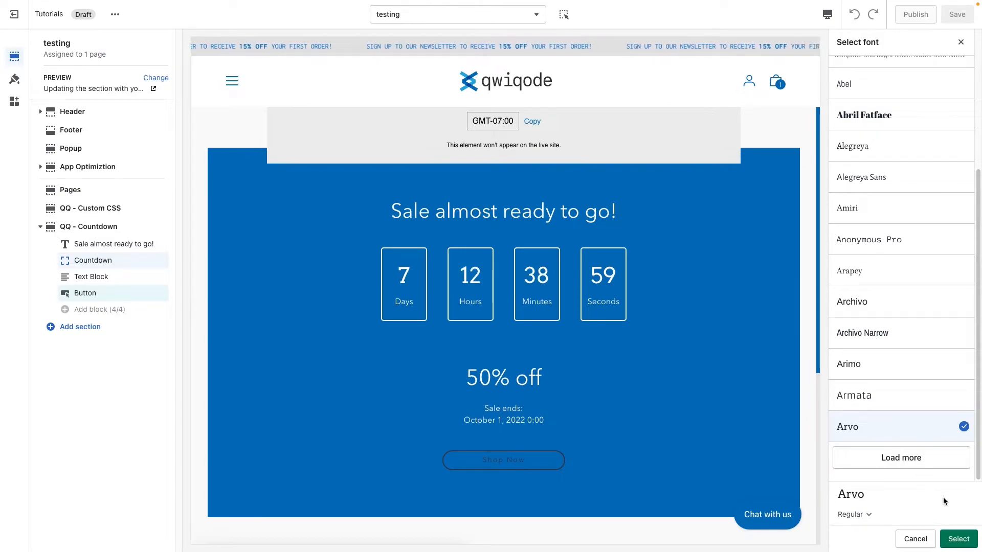
{"action": "left_click", "coordinate": [959, 538]}
Step: Increase the countdown numbers' letter spacing to 5px, trying 1px and 3px on the way
{"action": "scroll", "coordinate": [902, 425], "scroll_direction": "down", "scroll_amount": 5}
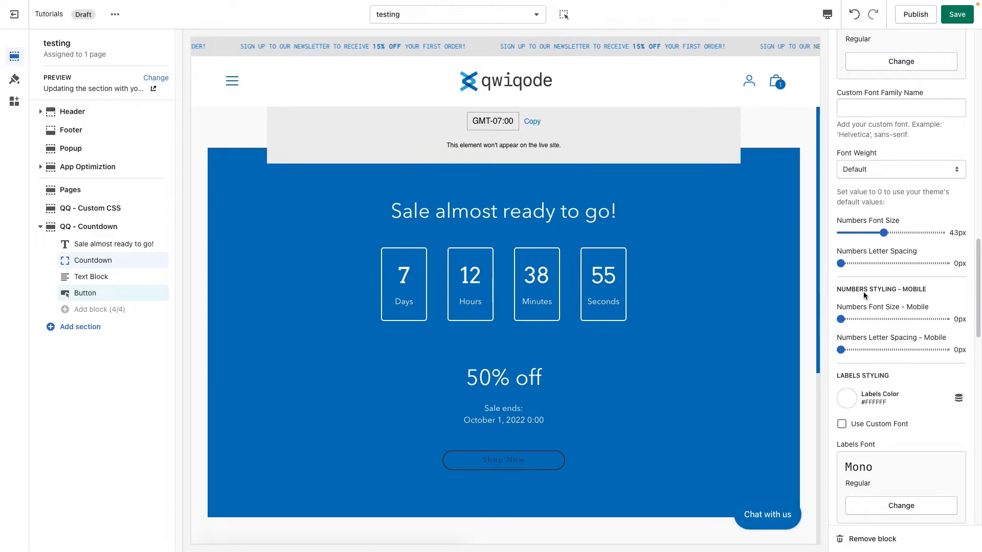
{"action": "left_click", "coordinate": [856, 264]}
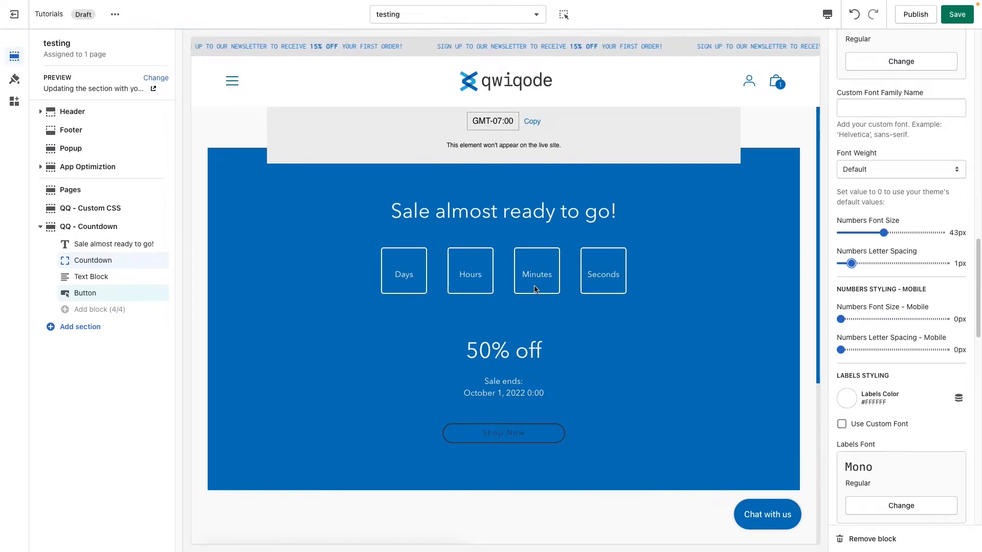
{"action": "left_click", "coordinate": [873, 264]}
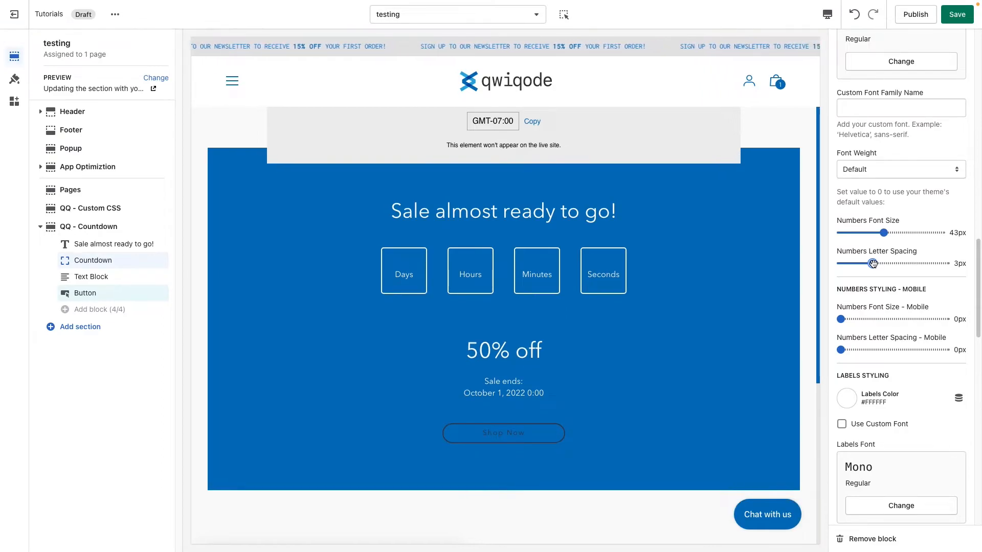
{"action": "left_click", "coordinate": [894, 264]}
Step: Try #EAE6E3 as the countdown labels' color, and settle on light gray #E5E5E5
{"action": "scroll", "coordinate": [884, 378], "scroll_direction": "down", "scroll_amount": 1}
{"action": "scroll", "coordinate": [884, 379], "scroll_direction": "down", "scroll_amount": 2}
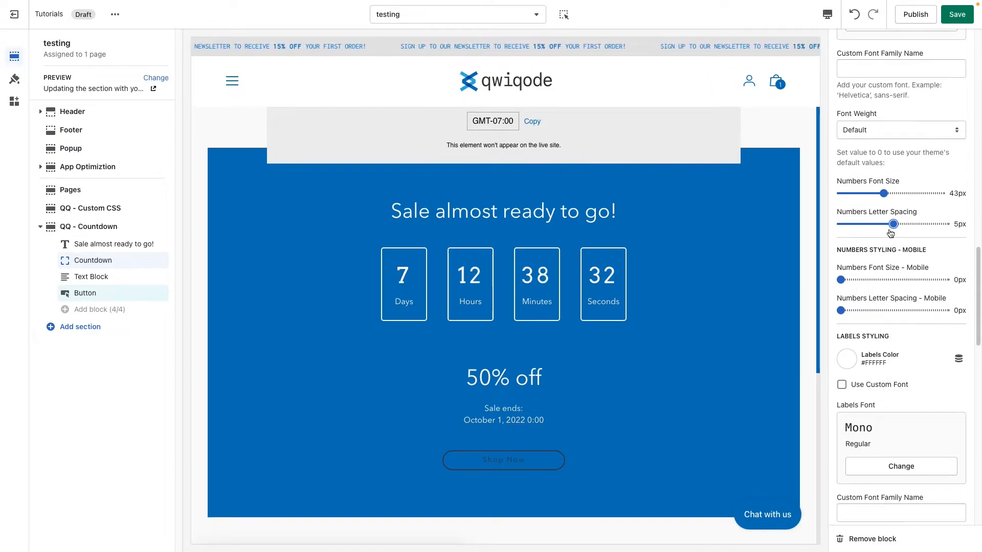
{"action": "scroll", "coordinate": [907, 400], "scroll_direction": "down", "scroll_amount": 6}
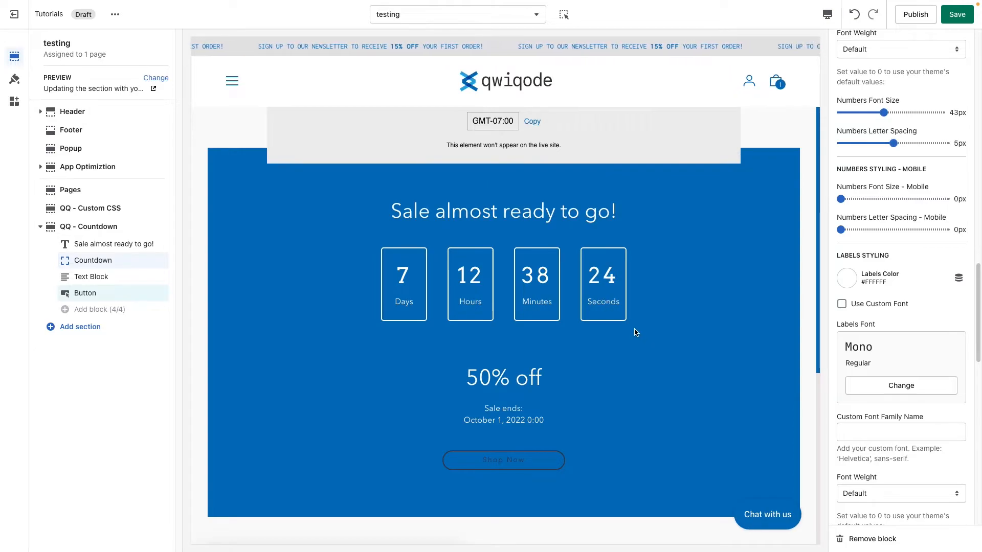
{"action": "left_click", "coordinate": [850, 281]}
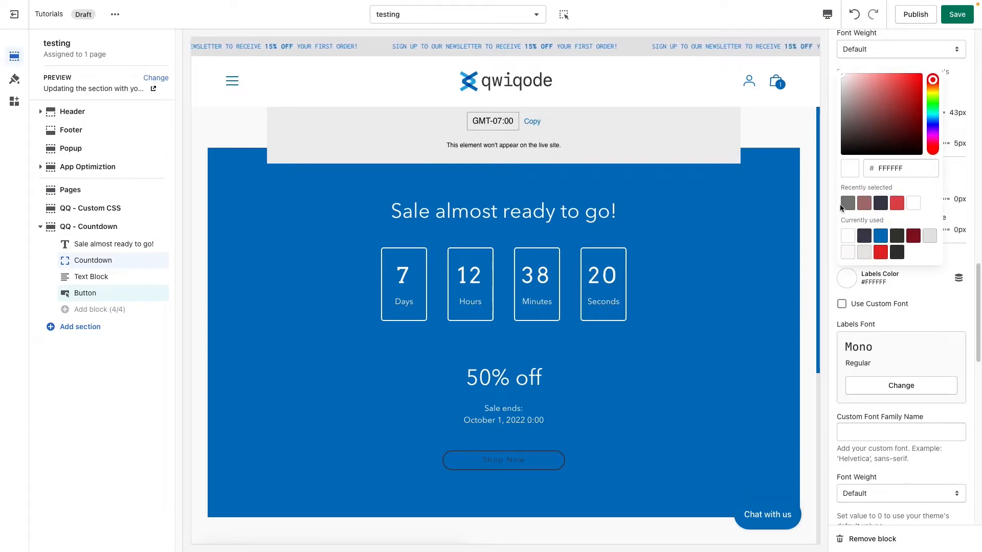
{"action": "left_click", "coordinate": [866, 252]}
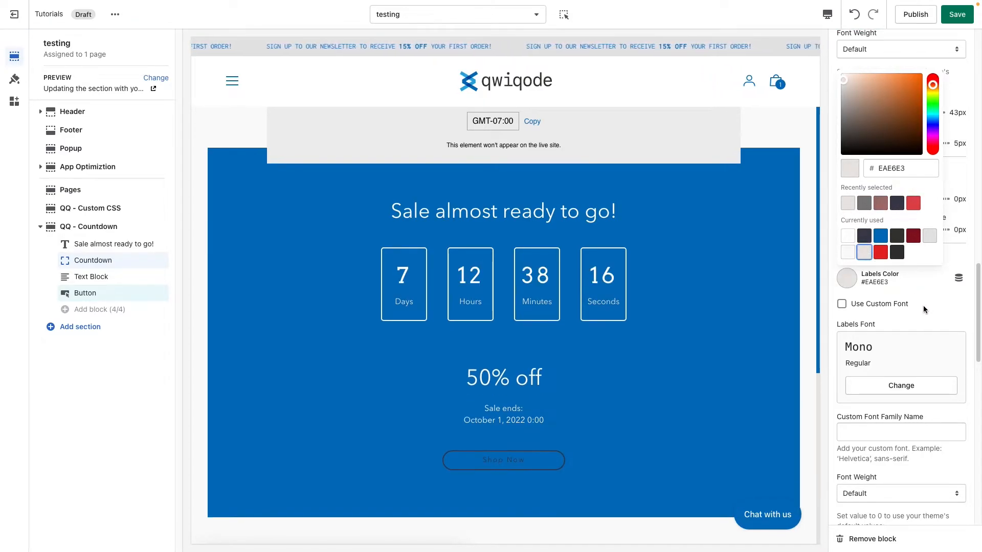
{"action": "left_click", "coordinate": [928, 238]}
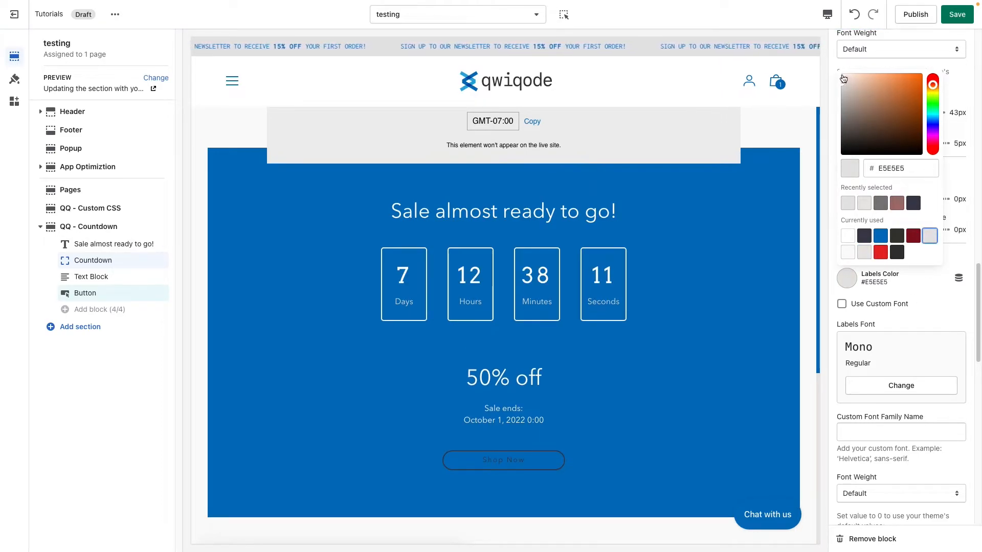
Step: Set the countdown labels' color to a darker gray, #C2C2C2
{"action": "left_click", "coordinate": [840, 93]}
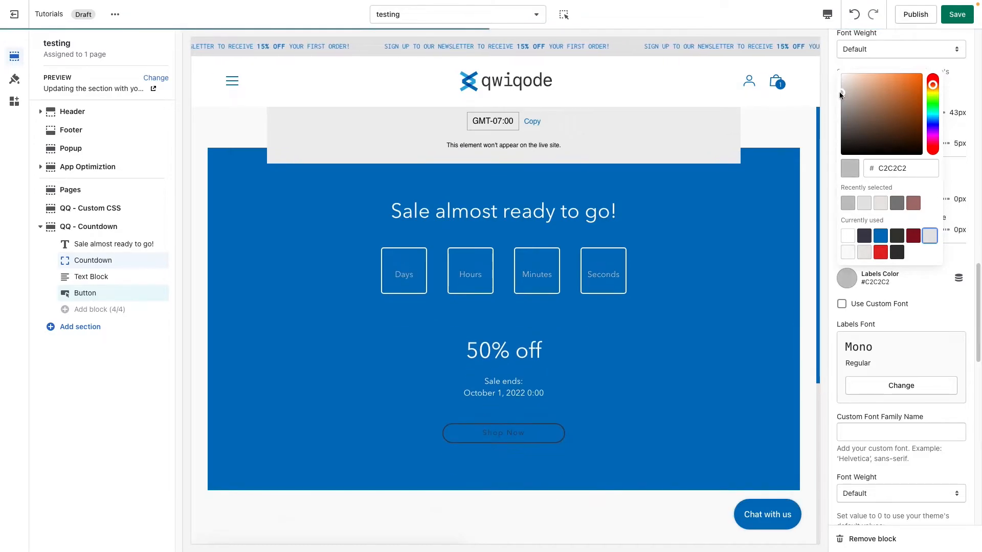
{"action": "left_click", "coordinate": [926, 342]}
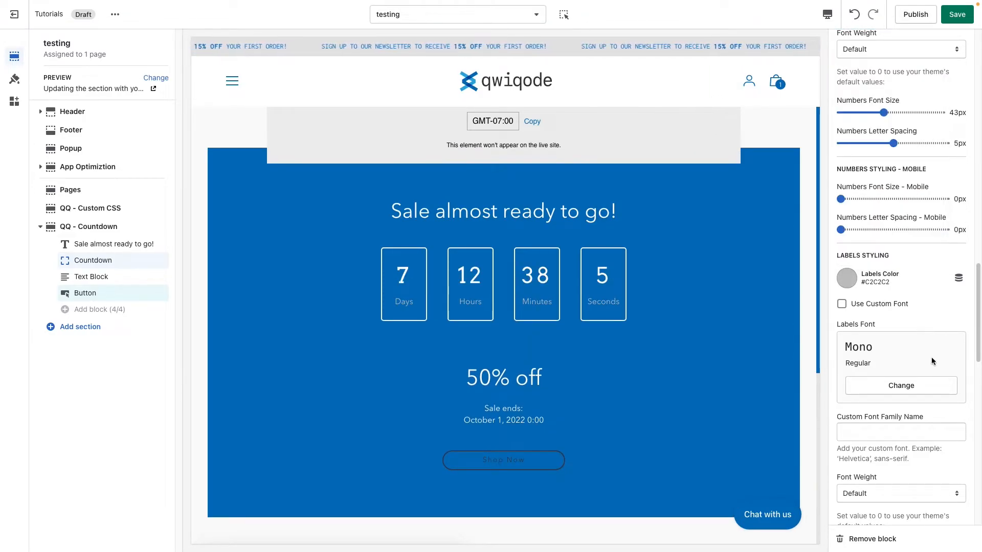
Step: Look through the Countdown block's remaining label styling and countdown completion styling settings, including the mobile options
{"action": "scroll", "coordinate": [933, 377], "scroll_direction": "down", "scroll_amount": 5}
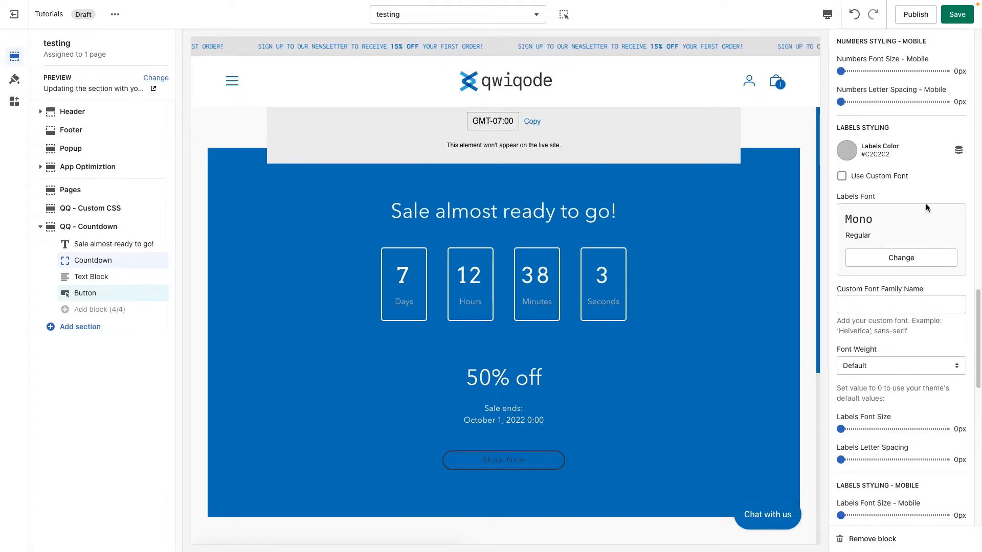
{"action": "scroll", "coordinate": [909, 369], "scroll_direction": "down", "scroll_amount": 6}
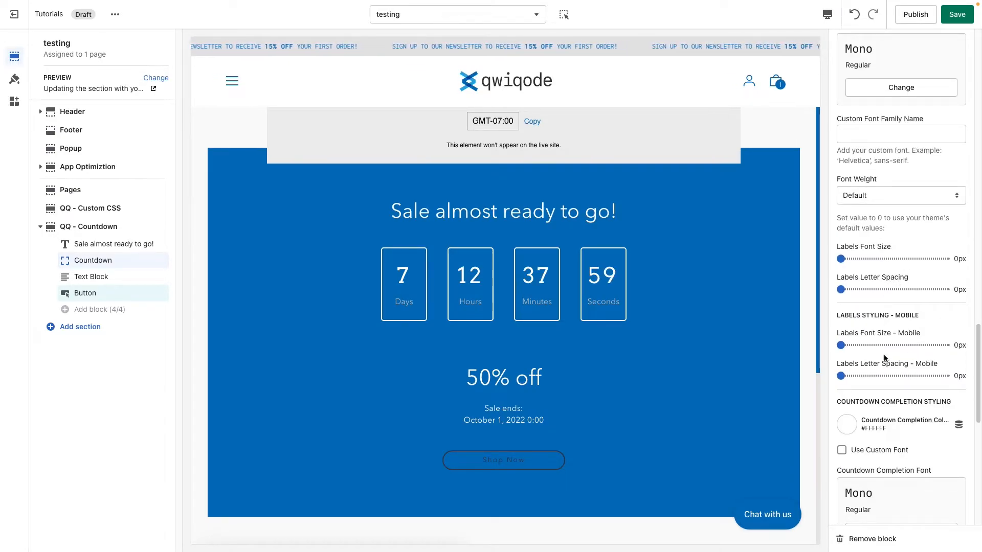
{"action": "scroll", "coordinate": [890, 353], "scroll_direction": "down", "scroll_amount": 6}
{"action": "scroll", "coordinate": [902, 359], "scroll_direction": "down", "scroll_amount": 1}
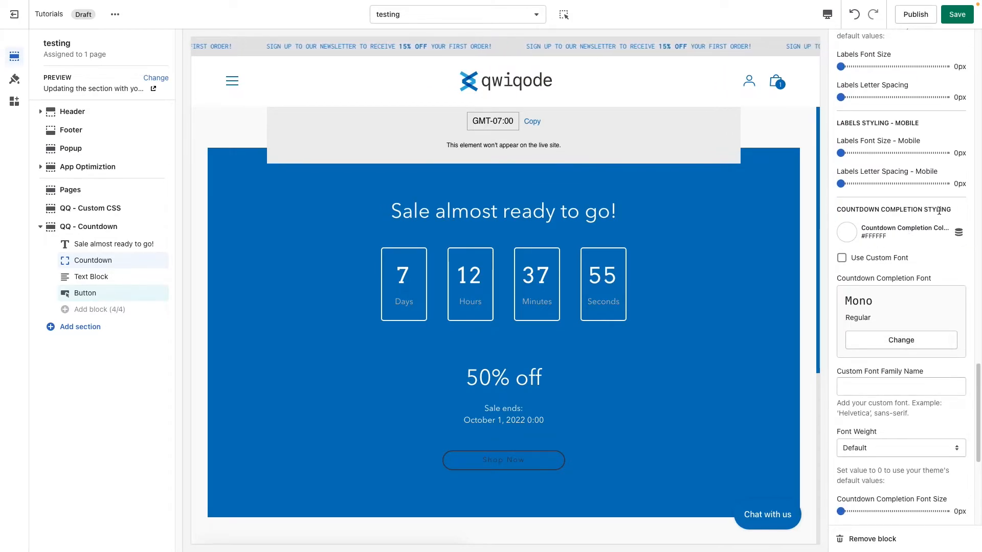
{"action": "scroll", "coordinate": [900, 306], "scroll_direction": "down", "scroll_amount": 1}
{"action": "scroll", "coordinate": [903, 316], "scroll_direction": "down", "scroll_amount": 6}
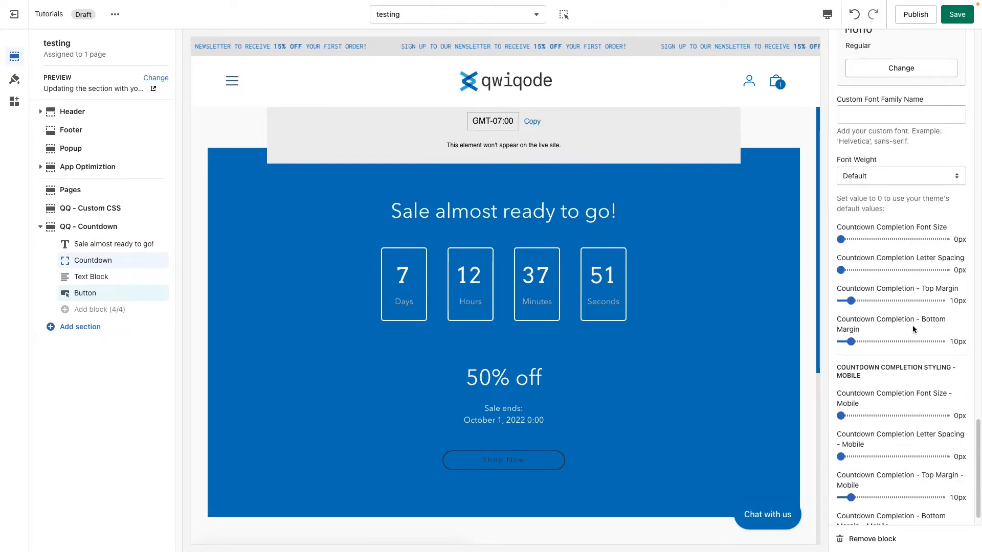
{"action": "scroll", "coordinate": [912, 324], "scroll_direction": "up", "scroll_amount": 3}
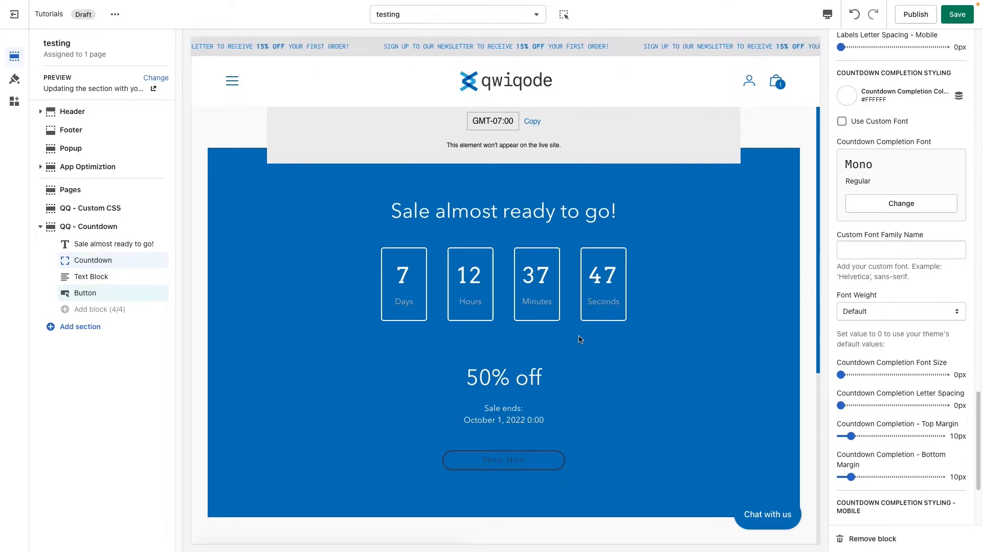
{"action": "scroll", "coordinate": [938, 318], "scroll_direction": "up", "scroll_amount": 1}
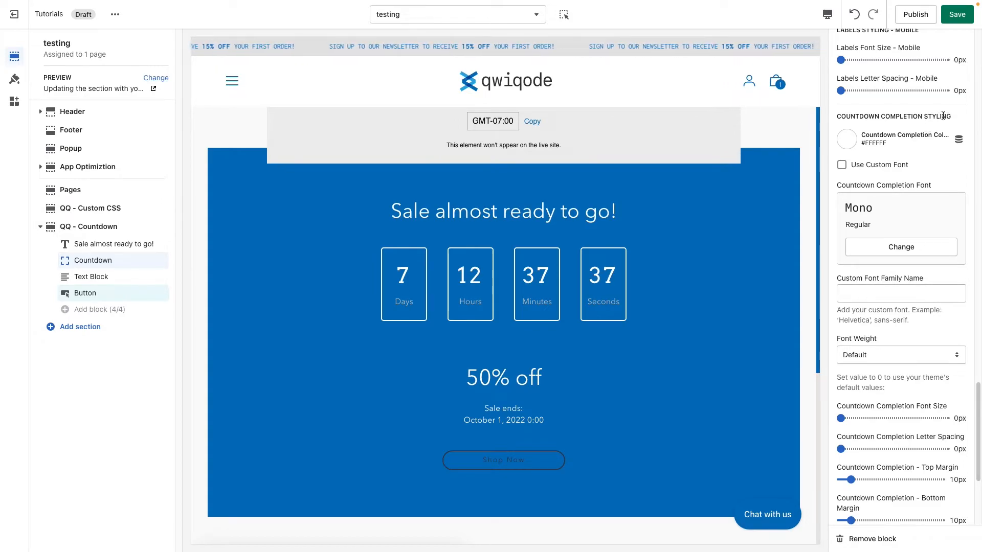
{"action": "scroll", "coordinate": [879, 452], "scroll_direction": "down", "scroll_amount": 1}
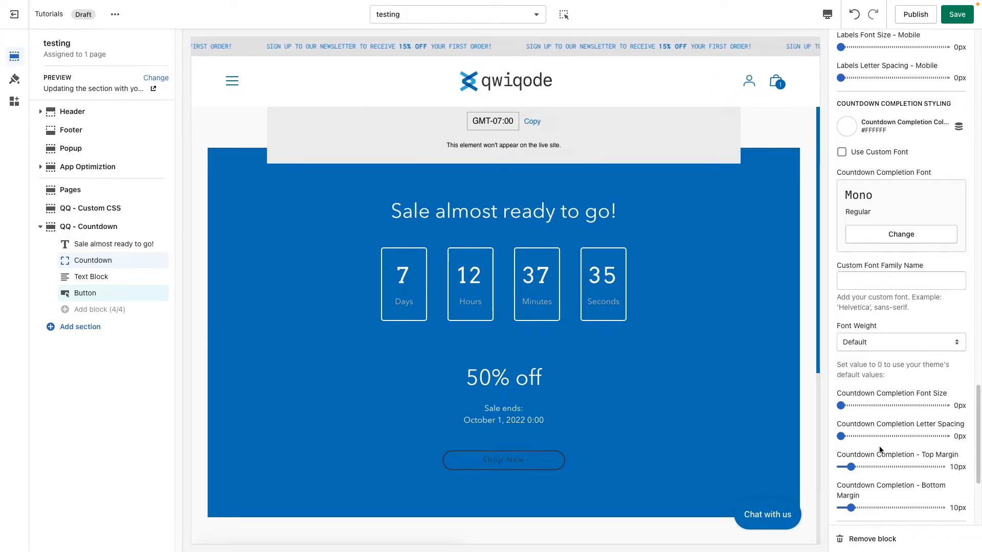
{"action": "scroll", "coordinate": [880, 451], "scroll_direction": "down", "scroll_amount": 2}
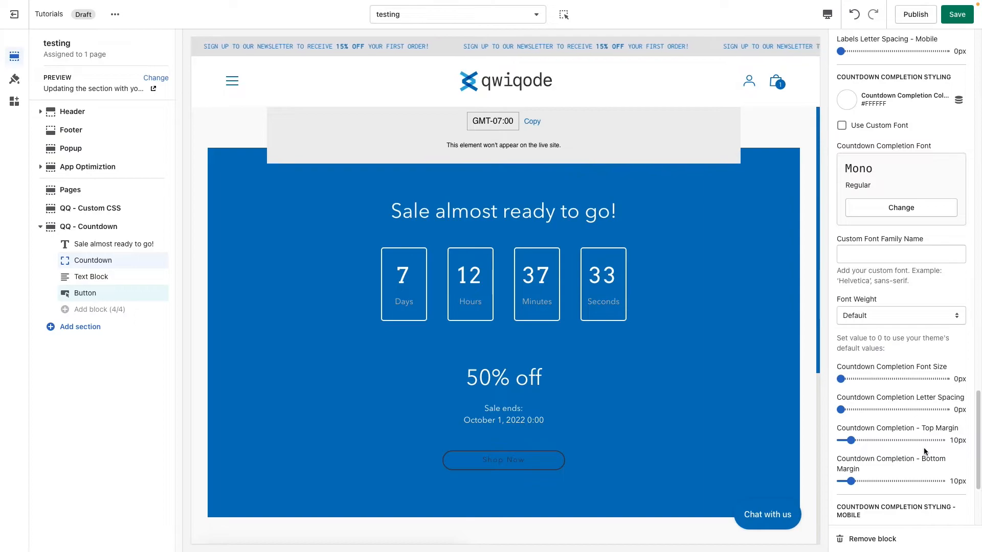
{"action": "scroll", "coordinate": [908, 477], "scroll_direction": "down", "scroll_amount": 12}
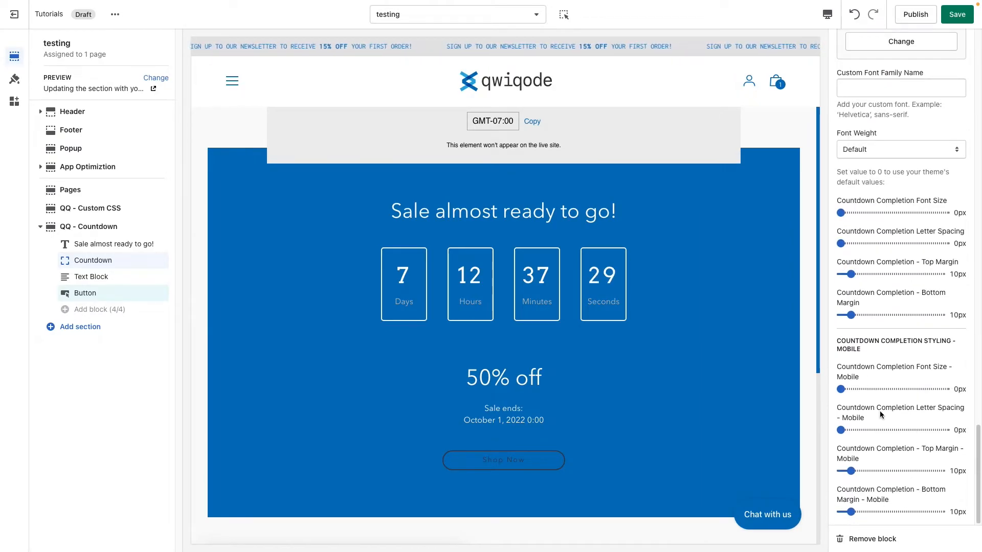
{"action": "scroll", "coordinate": [879, 410], "scroll_direction": "up", "scroll_amount": 13}
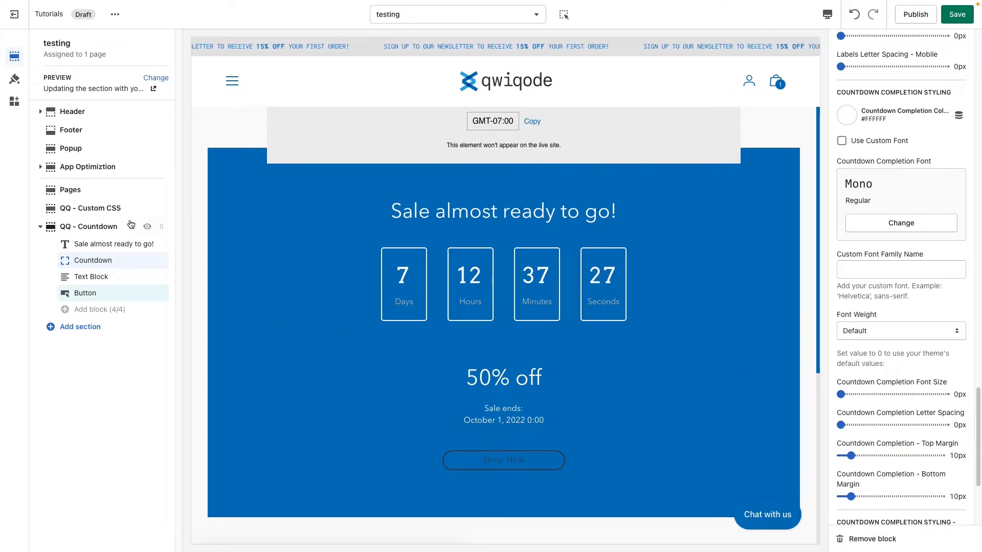
Step: In the QQ - Countdown section settings, set the target time to hour 23 and minute 59
{"action": "left_click", "coordinate": [63, 230]}
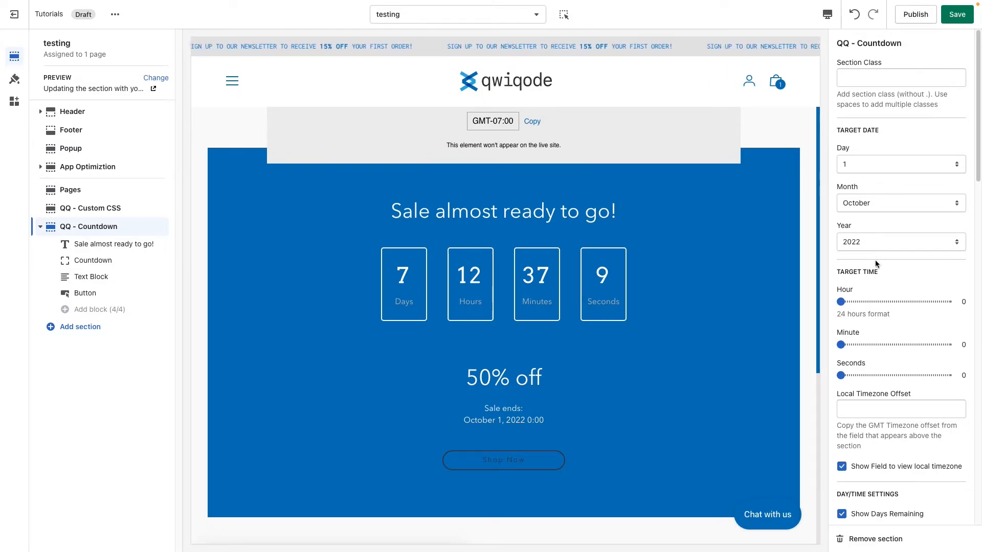
{"action": "scroll", "coordinate": [872, 307], "scroll_direction": "down", "scroll_amount": 2}
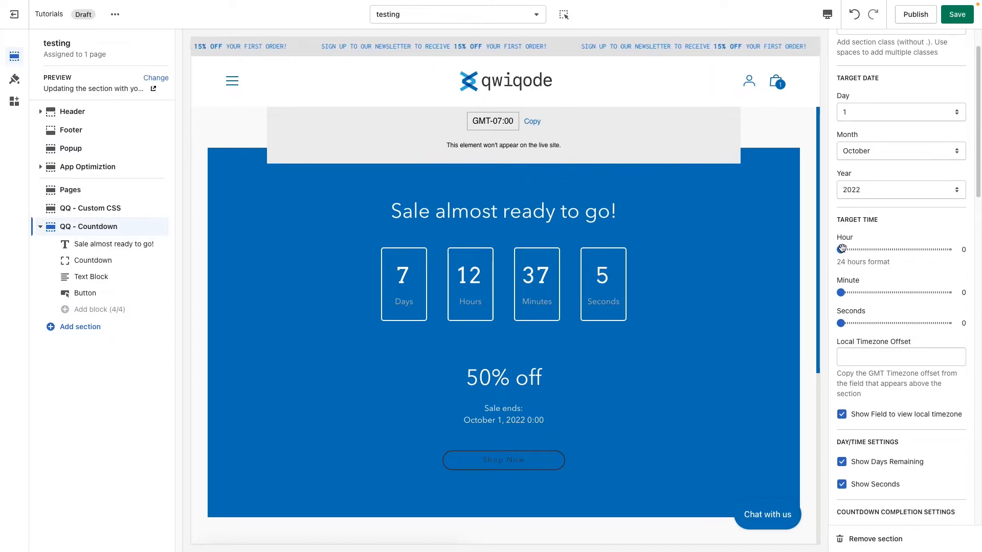
{"action": "left_click_drag", "start_coordinate": [841, 249], "coordinate": [947, 249]}
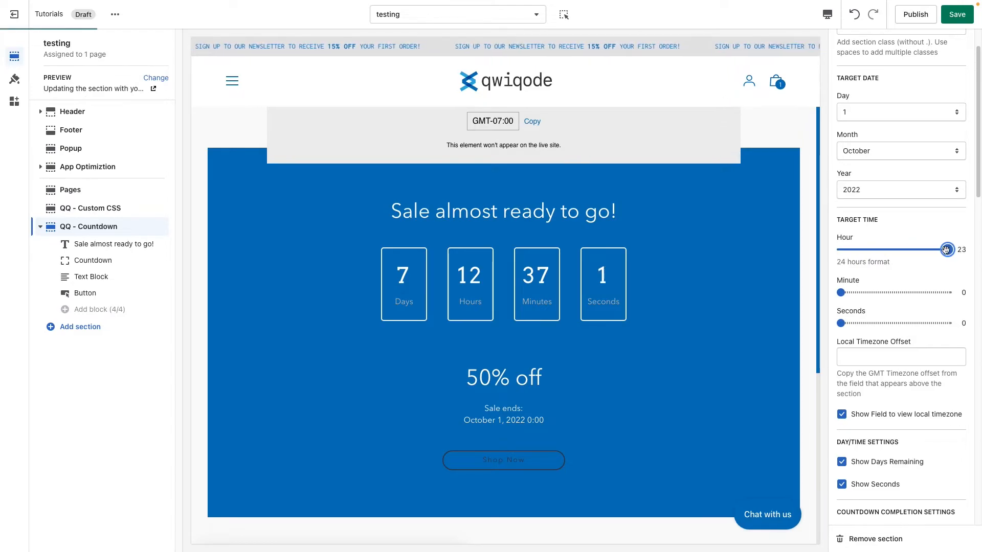
{"action": "left_click_drag", "start_coordinate": [841, 292], "coordinate": [948, 292]}
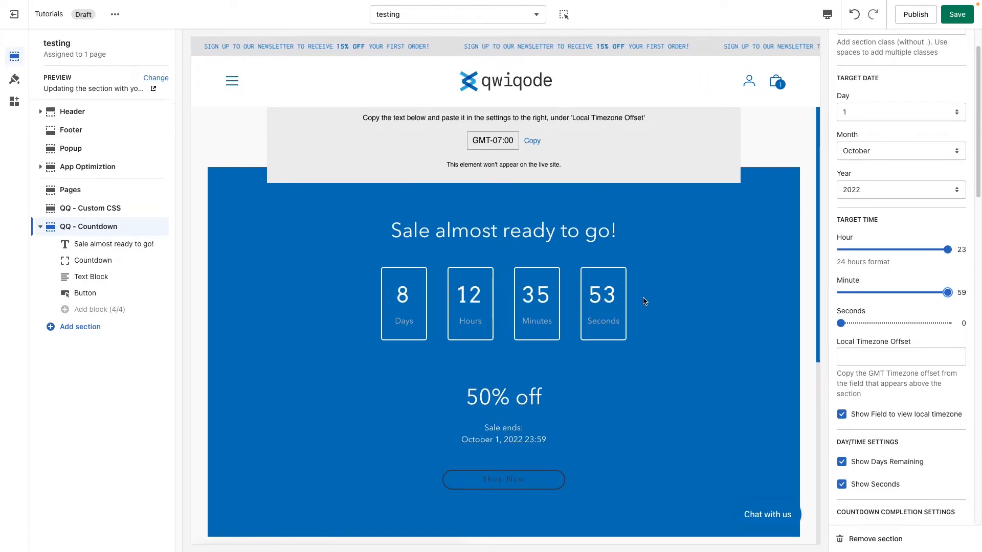
Step: Copy the timezone value GMT-07:00 from the preview into the section's Local Timezone Offset
{"action": "left_click", "coordinate": [881, 361]}
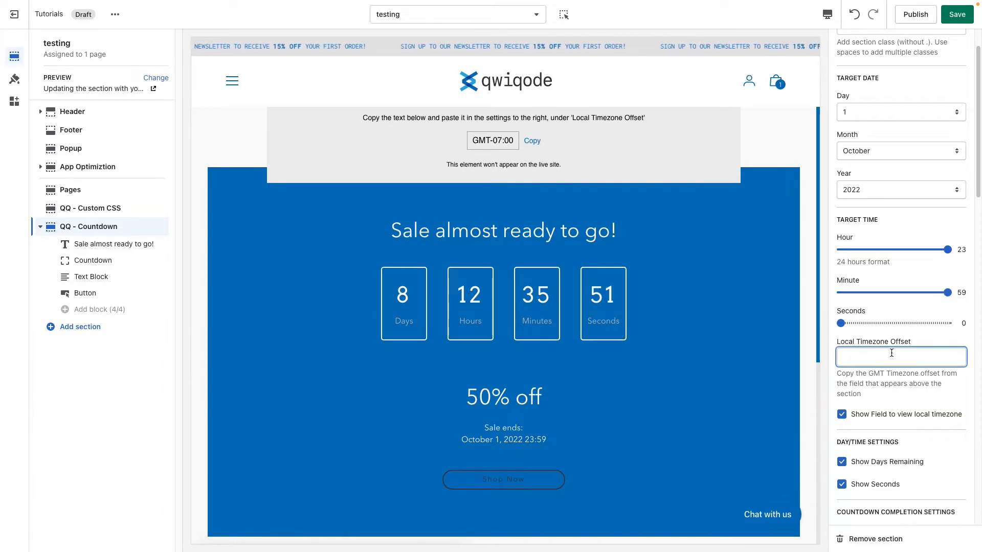
{"action": "scroll", "coordinate": [896, 353], "scroll_direction": "up", "scroll_amount": 1}
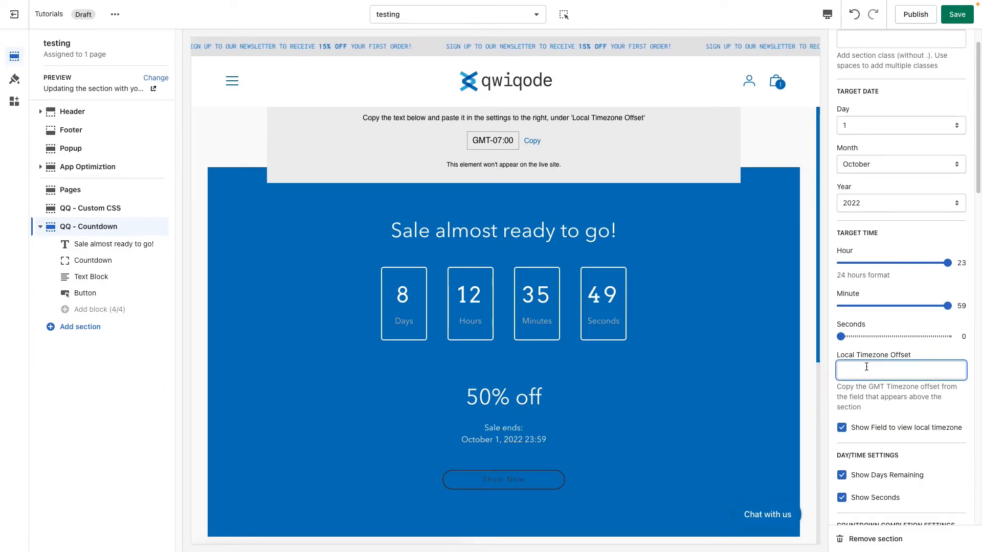
{"action": "left_click", "coordinate": [502, 141]}
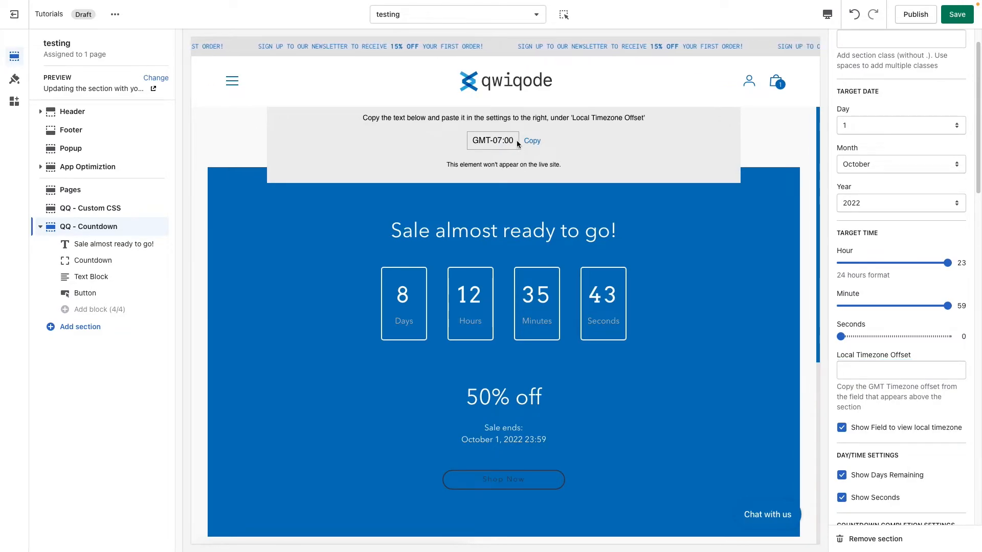
{"action": "left_click", "coordinate": [532, 141]}
{"action": "left_click", "coordinate": [878, 370]}
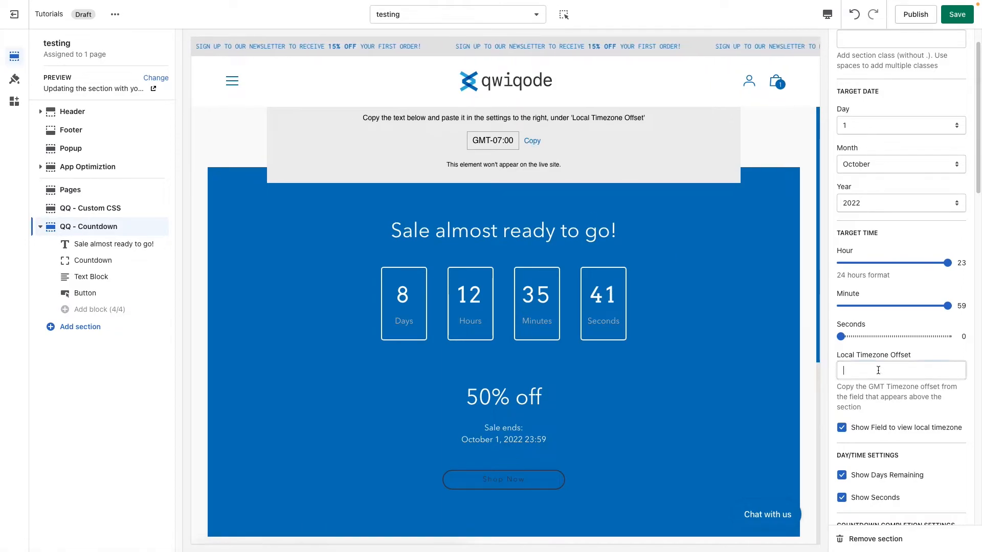
{"action": "type", "text": "GMT-07:00"}
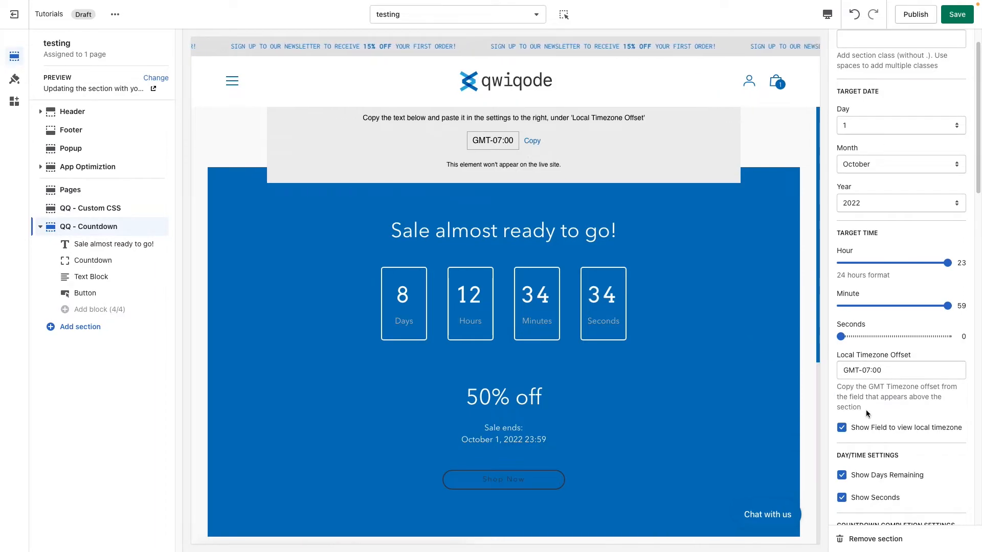
Step: Try GMT-04:00 as the Local Timezone Offset, and return it to GMT-07:00
{"action": "left_click", "coordinate": [868, 371]}
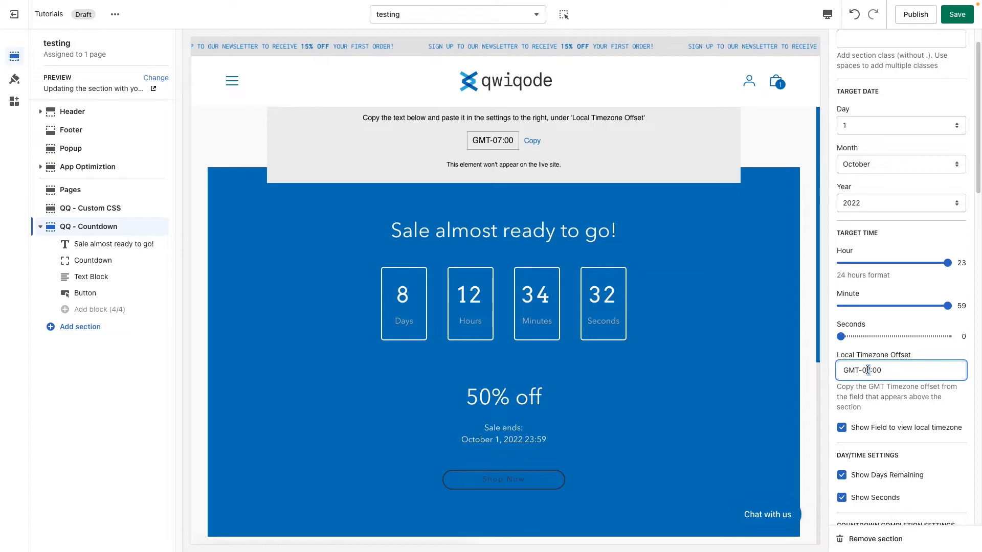
{"action": "type", "text": "4"}
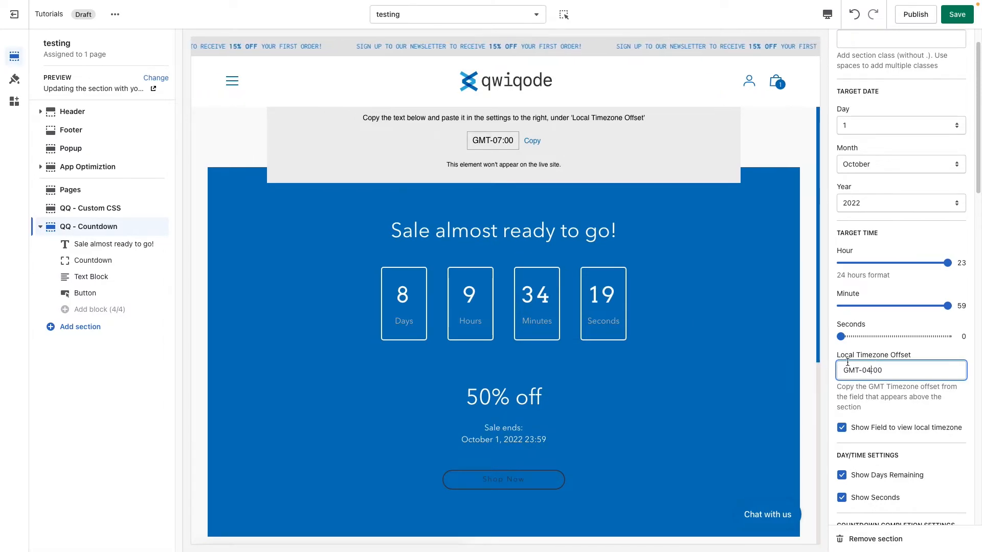
{"action": "key", "text": "BackSpace"}
{"action": "type", "text": "7"}
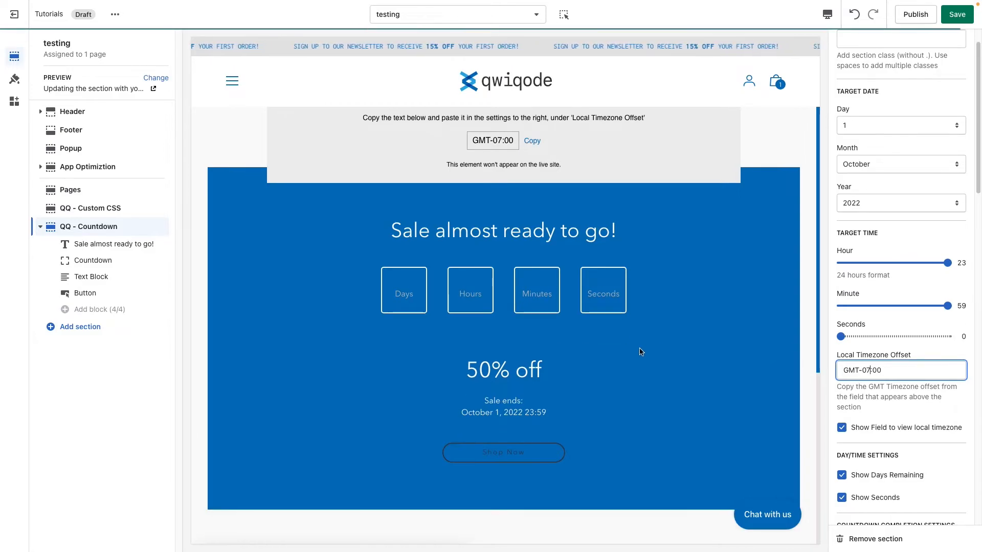
Step: Turn off the option that shows the field for viewing the local timezone in the preview
{"action": "left_click", "coordinate": [868, 402]}
{"action": "scroll", "coordinate": [864, 409], "scroll_direction": "down", "scroll_amount": 2}
{"action": "scroll", "coordinate": [861, 420], "scroll_direction": "down", "scroll_amount": 1}
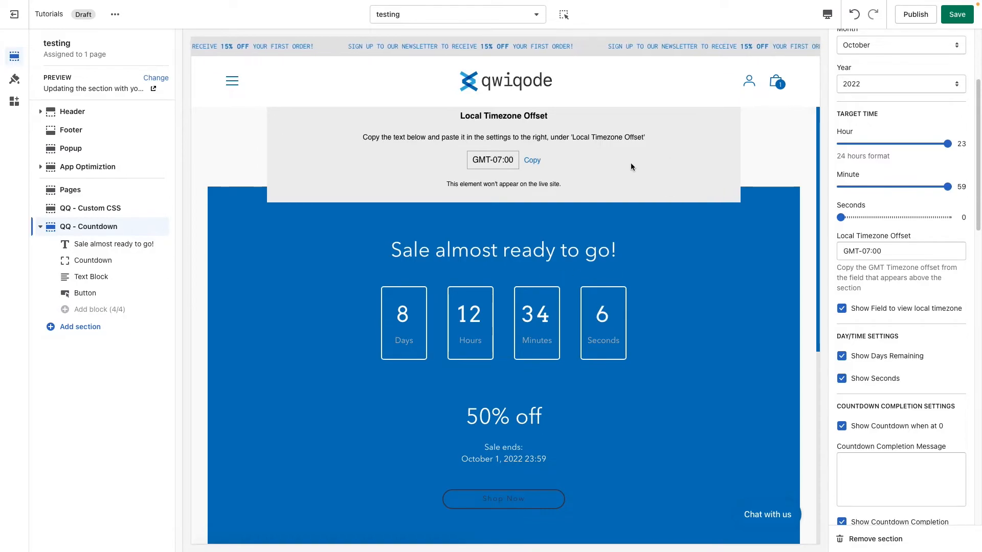
{"action": "left_click", "coordinate": [842, 308]}
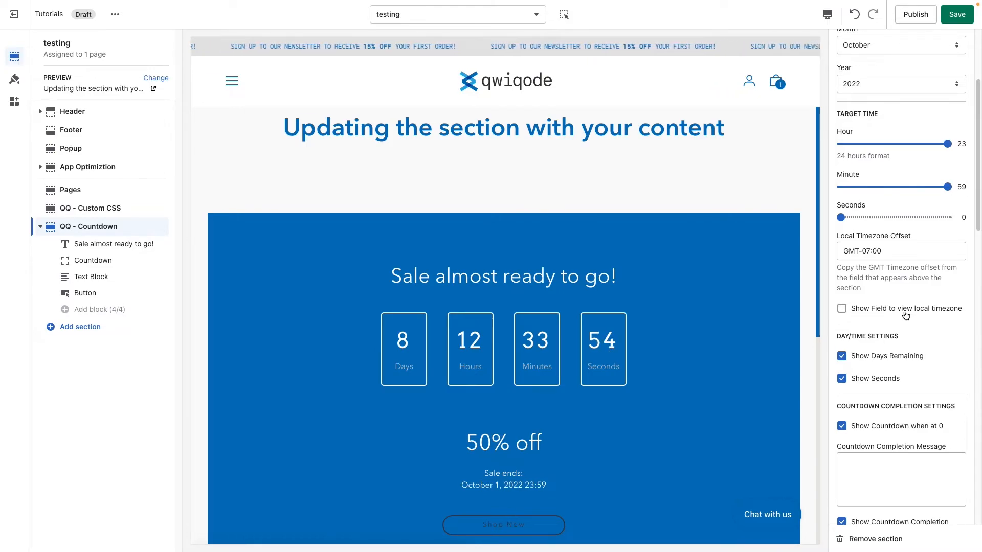
Step: Try the countdown without days remaining, show them again, and hide the seconds
{"action": "scroll", "coordinate": [918, 359], "scroll_direction": "down", "scroll_amount": 3}
{"action": "scroll", "coordinate": [697, 383], "scroll_direction": "down", "scroll_amount": 1}
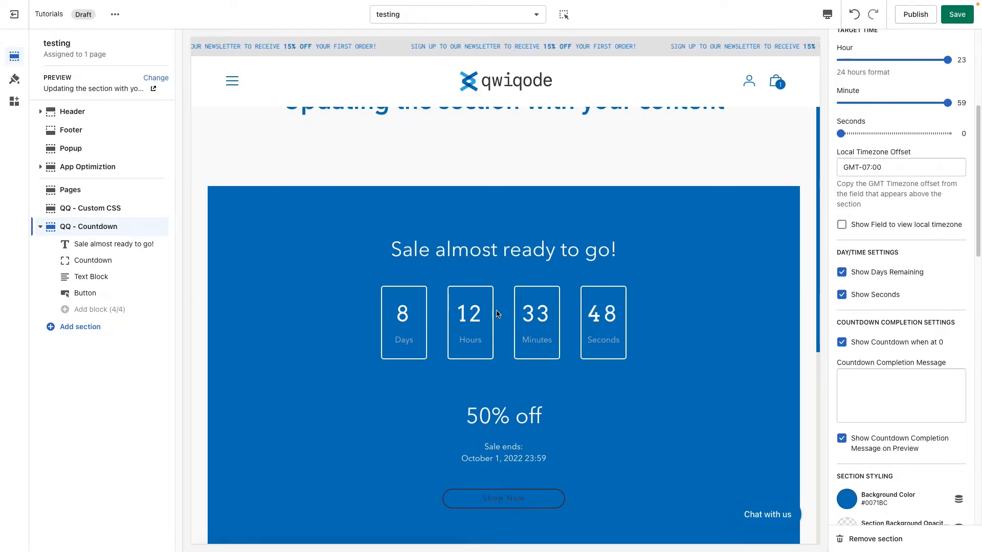
{"action": "left_click", "coordinate": [887, 275]}
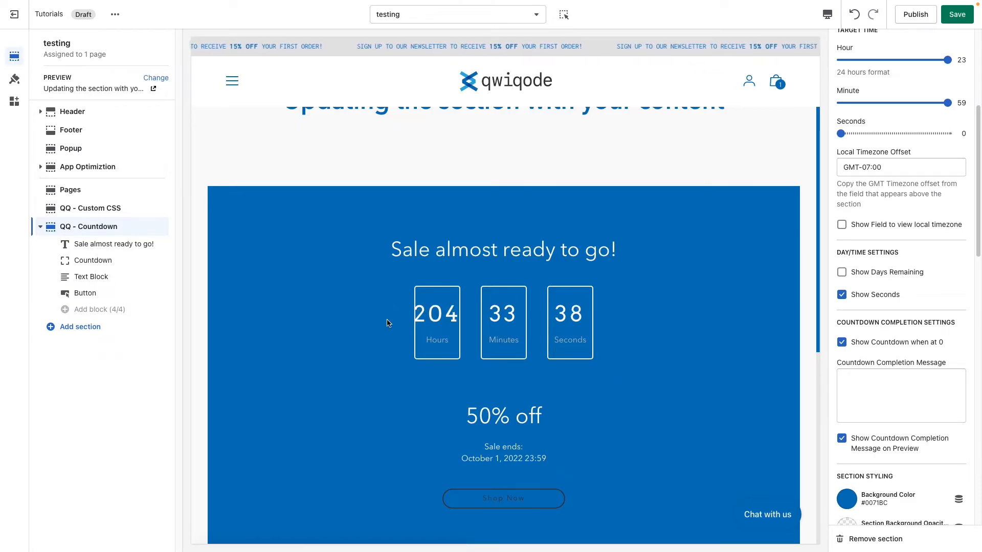
{"action": "left_click", "coordinate": [885, 272]}
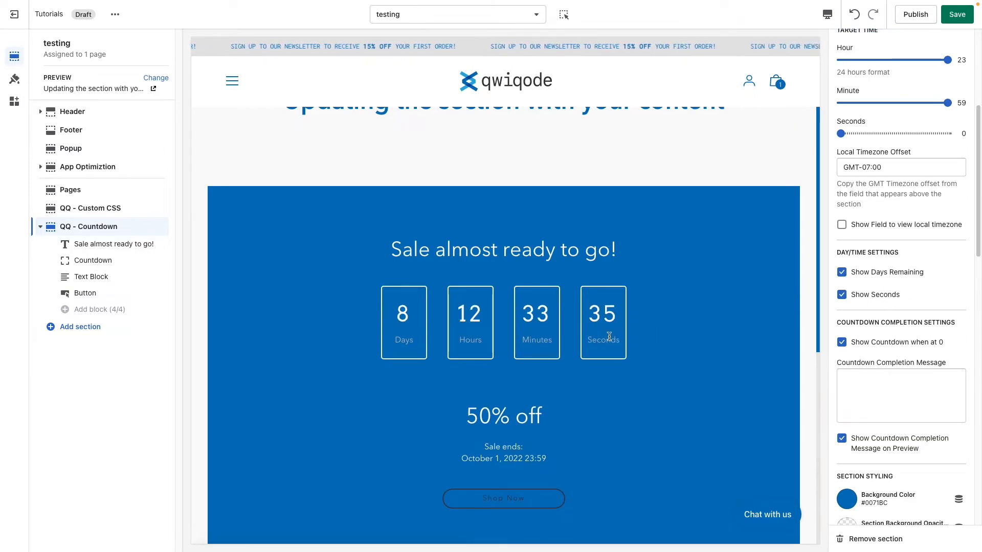
{"action": "left_click", "coordinate": [840, 295]}
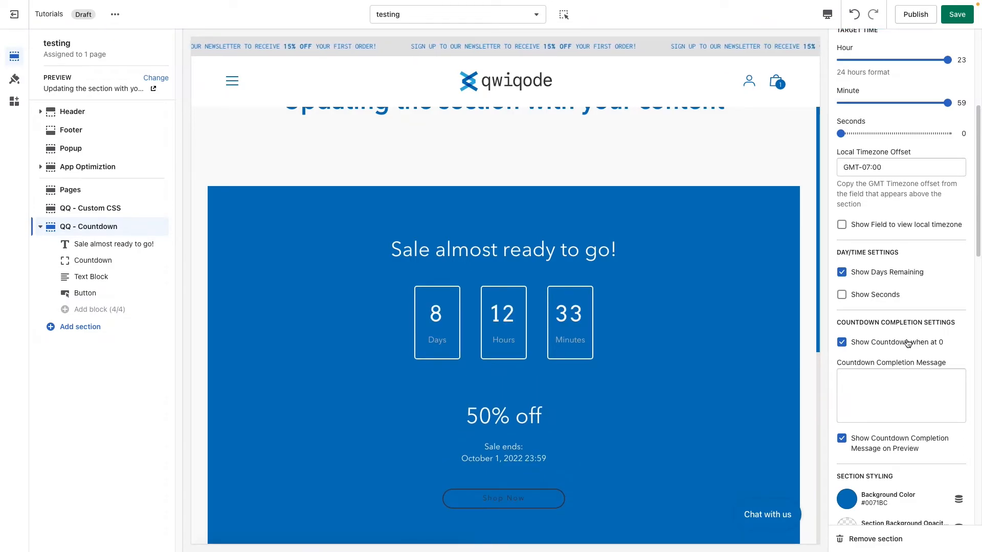
Step: Enter "SALE HAS BEGUN!" as the Countdown Completion Message
{"action": "scroll", "coordinate": [908, 343], "scroll_direction": "down", "scroll_amount": 1}
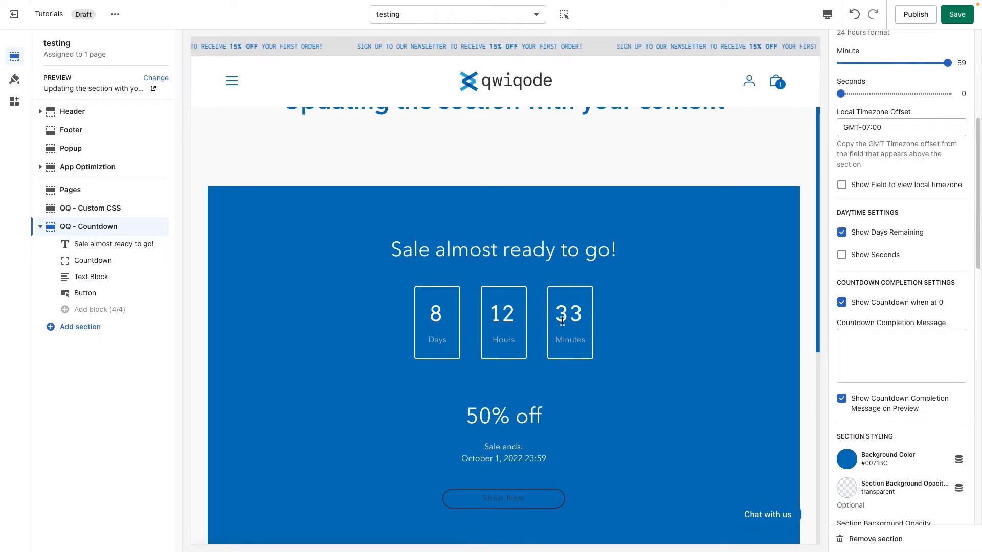
{"action": "left_click", "coordinate": [870, 343]}
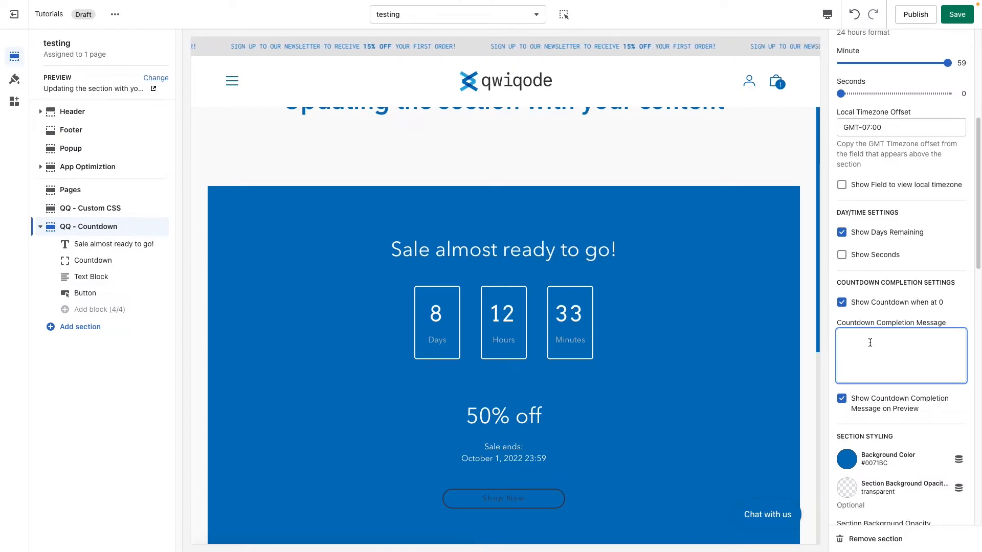
{"action": "type", "text": "SAL"}
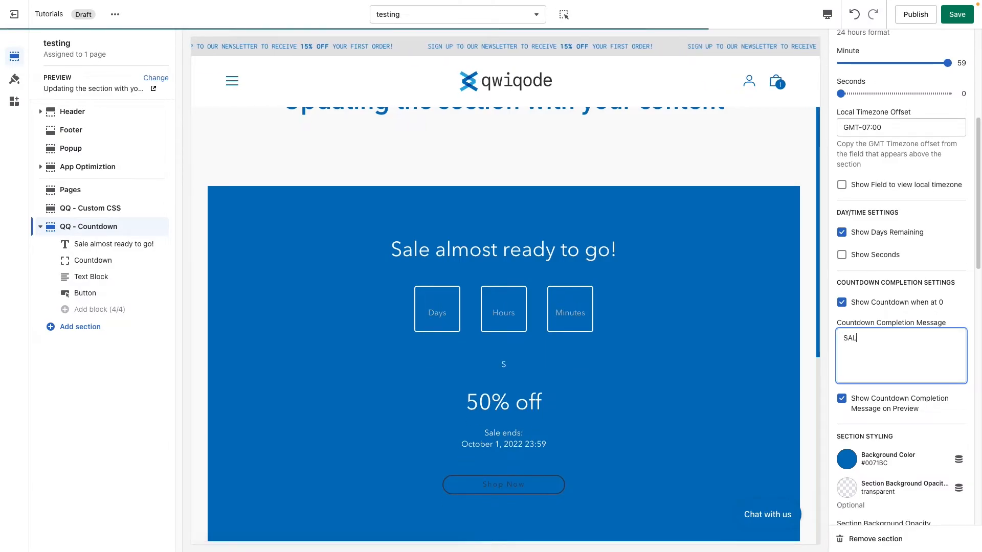
{"action": "type", "text": "E HAS BEGUN!"}
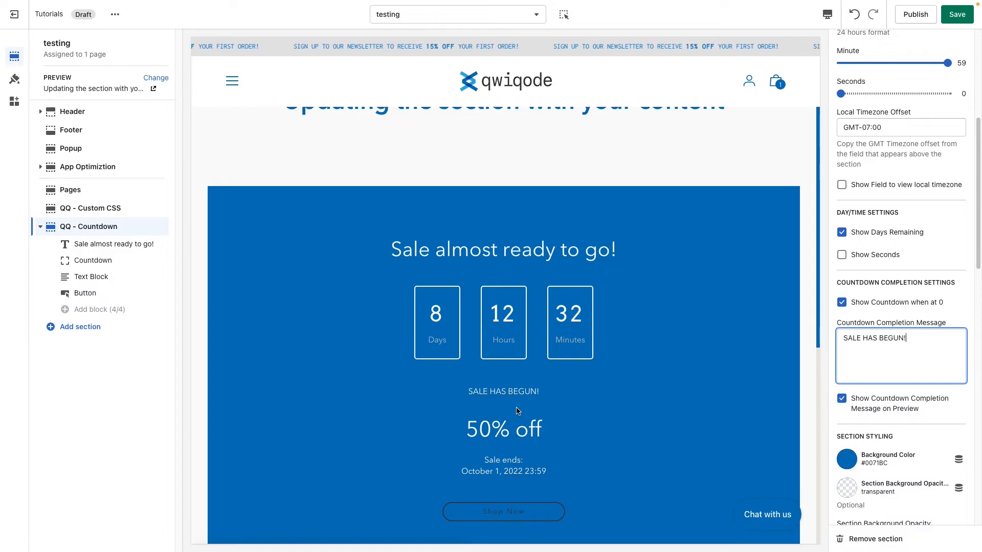
{"action": "left_click", "coordinate": [489, 392]}
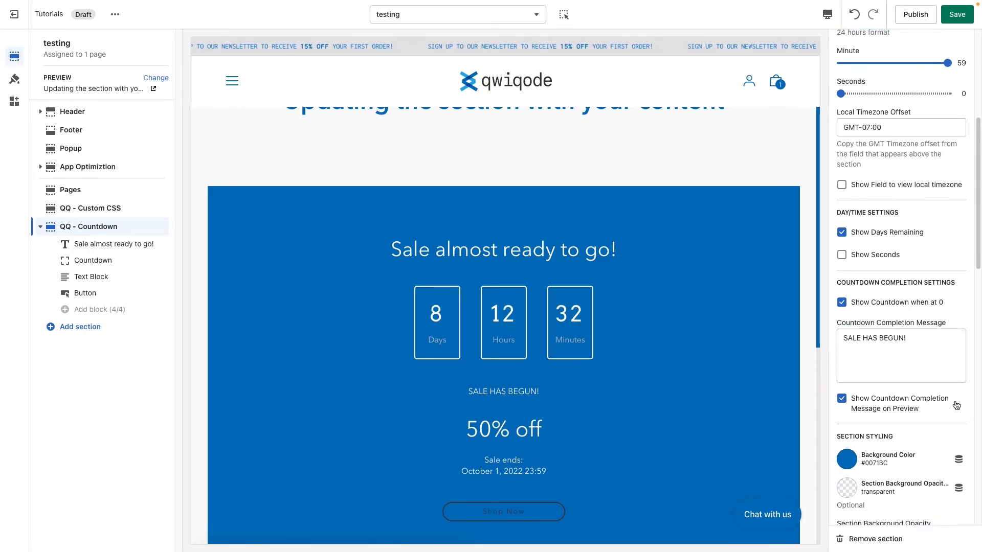
Step: Try the preview without the countdown completion message, and show the message again
{"action": "left_click", "coordinate": [842, 399]}
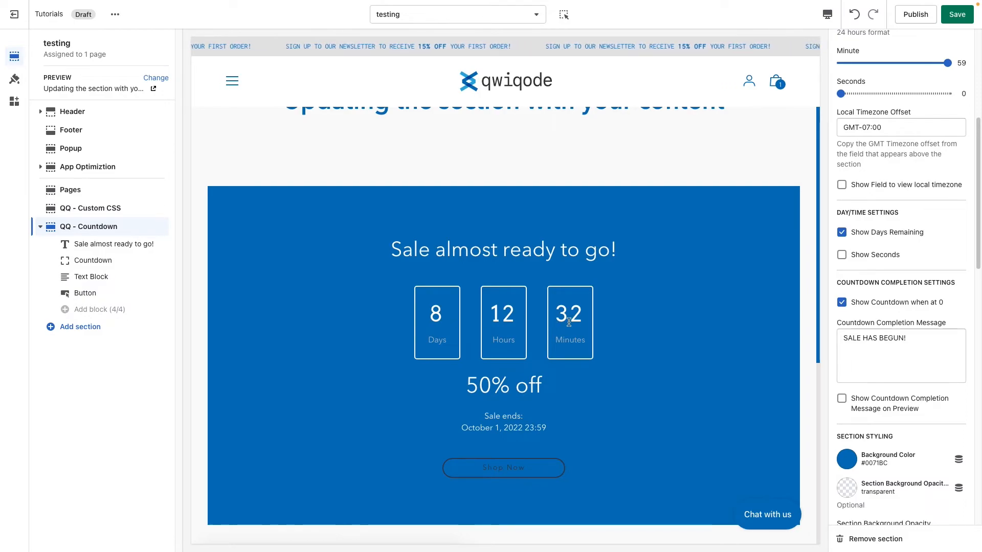
{"action": "left_click", "coordinate": [842, 400]}
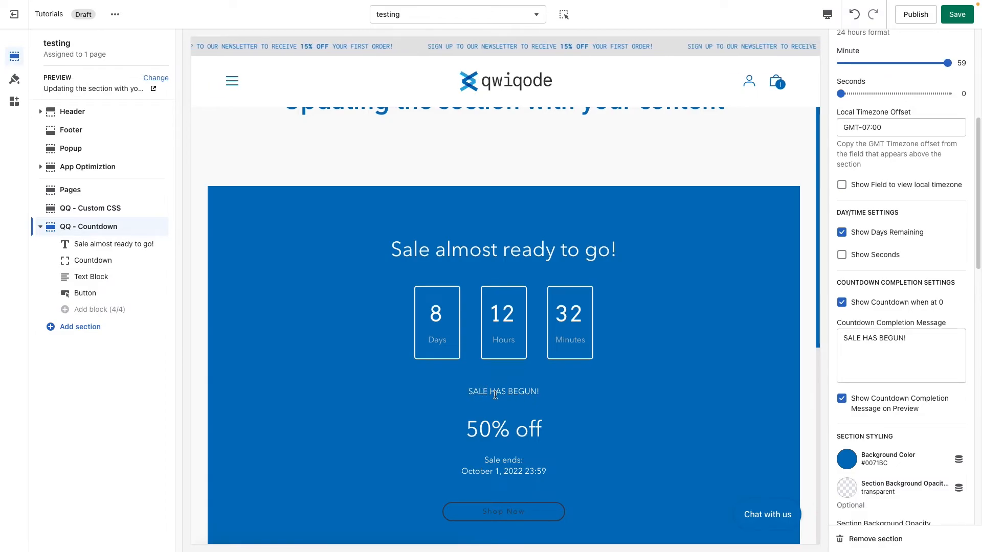
Step: Set the countdown section's background color to the light gray #E5E5E5
{"action": "scroll", "coordinate": [911, 416], "scroll_direction": "down", "scroll_amount": 5}
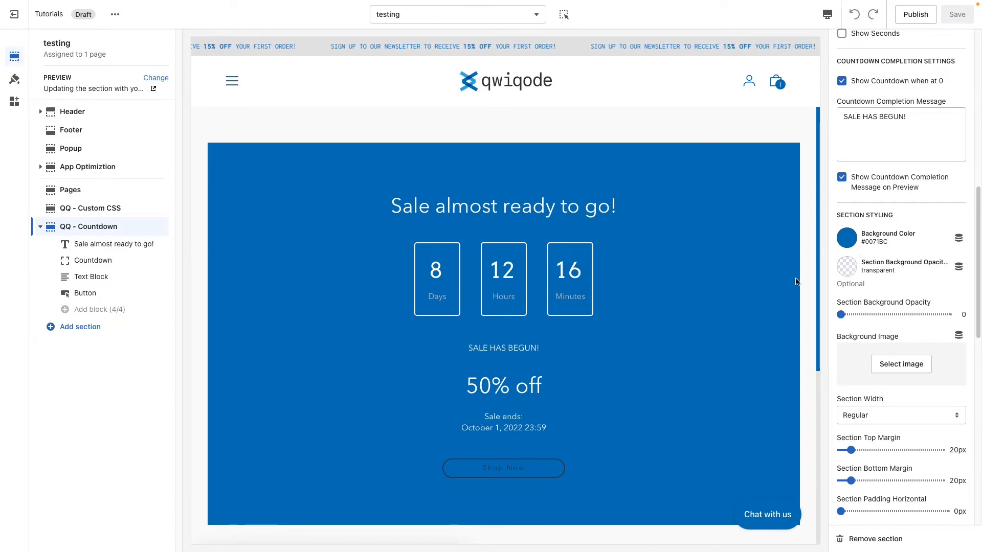
{"action": "left_click", "coordinate": [849, 239]}
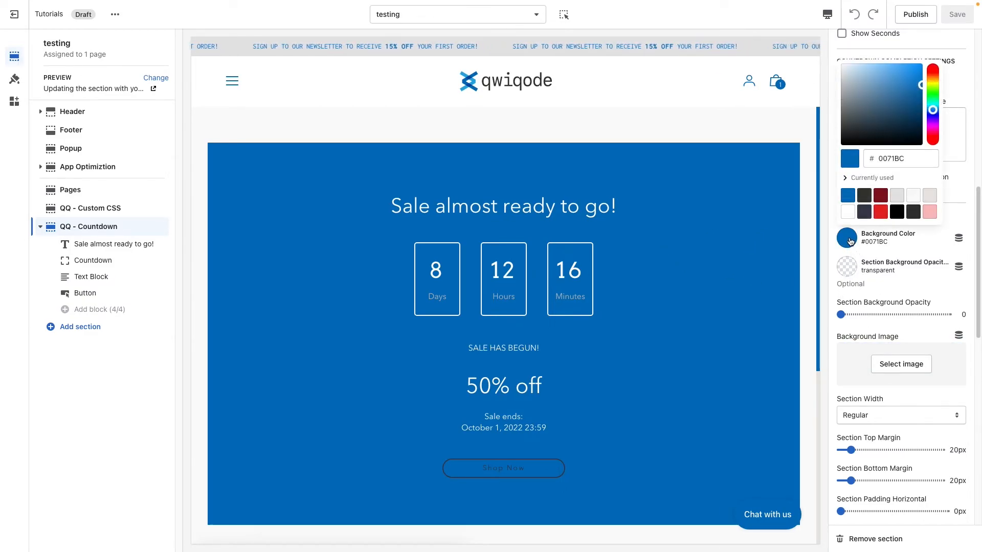
{"action": "left_click", "coordinate": [896, 197]}
{"action": "left_click", "coordinate": [930, 288]}
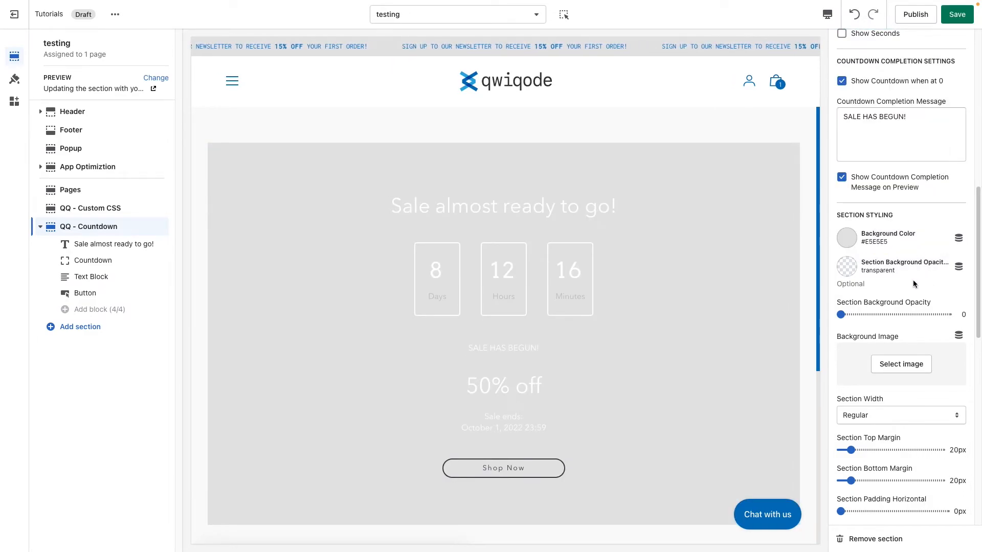
Step: Add the library photo of the yellow armchair and desk as the countdown section's background image
{"action": "scroll", "coordinate": [880, 282], "scroll_direction": "down", "scroll_amount": 1}
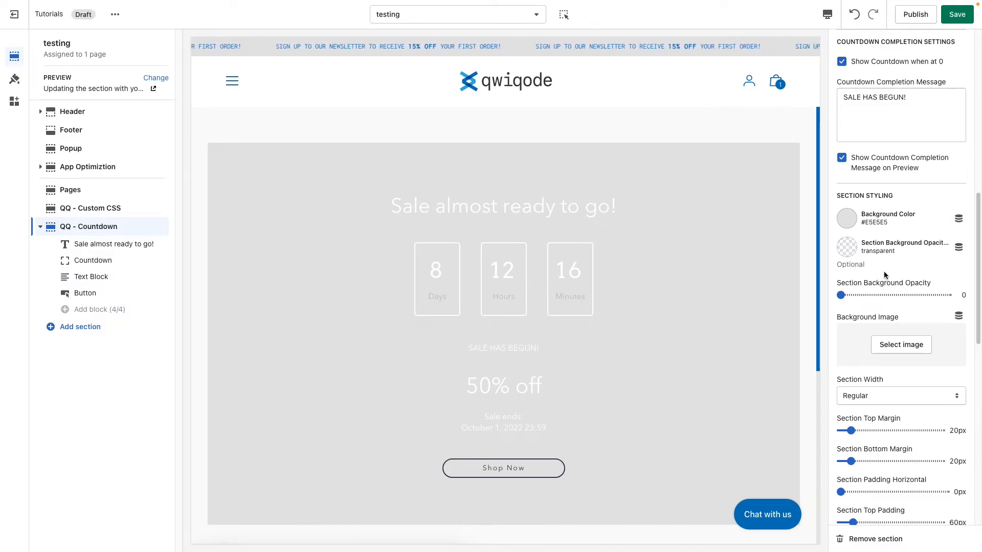
{"action": "left_click", "coordinate": [901, 345]}
{"action": "left_click", "coordinate": [937, 341]}
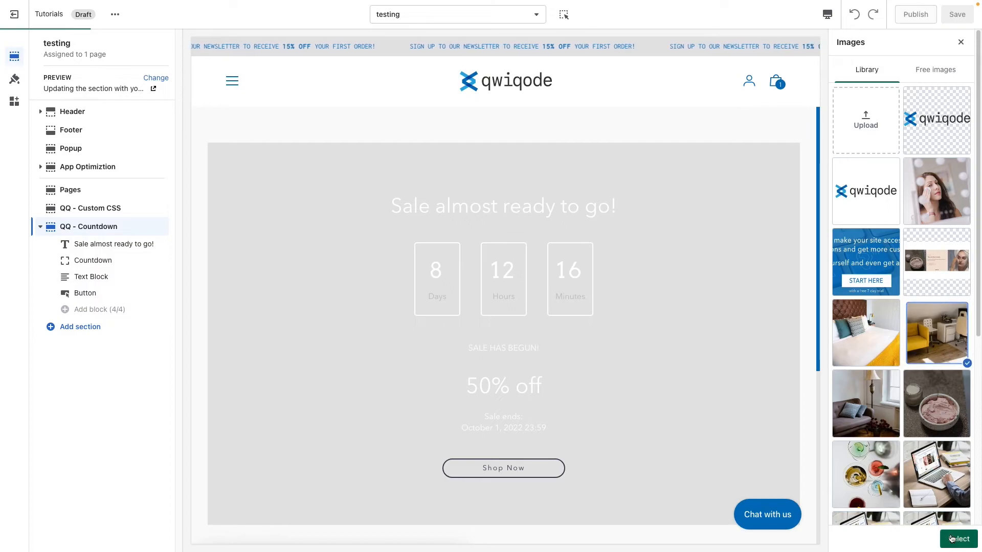
{"action": "left_click", "coordinate": [959, 539]}
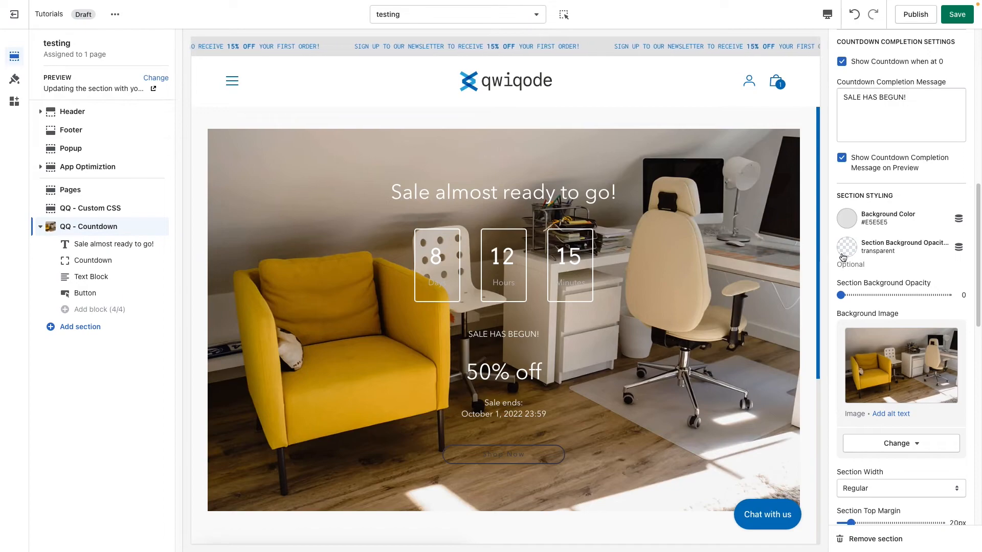
Step: Set the section's background opacity color to #3D3D50 and its background opacity to 0.5
{"action": "left_click", "coordinate": [848, 248]}
{"action": "left_click", "coordinate": [867, 221]}
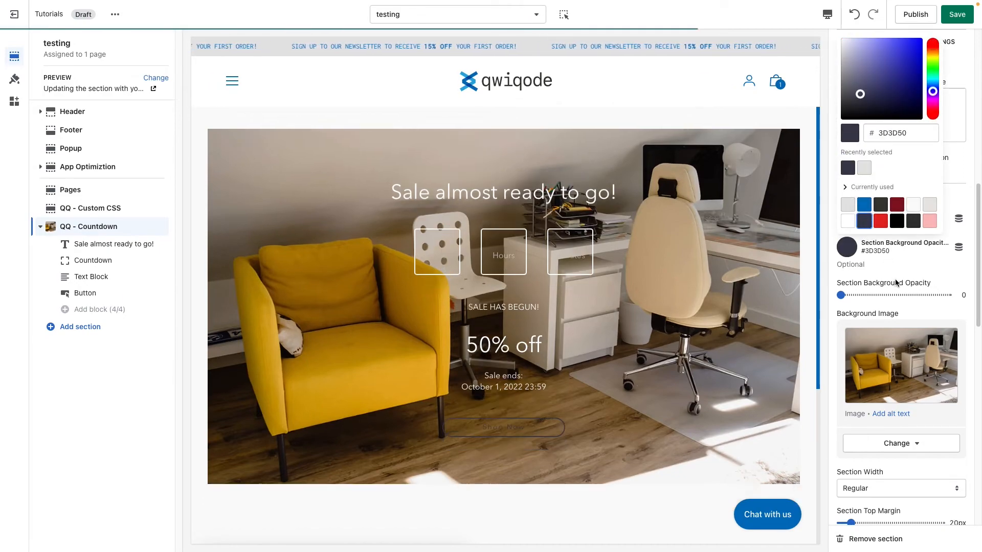
{"action": "left_click", "coordinate": [845, 292]}
{"action": "left_click_drag", "start_coordinate": [845, 293], "coordinate": [894, 295]}
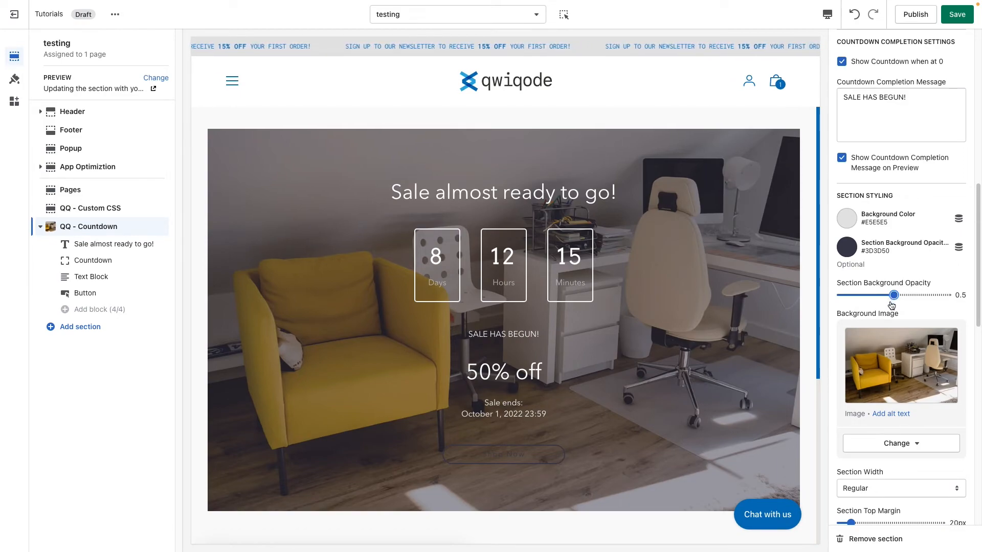
Step: Set the countdown section's width to Fullwidth
{"action": "scroll", "coordinate": [887, 389], "scroll_direction": "down", "scroll_amount": 3}
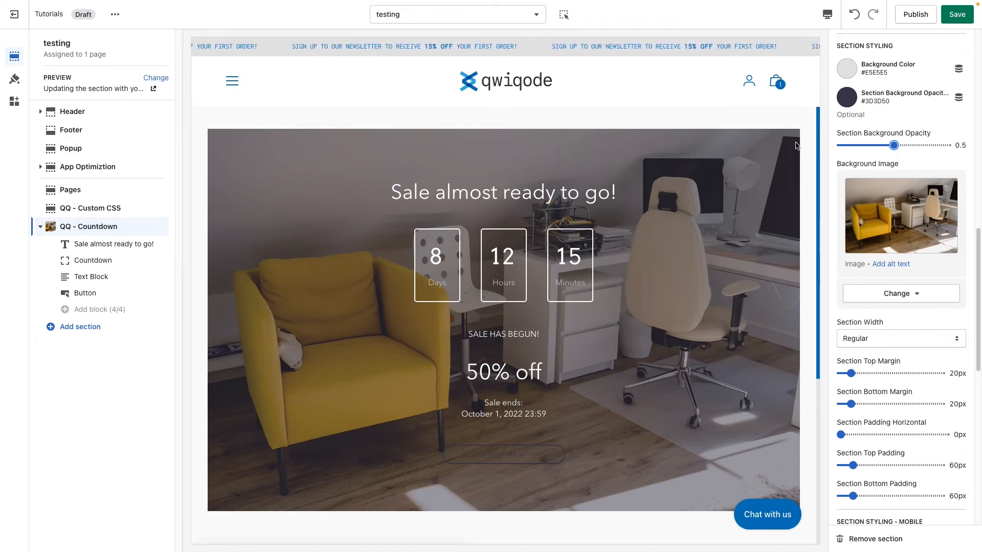
{"action": "left_click", "coordinate": [895, 341]}
{"action": "left_click", "coordinate": [894, 350]}
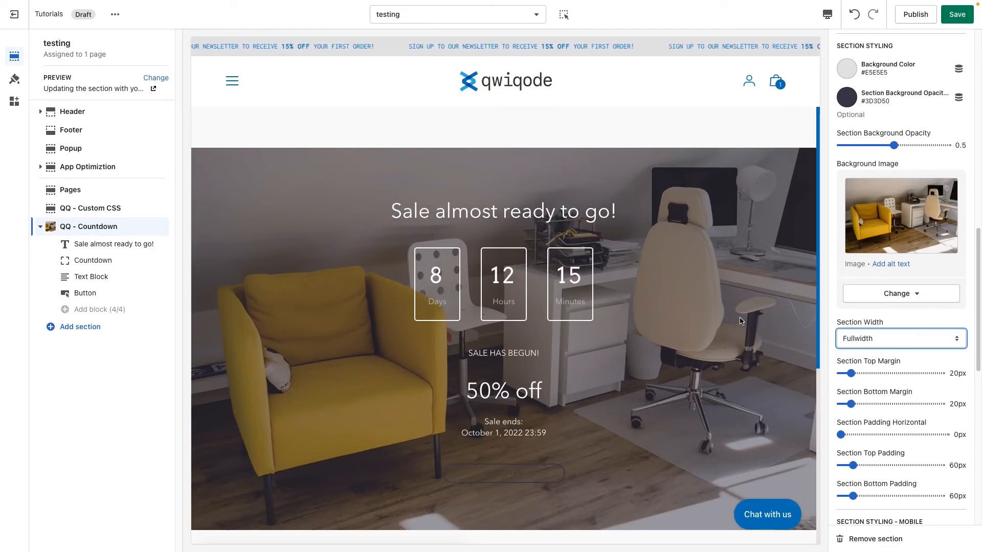
Step: Set the section's top margin to 60px and its bottom margin to 35px
{"action": "scroll", "coordinate": [870, 365], "scroll_direction": "down", "scroll_amount": 1}
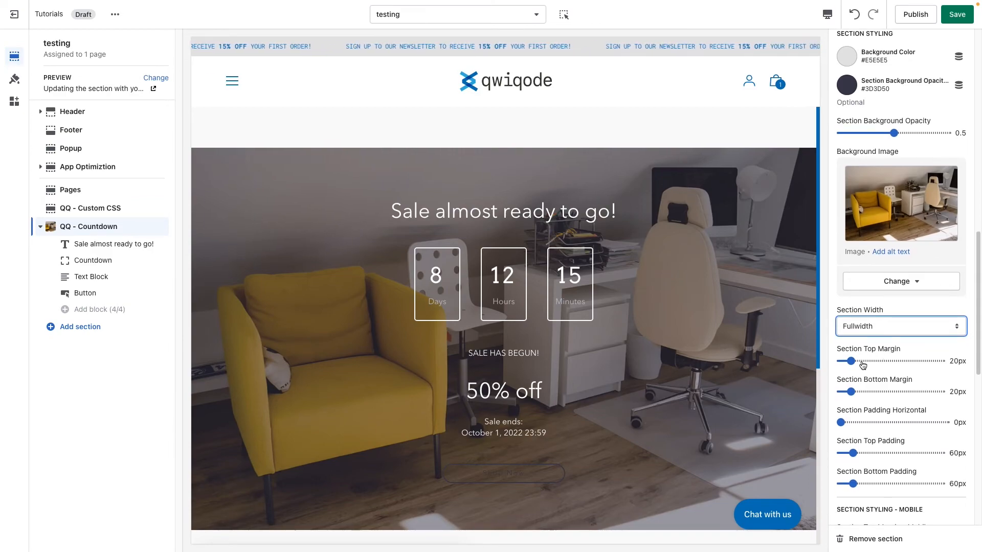
{"action": "scroll", "coordinate": [878, 364], "scroll_direction": "down", "scroll_amount": 2}
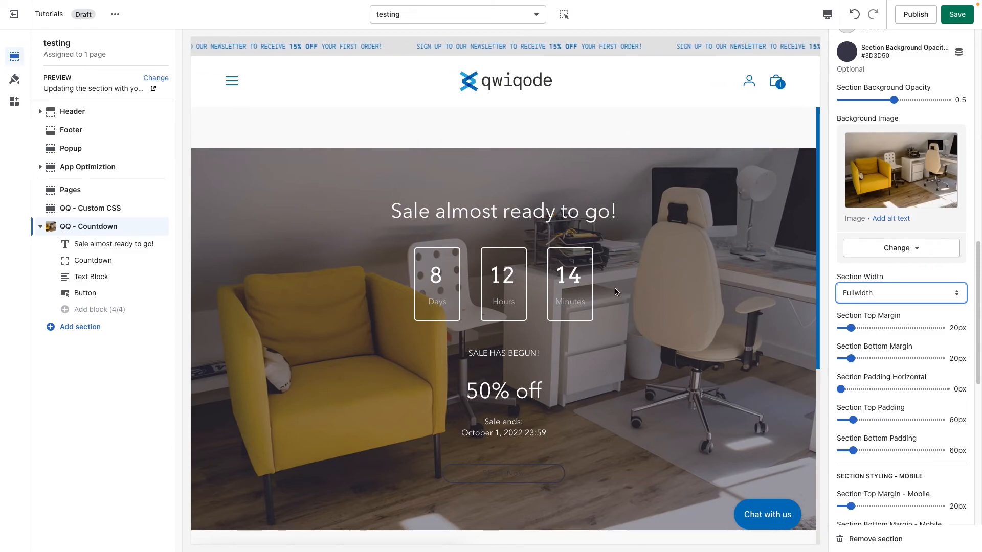
{"action": "left_click", "coordinate": [874, 328]}
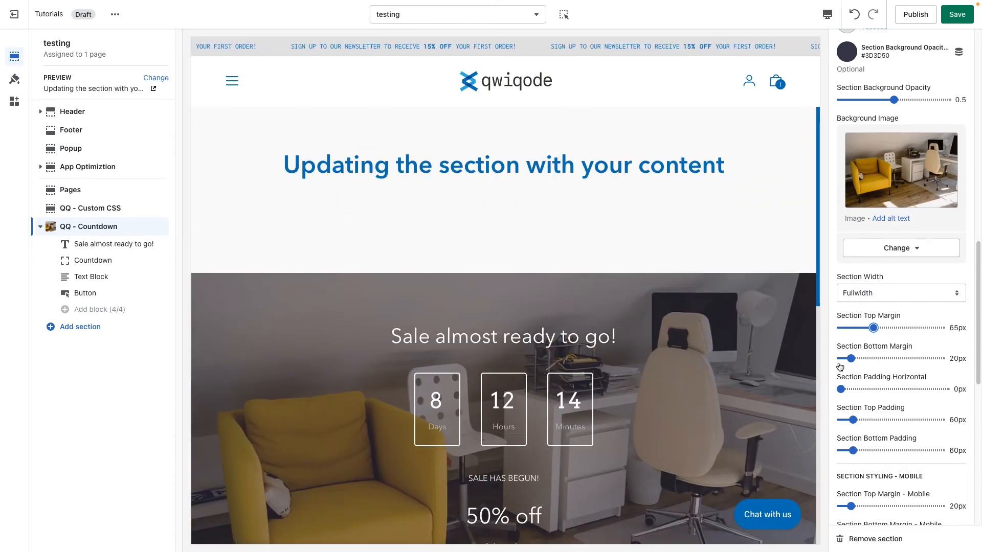
{"action": "left_click", "coordinate": [885, 327]}
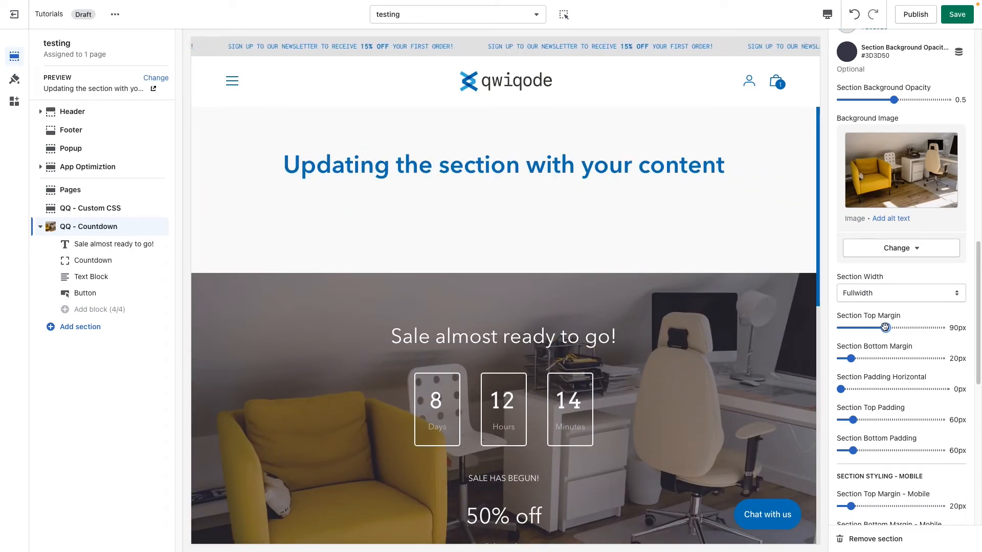
{"action": "left_click", "coordinate": [871, 328]}
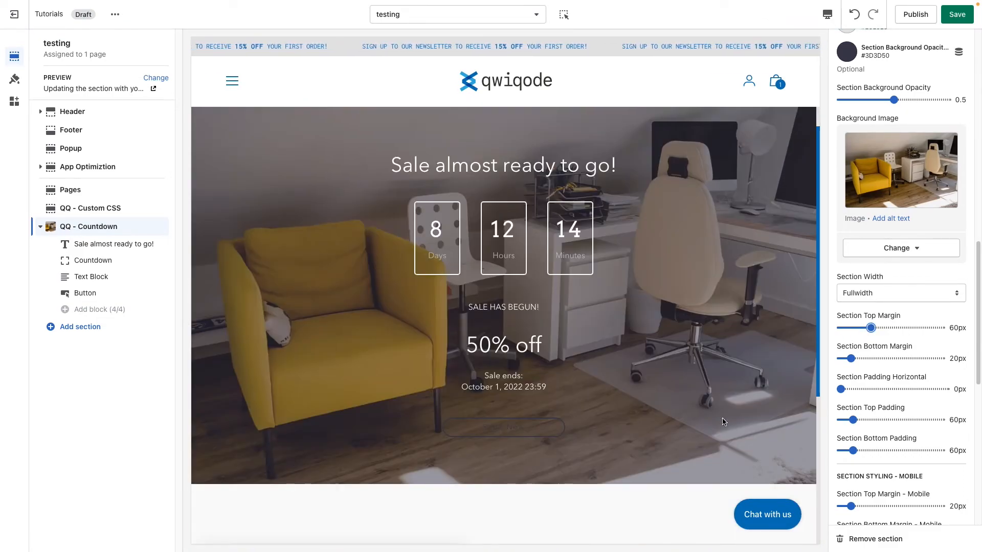
{"action": "scroll", "coordinate": [706, 457], "scroll_direction": "up", "scroll_amount": 1}
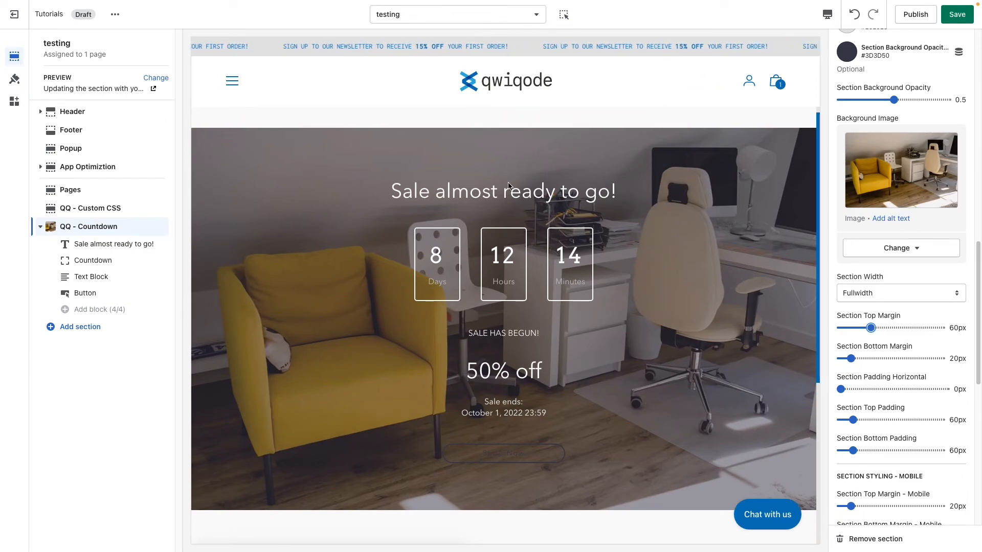
{"action": "left_click", "coordinate": [865, 358]}
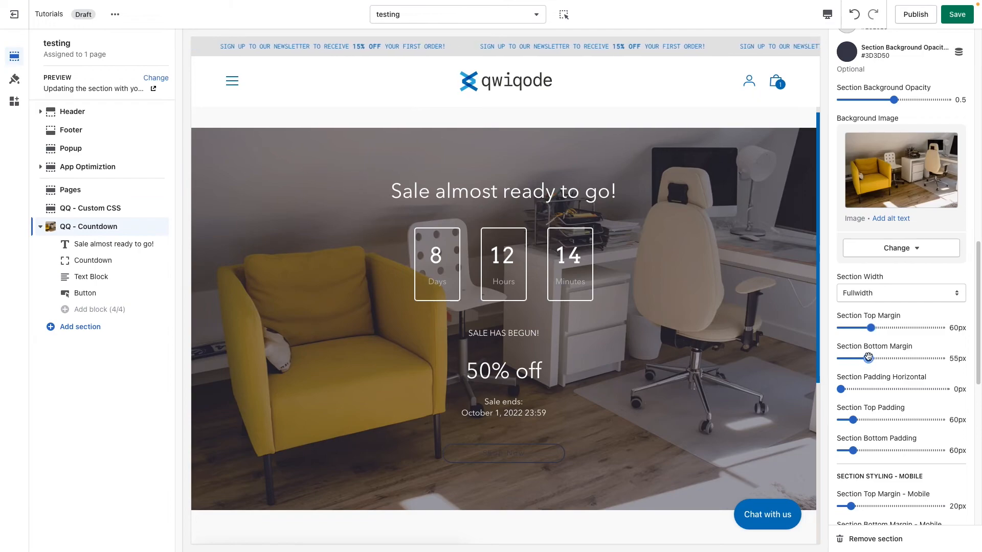
{"action": "left_click_drag", "start_coordinate": [865, 358], "coordinate": [858, 359]}
Step: Set the section's padding to 25px horizontally, 120px at the top and 70px at the bottom
{"action": "left_click", "coordinate": [866, 390]}
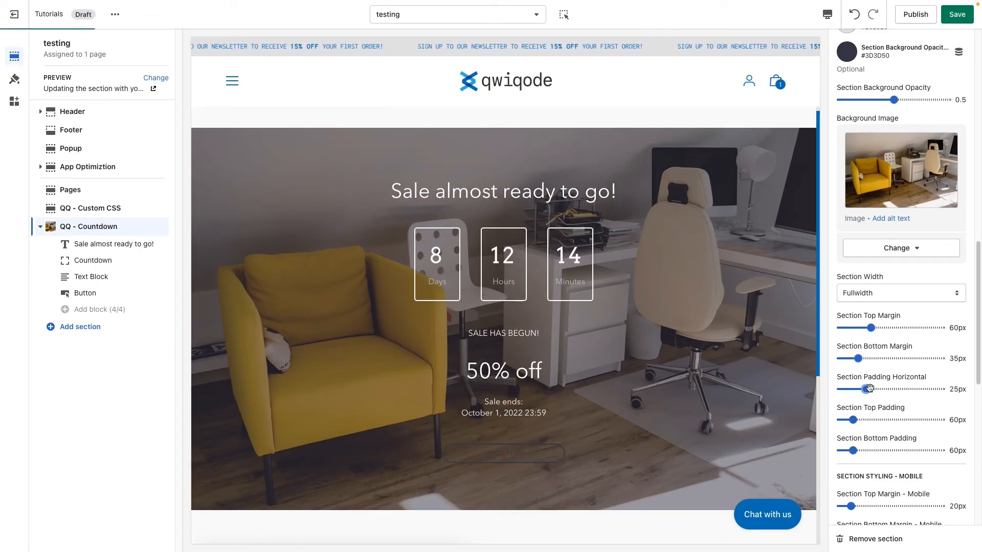
{"action": "left_click", "coordinate": [877, 420]}
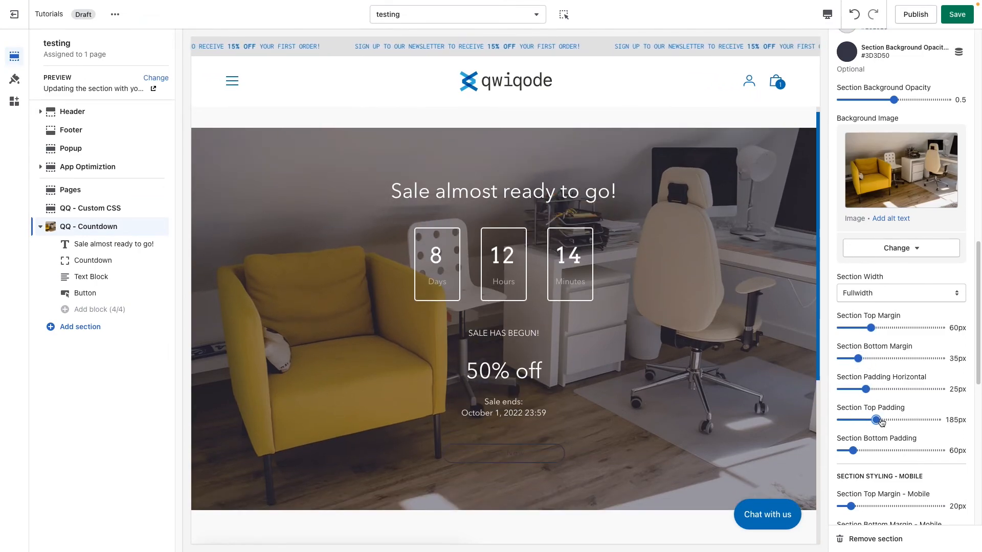
{"action": "left_click_drag", "start_coordinate": [883, 422], "coordinate": [864, 420]}
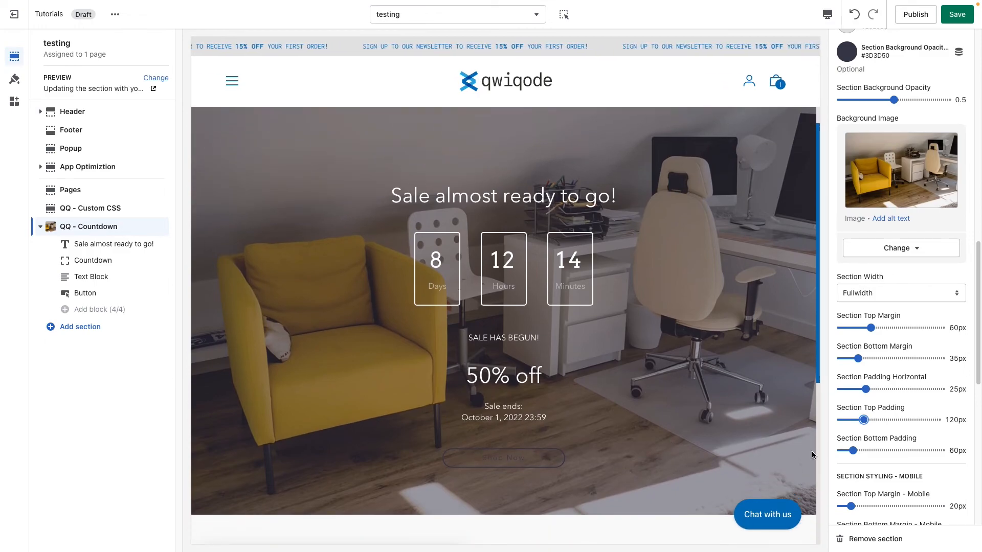
{"action": "left_click", "coordinate": [866, 452]}
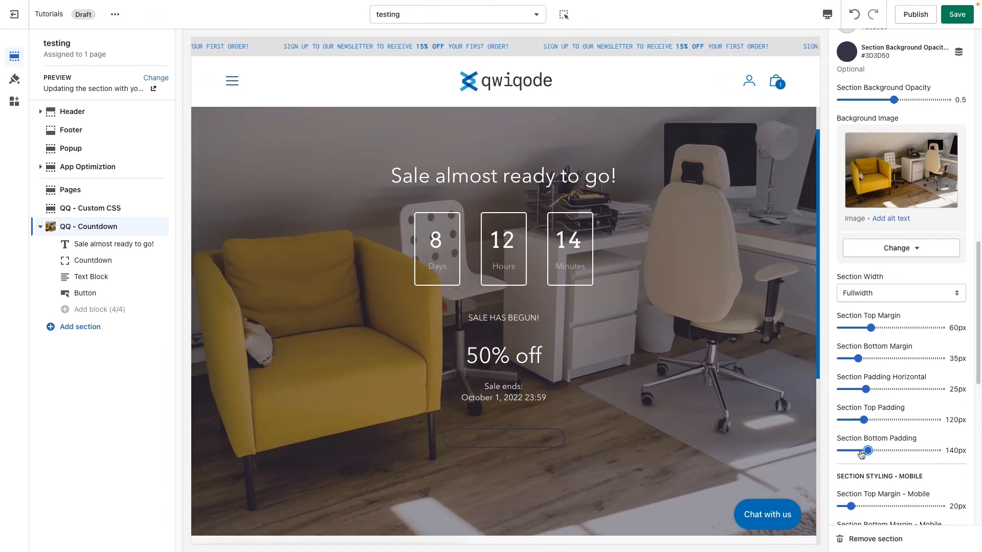
{"action": "left_click_drag", "start_coordinate": [867, 451], "coordinate": [855, 451]}
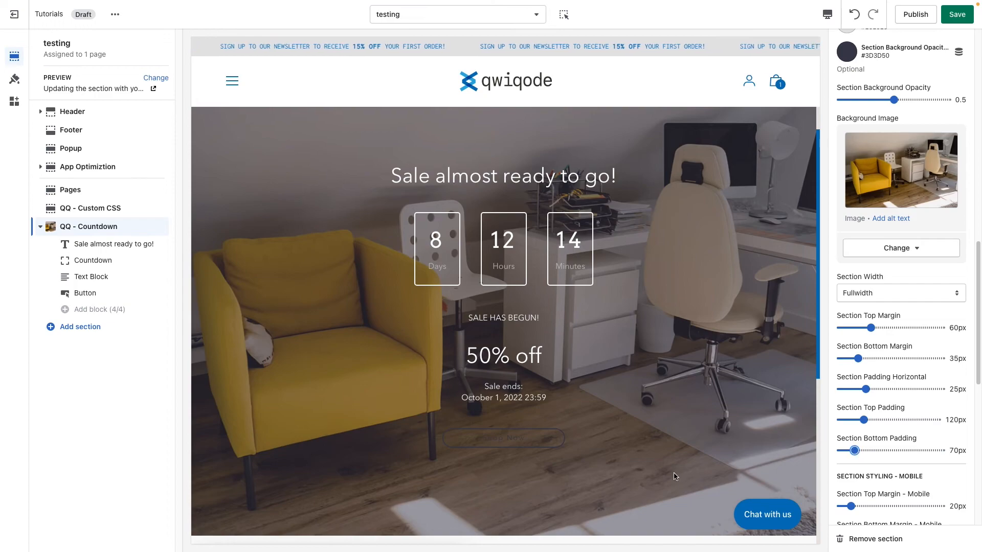
Step: Set the section's text area background color to #3D3D50 with a background opacity of 0.7
{"action": "scroll", "coordinate": [918, 470], "scroll_direction": "down", "scroll_amount": 1}
{"action": "scroll", "coordinate": [918, 470], "scroll_direction": "down", "scroll_amount": 6}
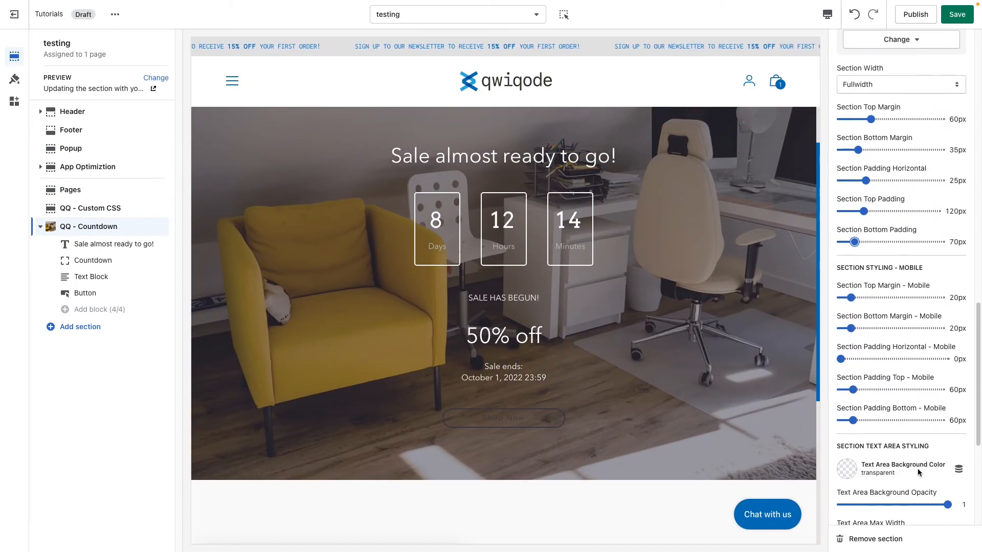
{"action": "scroll", "coordinate": [918, 469], "scroll_direction": "down", "scroll_amount": 1}
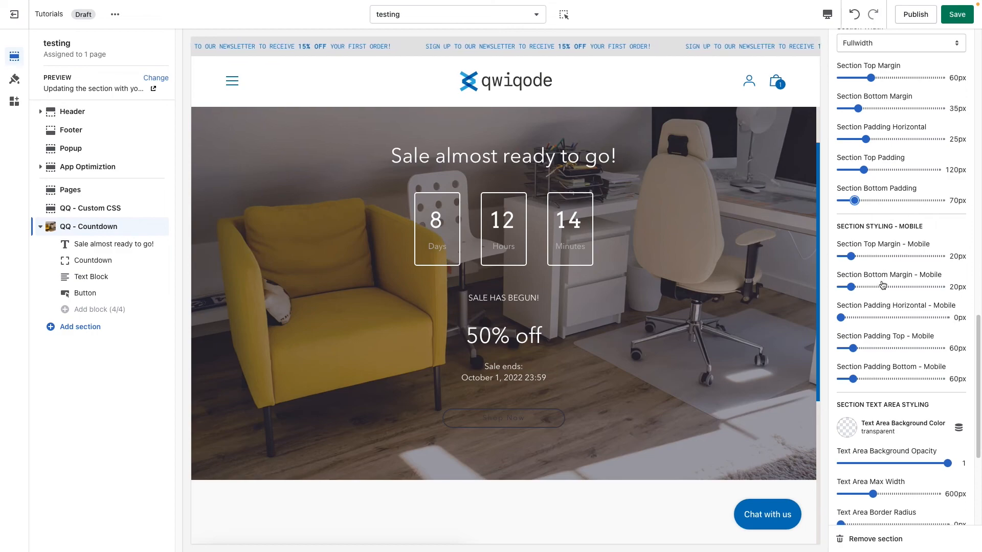
{"action": "scroll", "coordinate": [899, 377], "scroll_direction": "down", "scroll_amount": 4}
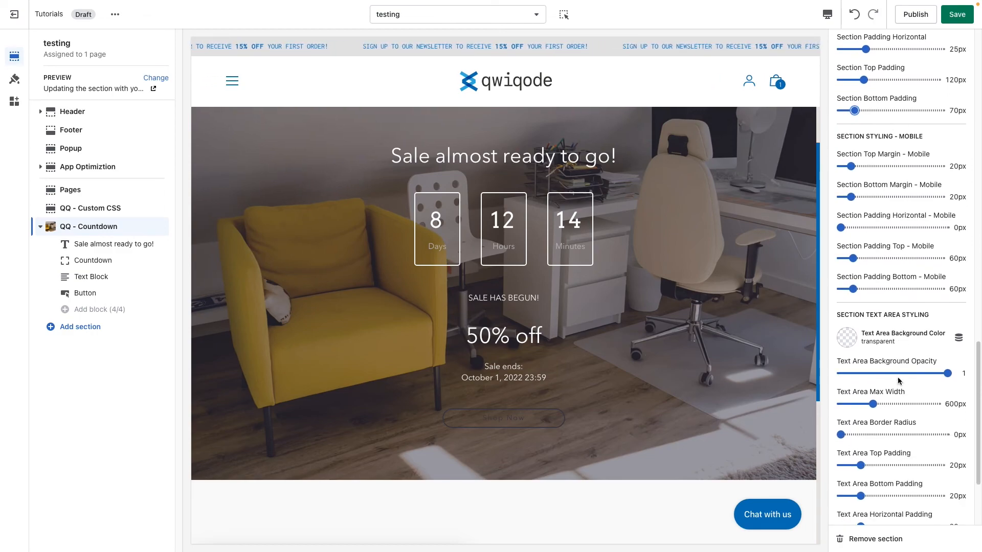
{"action": "scroll", "coordinate": [899, 378], "scroll_direction": "down", "scroll_amount": 1}
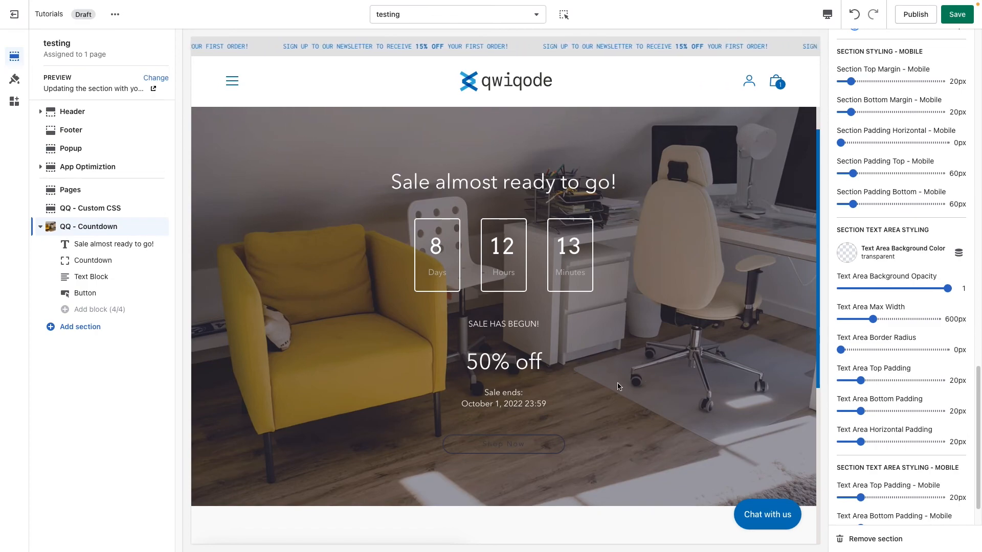
{"action": "left_click", "coordinate": [864, 255]}
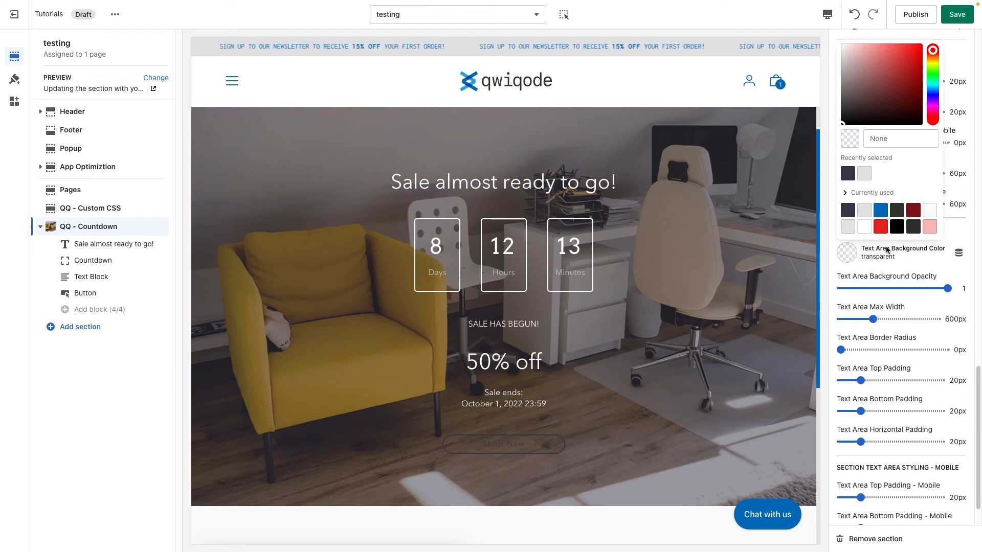
{"action": "left_click", "coordinate": [849, 227]}
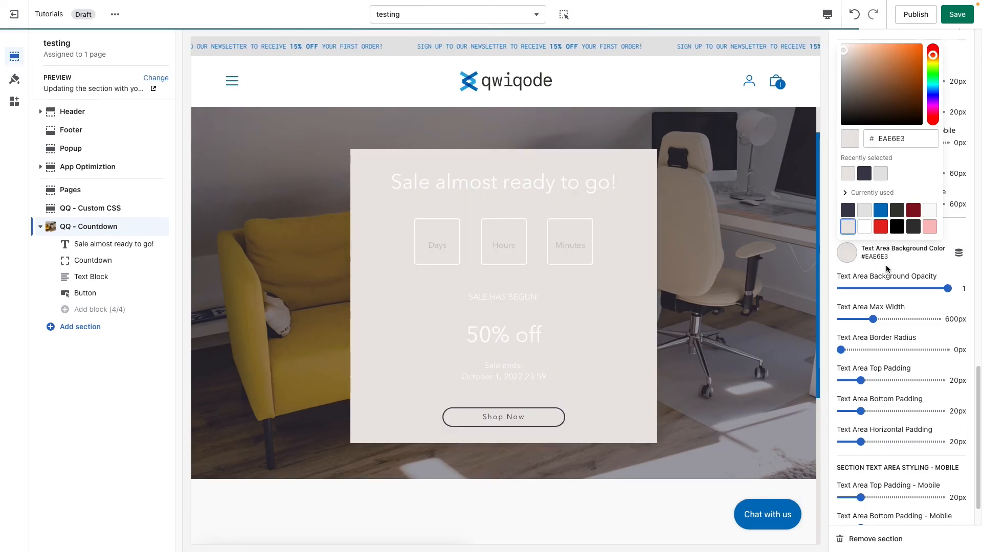
{"action": "left_click", "coordinate": [848, 211]}
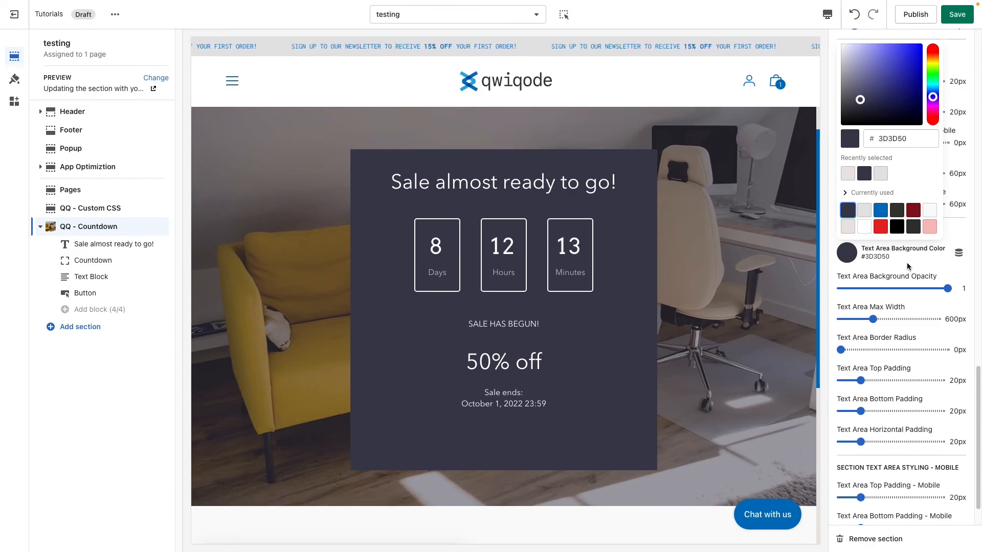
{"action": "left_click", "coordinate": [910, 264]}
{"action": "left_click_drag", "start_coordinate": [948, 288], "coordinate": [915, 290]}
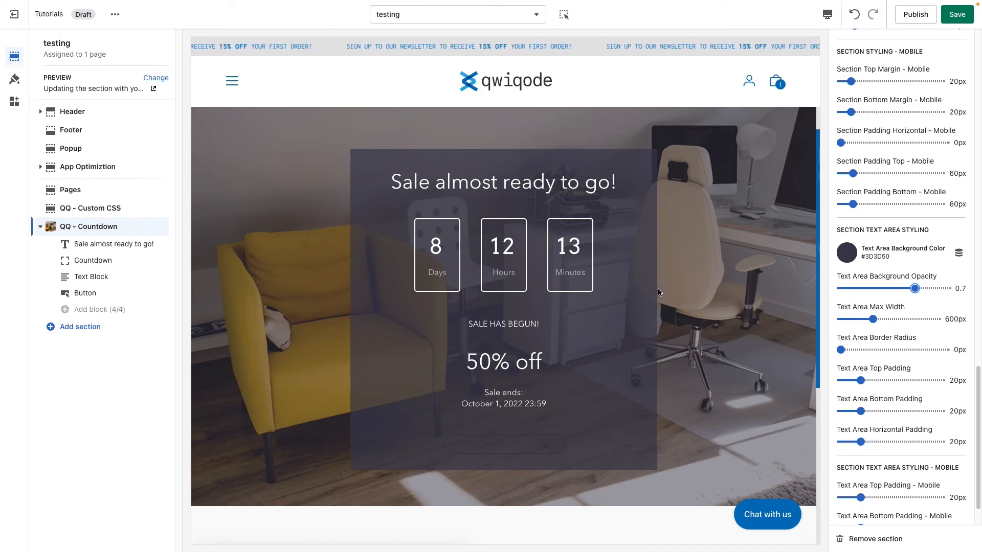
Step: Set the text area's max width to 700px and its border radius to 120px
{"action": "left_click", "coordinate": [893, 319]}
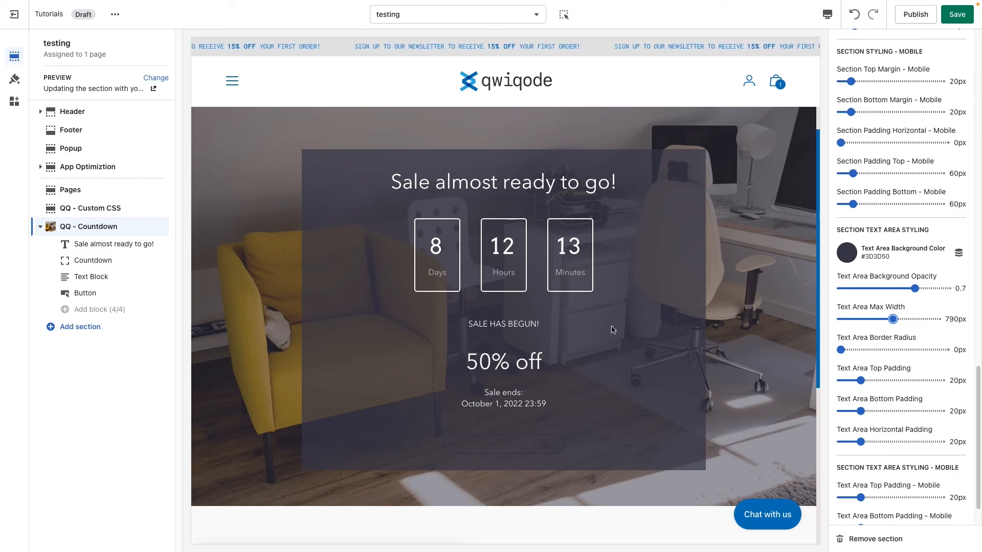
{"action": "left_click_drag", "start_coordinate": [892, 319], "coordinate": [857, 349]}
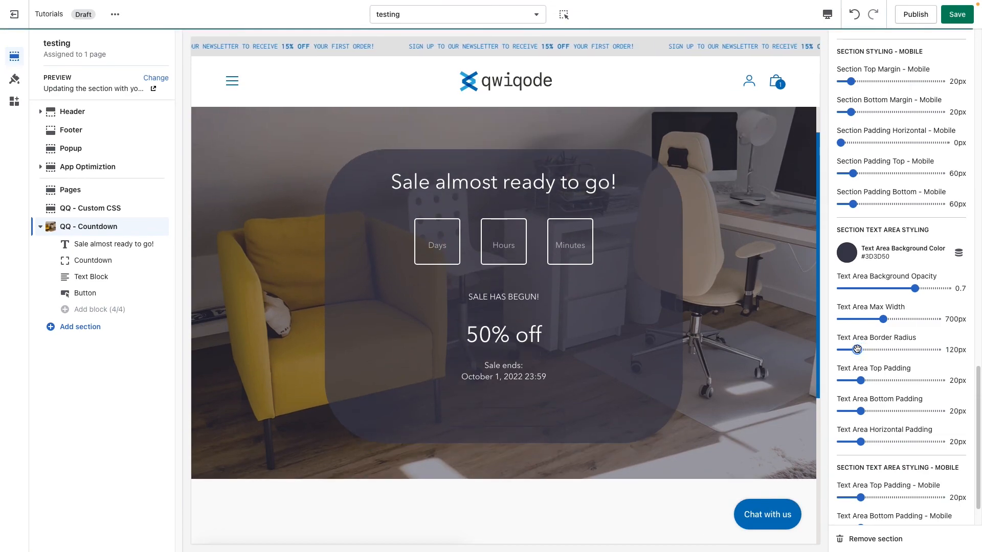
Step: Set the text area's top padding to 35px and its bottom padding to 40px
{"action": "scroll", "coordinate": [881, 358], "scroll_direction": "down", "scroll_amount": 2}
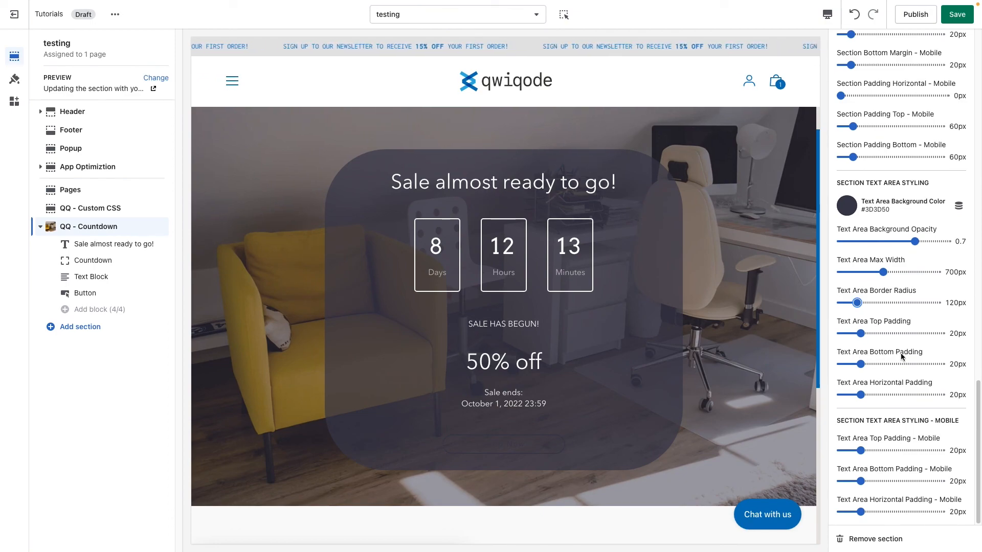
{"action": "left_click_drag", "start_coordinate": [872, 336], "coordinate": [877, 334]}
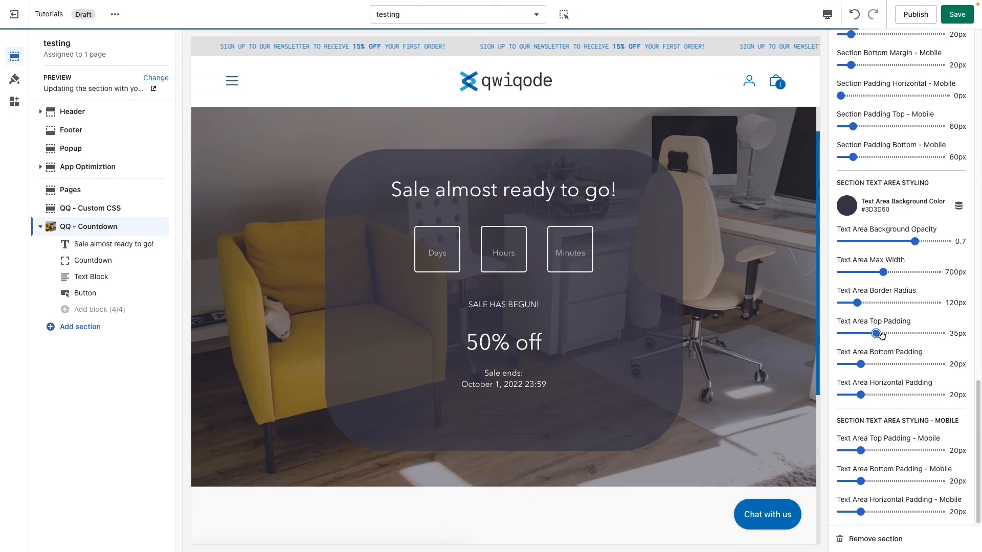
{"action": "left_click", "coordinate": [880, 363]}
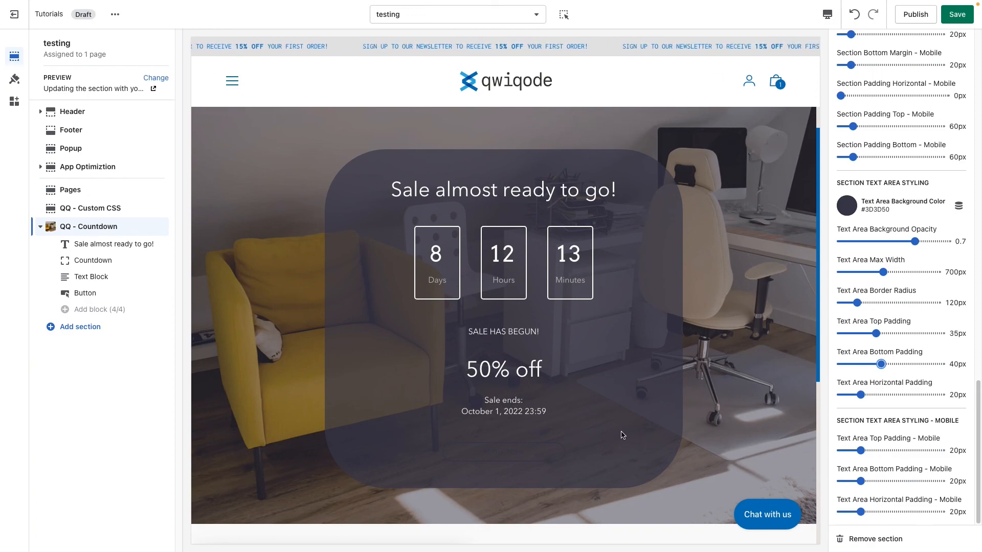
{"action": "scroll", "coordinate": [883, 392], "scroll_direction": "up", "scroll_amount": 1}
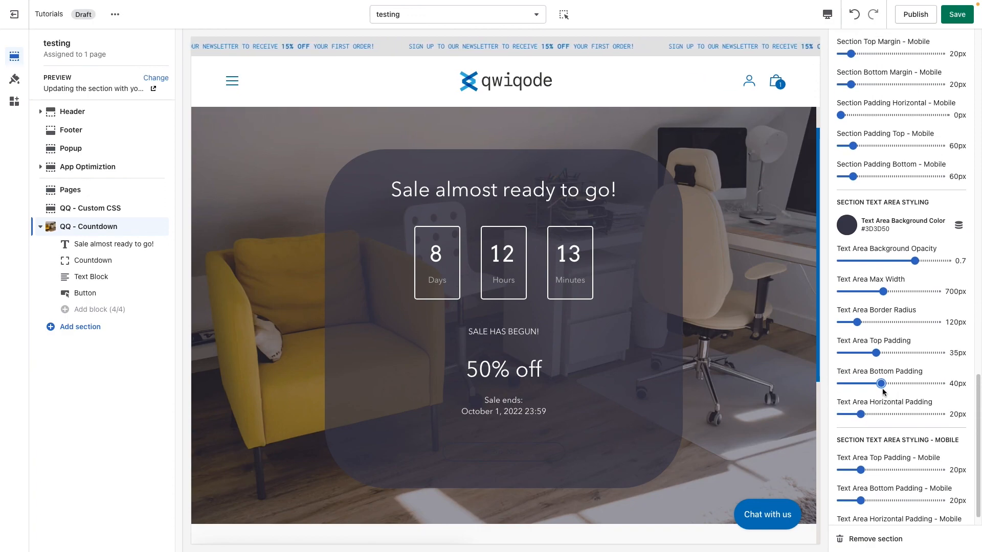